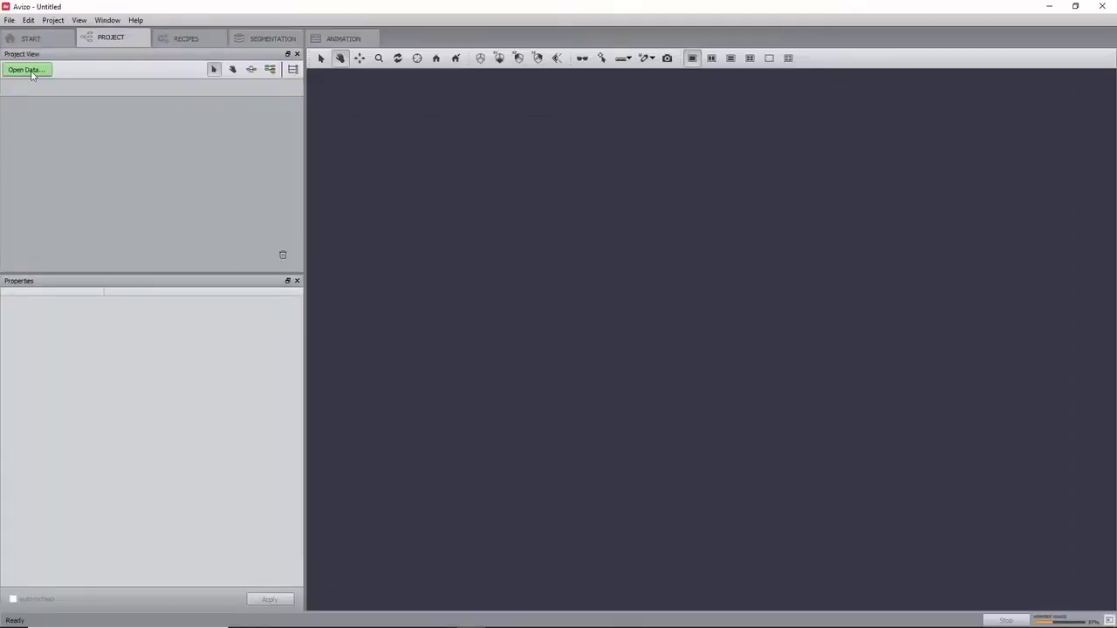
Load BCI_reference.am from the tutorials > xvolumecorrelation data folder.
{"action": "left_click", "coordinate": [31, 73]}
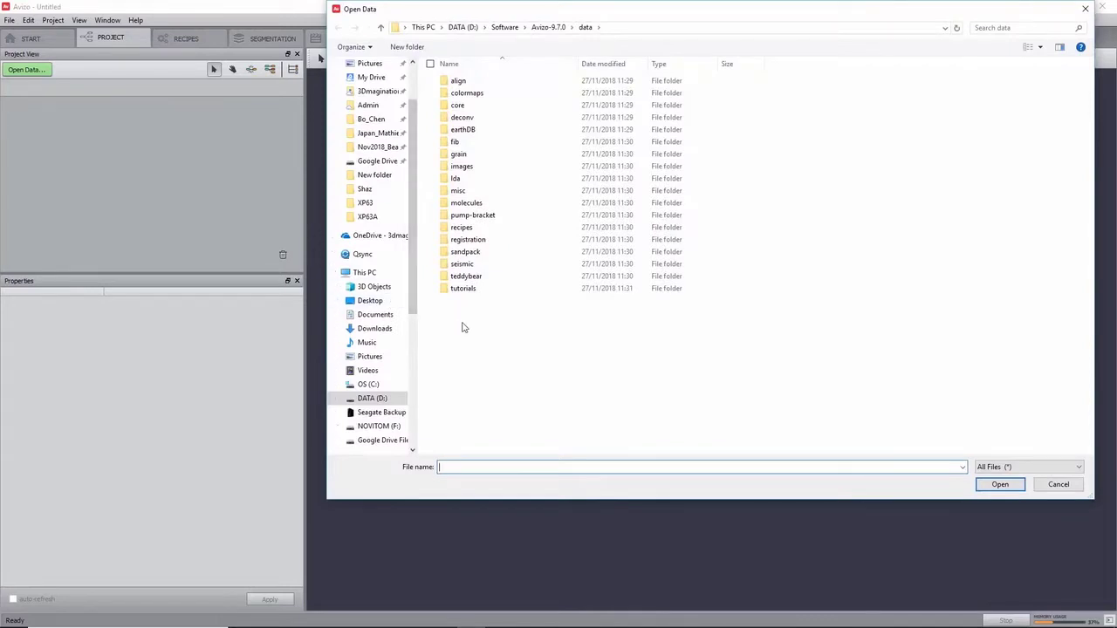
{"action": "double_click", "coordinate": [465, 289]}
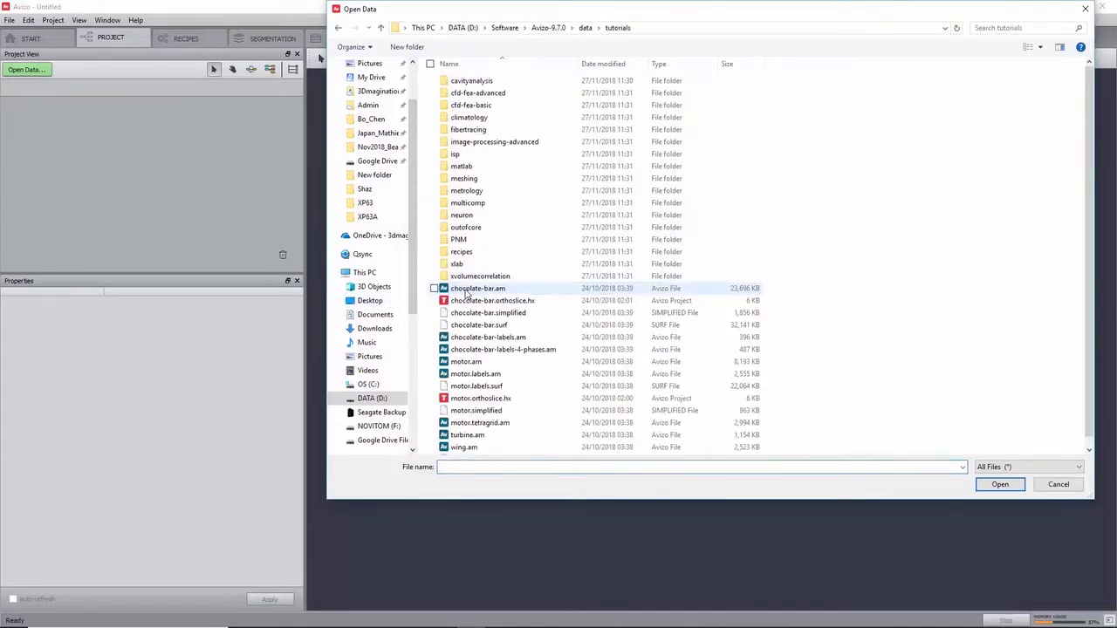
{"action": "double_click", "coordinate": [484, 276]}
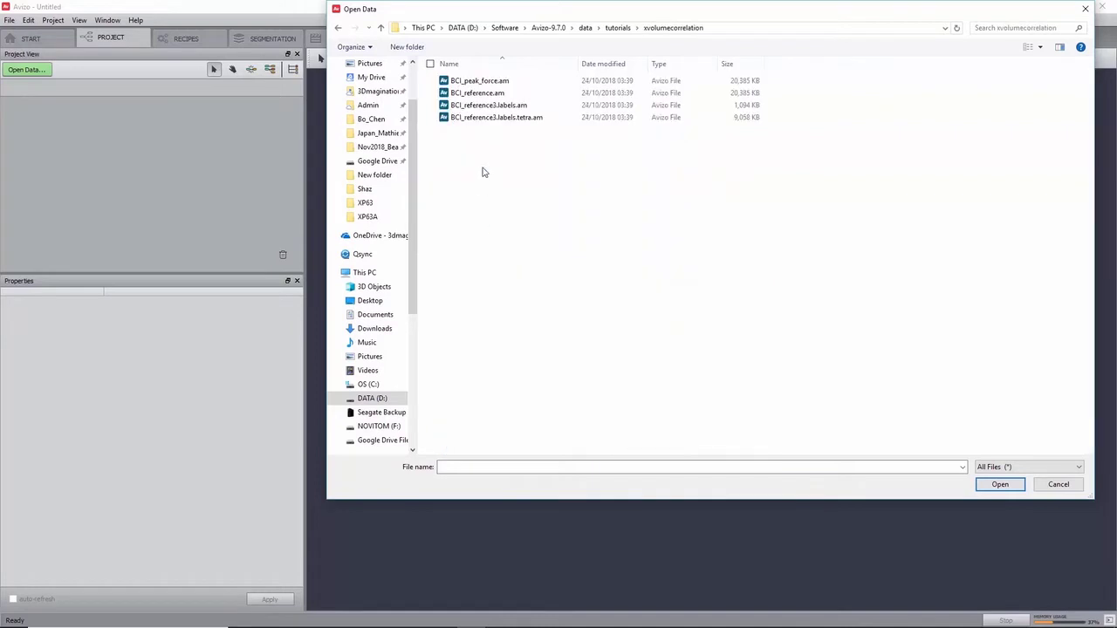
{"action": "double_click", "coordinate": [486, 93]}
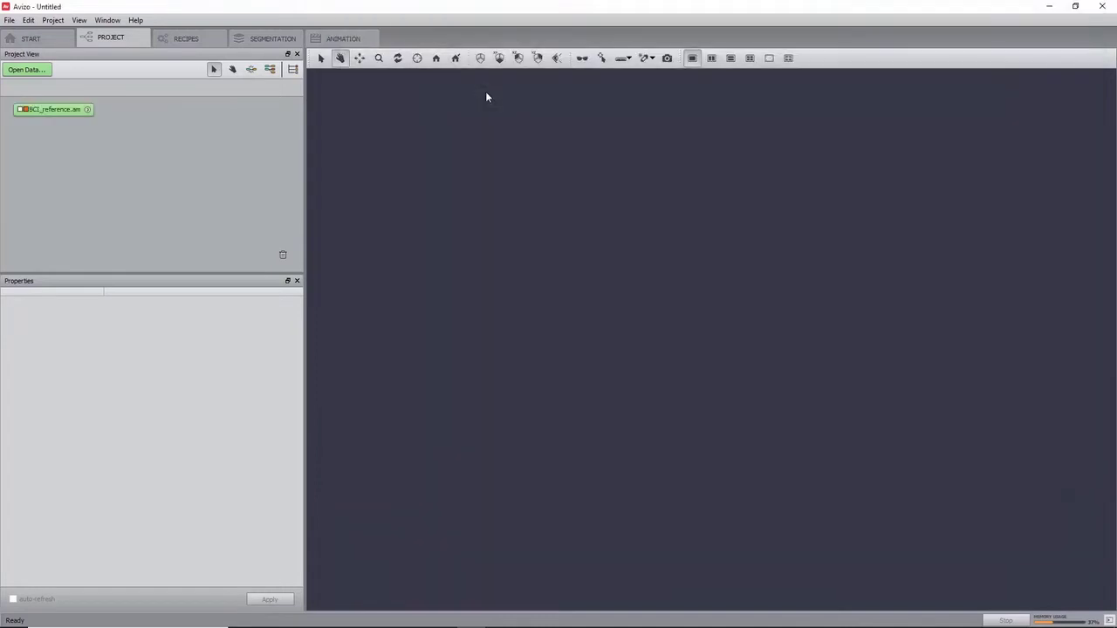
Show BCI_reference.am as a yz Ortho Slice at slice 120.
{"action": "left_click", "coordinate": [54, 110]}
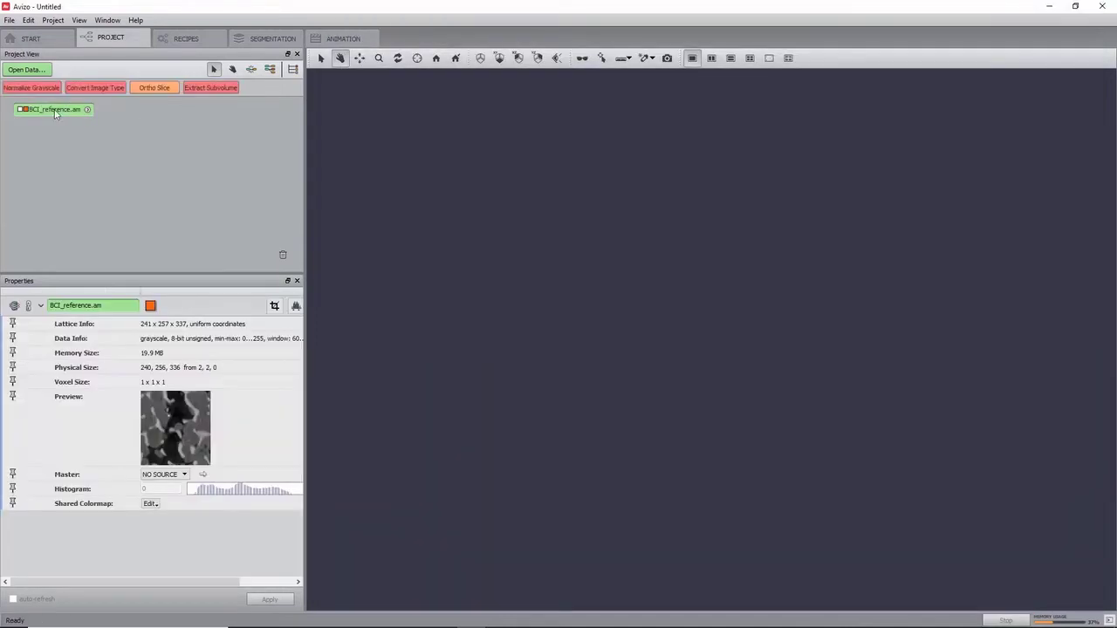
{"action": "left_click", "coordinate": [153, 88]}
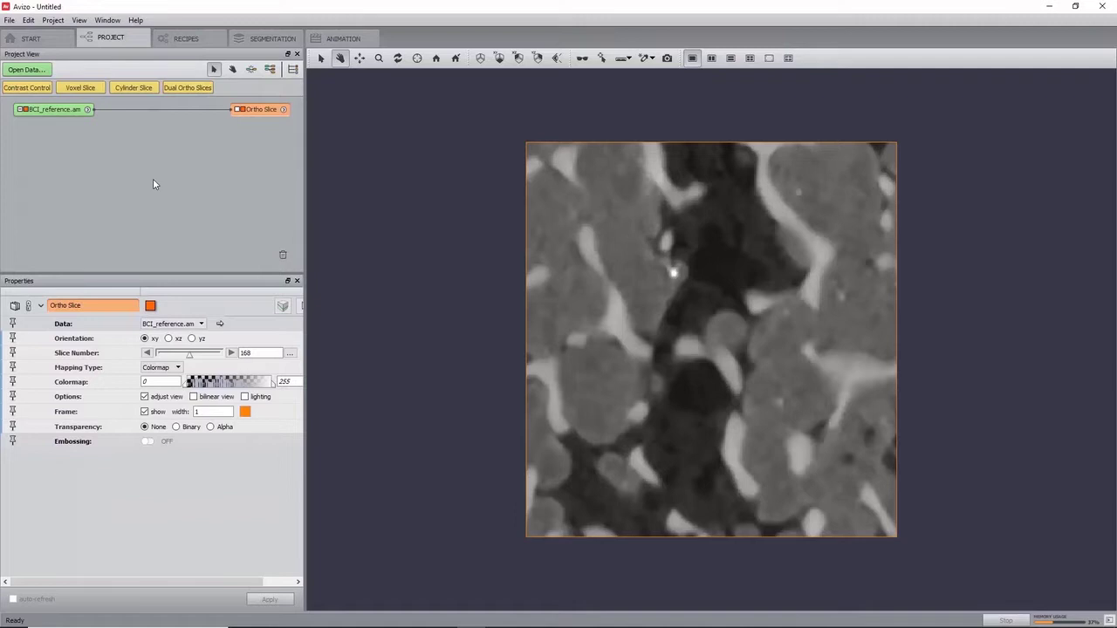
{"action": "left_click", "coordinate": [192, 338]}
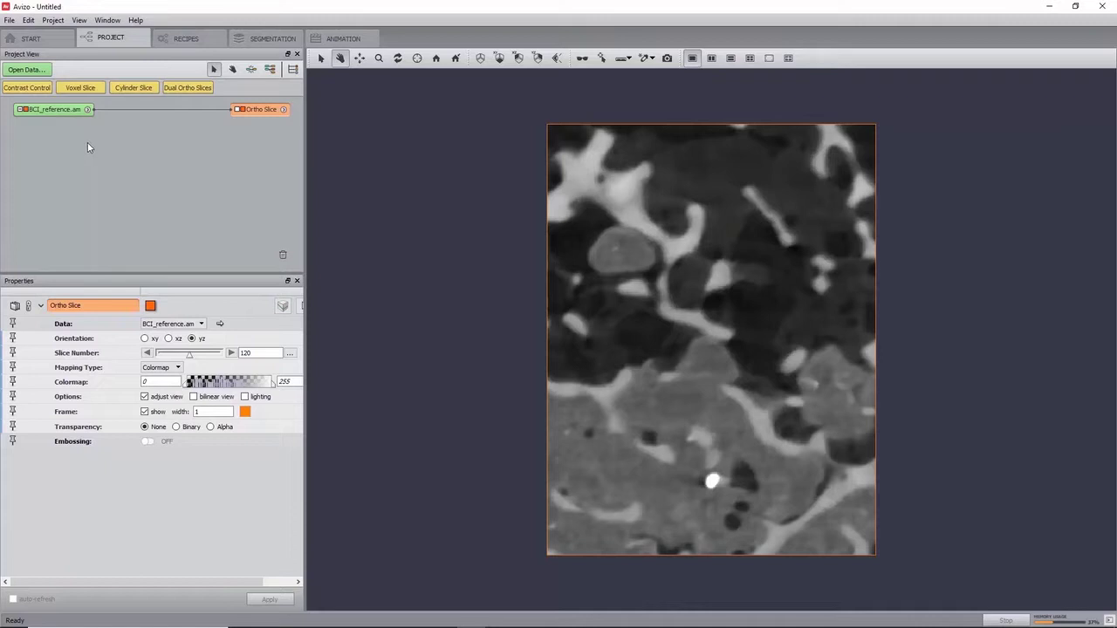
Attach a Radial Autocorrelation module to BCI_reference.am and compute it.
{"action": "right_click", "coordinate": [67, 116]}
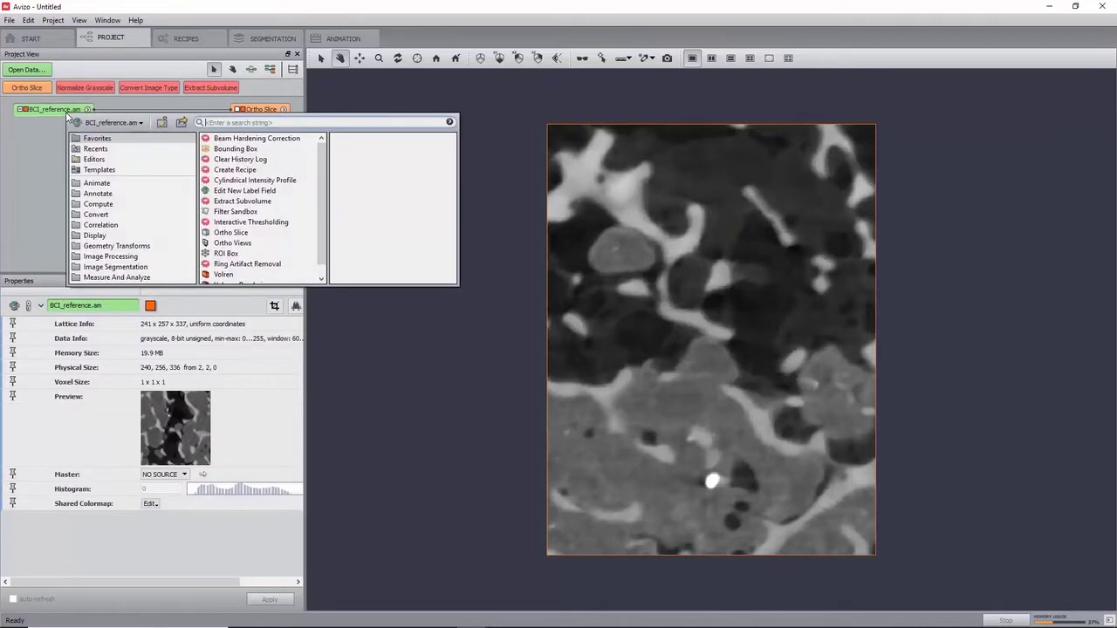
{"action": "type", "text": "radial"}
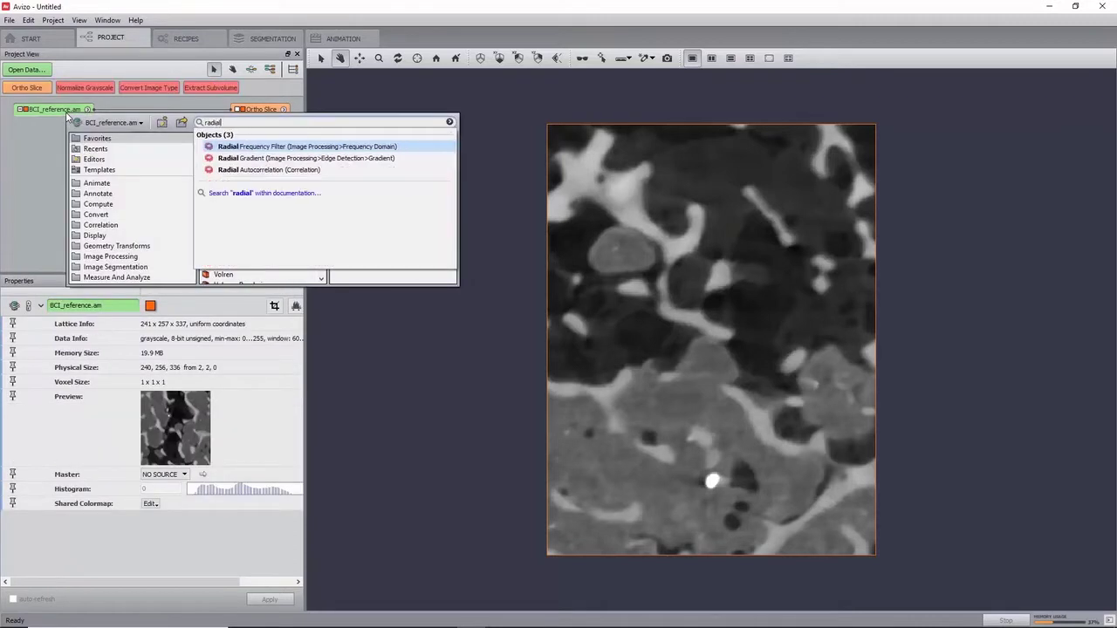
{"action": "left_click", "coordinate": [249, 169]}
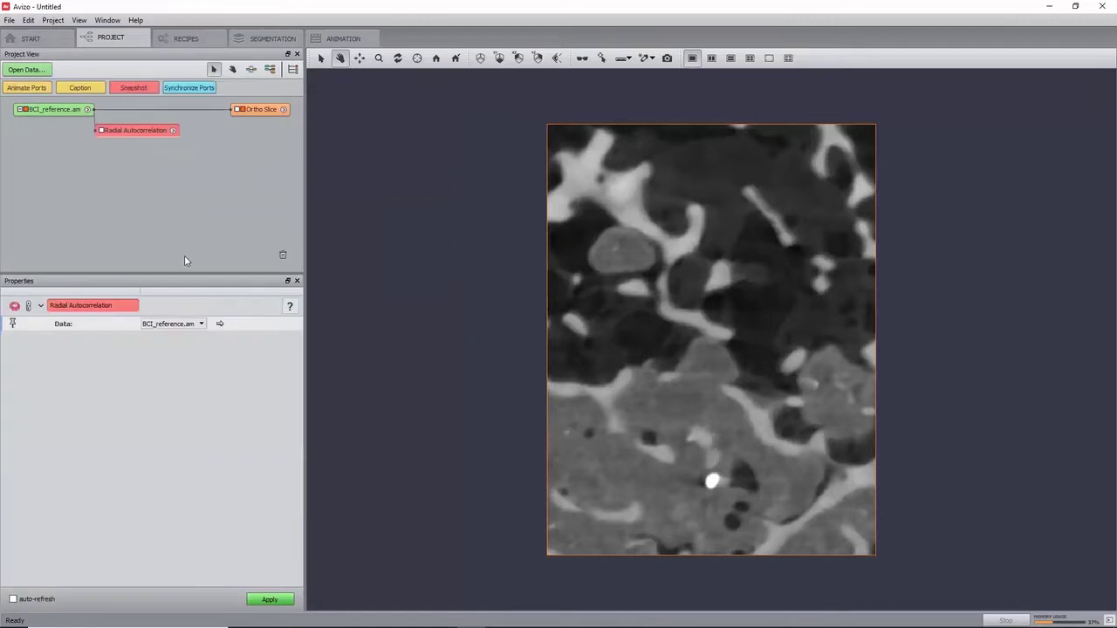
{"action": "left_click", "coordinate": [279, 600]}
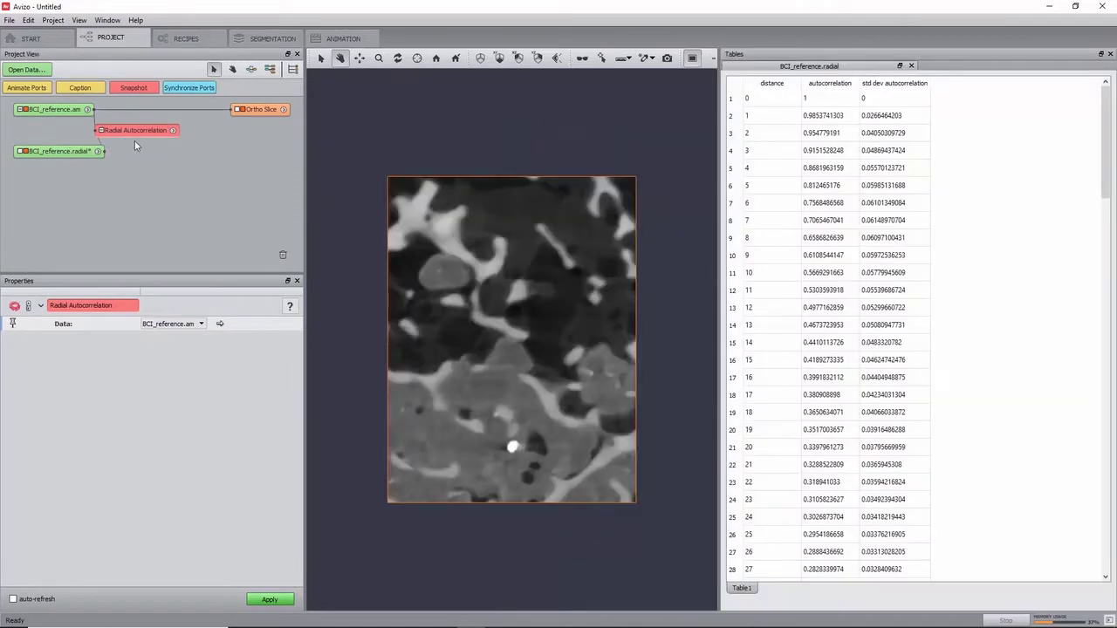
Plot BCI_reference.radial's autocorrelation against distance with a Plot Spreadsheet.
{"action": "left_click", "coordinate": [85, 153]}
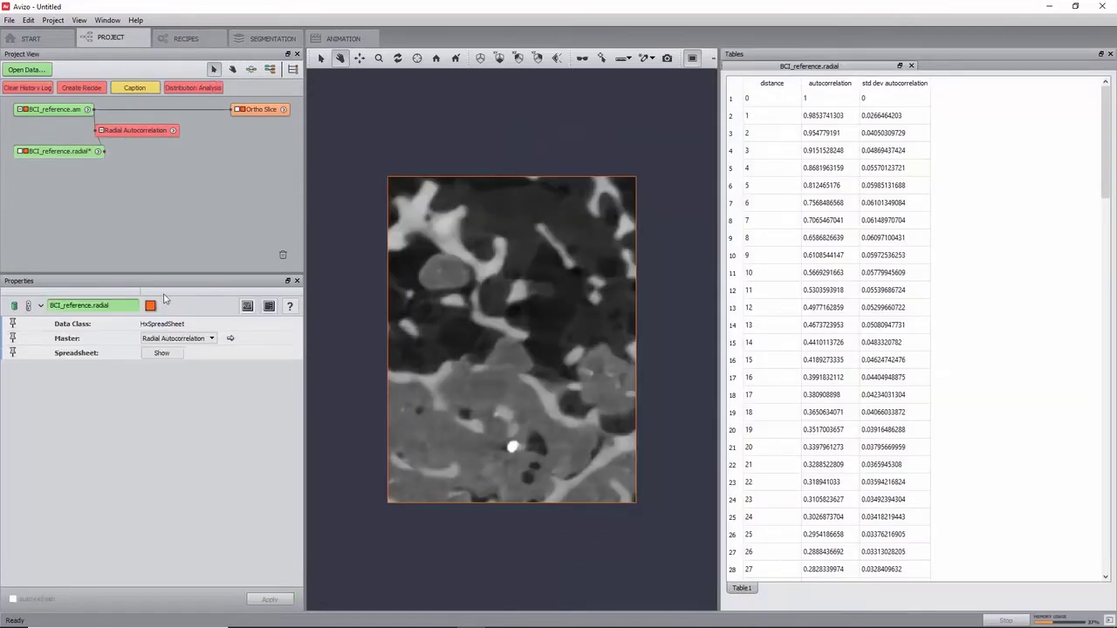
{"action": "right_click", "coordinate": [57, 152]}
{"action": "type", "text": "plot"}
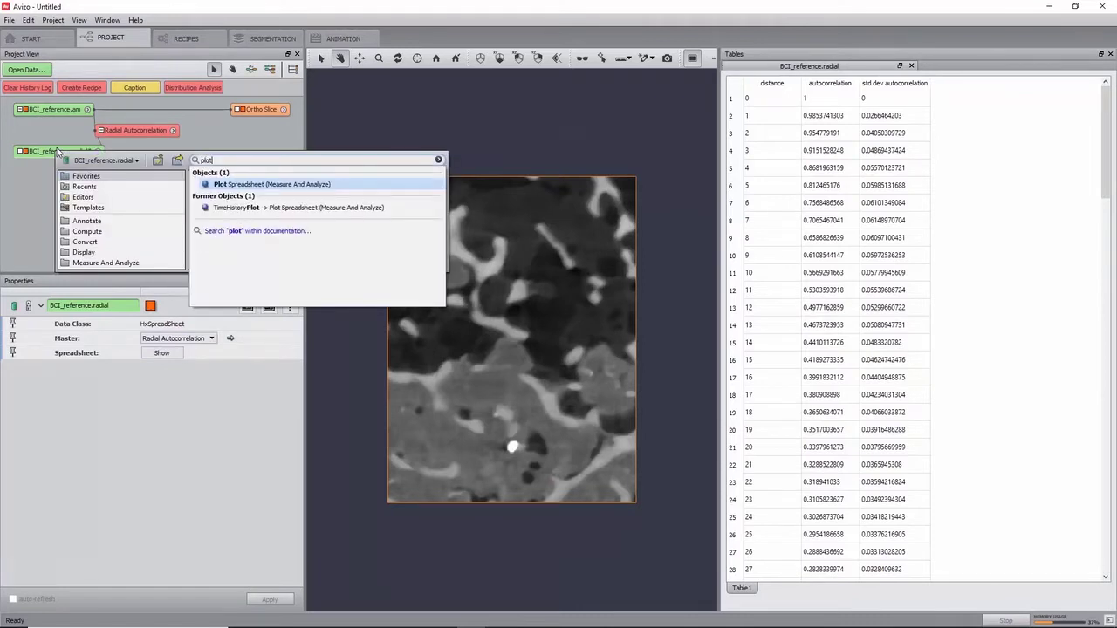
{"action": "key", "text": "Return"}
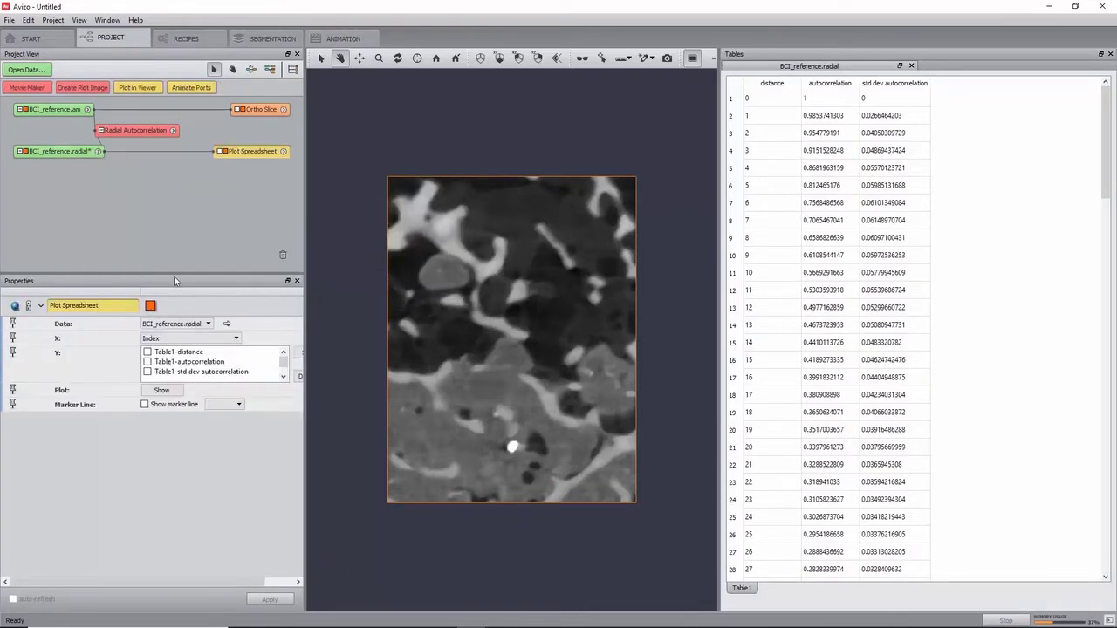
{"action": "left_click", "coordinate": [153, 338]}
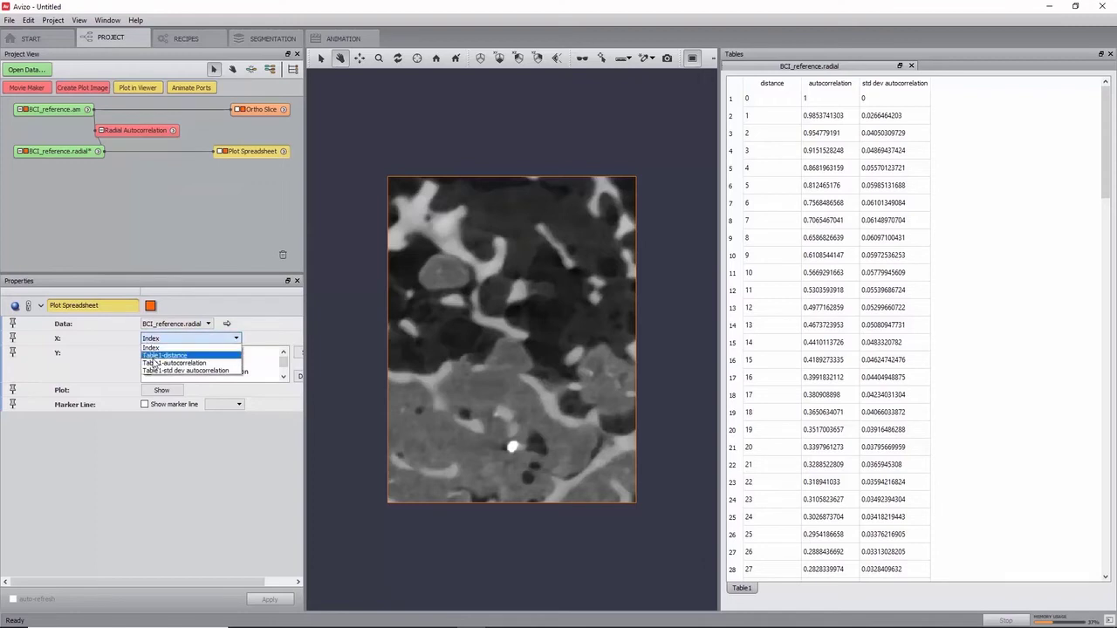
{"action": "left_click", "coordinate": [152, 356]}
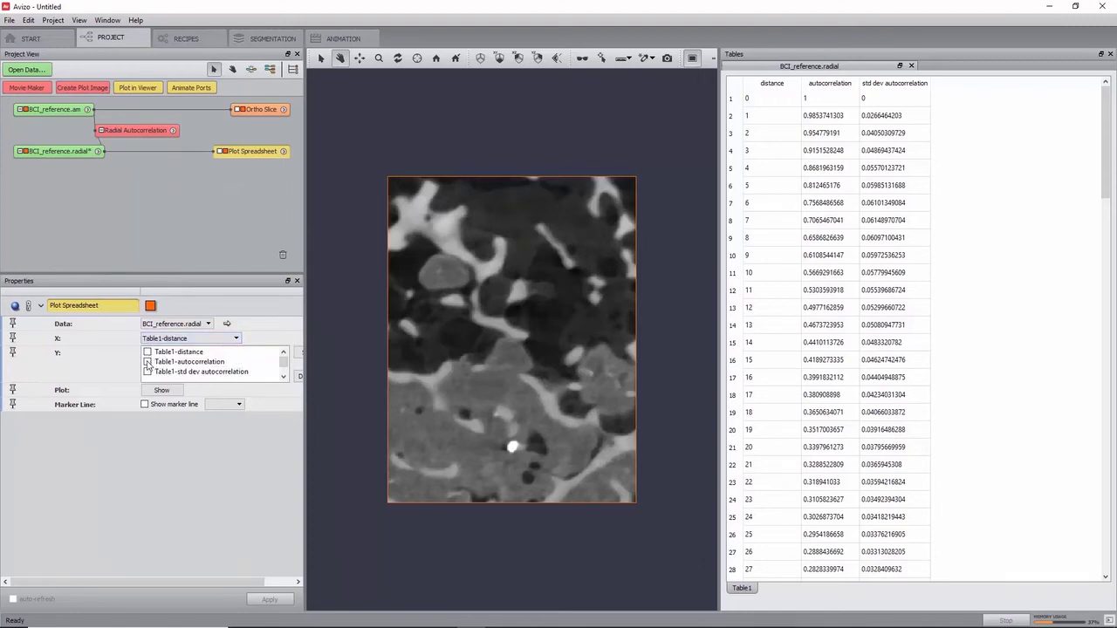
{"action": "left_click", "coordinate": [148, 361]}
{"action": "left_click", "coordinate": [162, 390]}
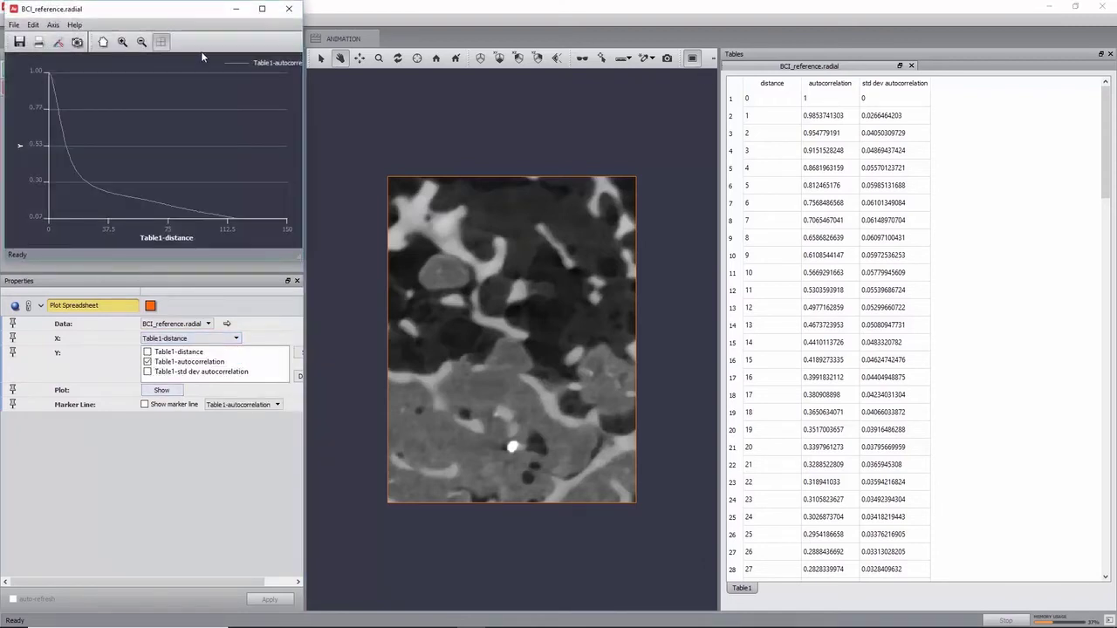
Enlarge the autocorrelation plot to inspect it, then close it and the Tables panel.
{"action": "left_click_drag", "start_coordinate": [187, 9], "coordinate": [192, 31]}
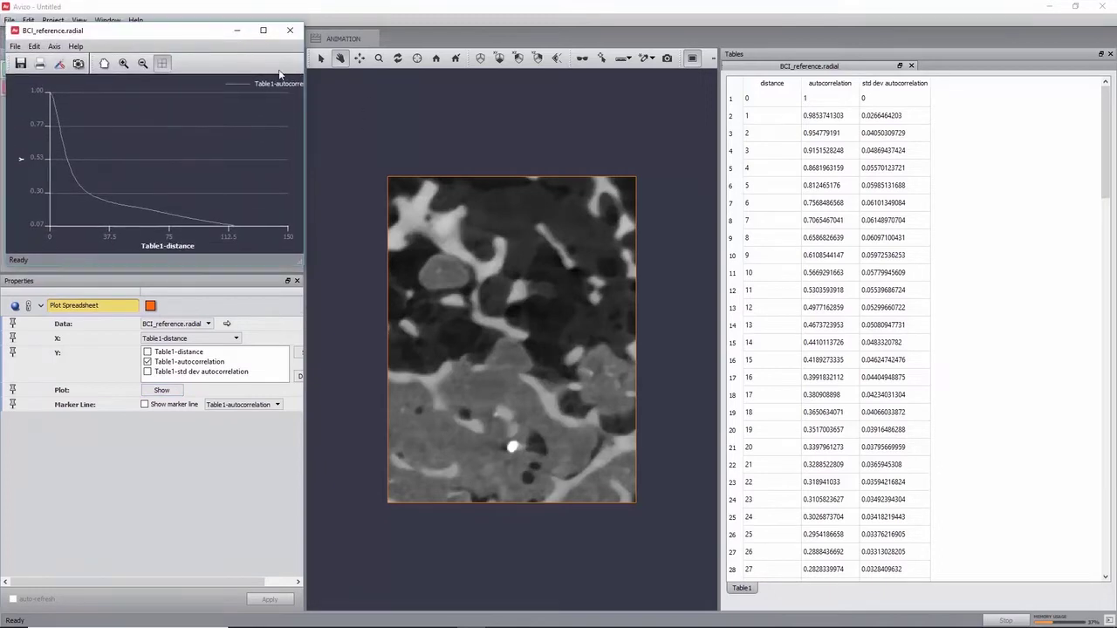
{"action": "left_click_drag", "start_coordinate": [628, 337], "coordinate": [851, 475]}
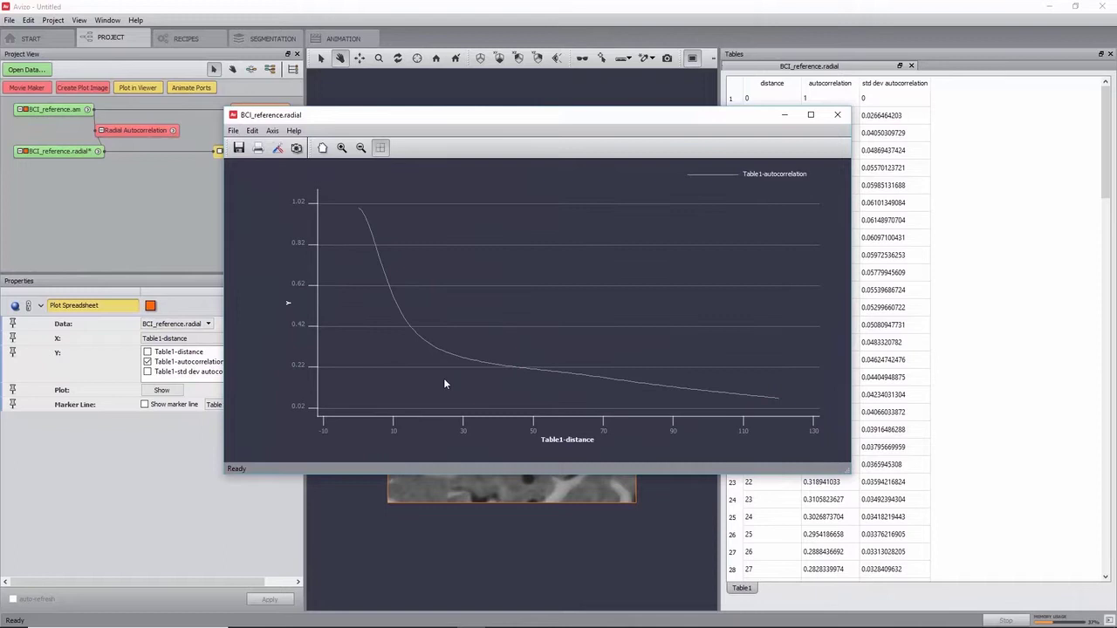
{"action": "scroll", "coordinate": [444, 384], "scroll_direction": "down", "scroll_amount": 1}
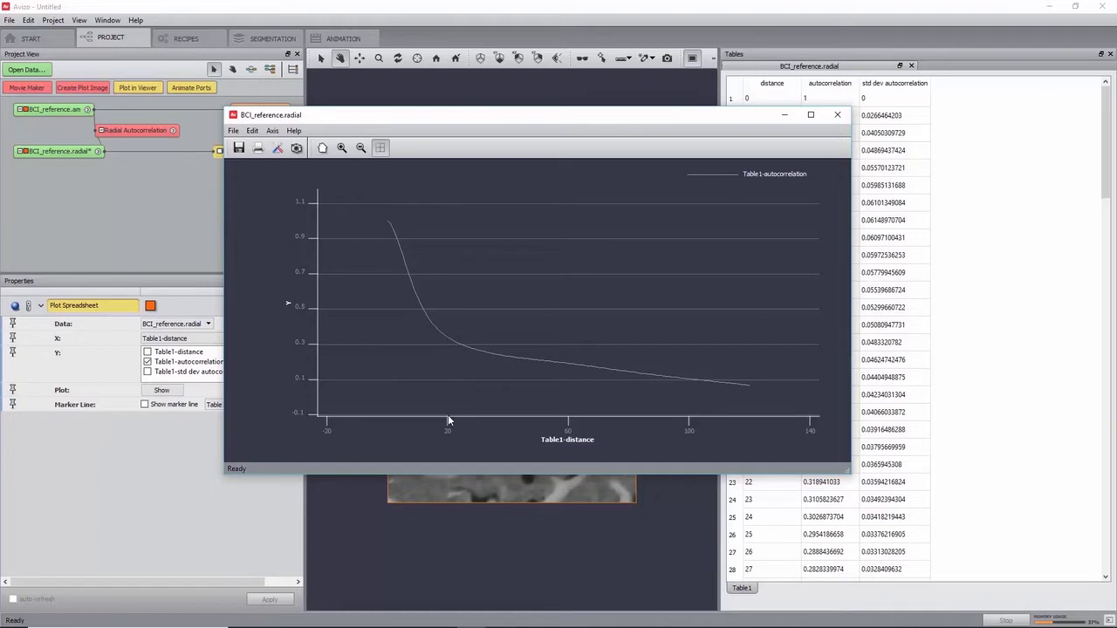
{"action": "left_click", "coordinate": [837, 115]}
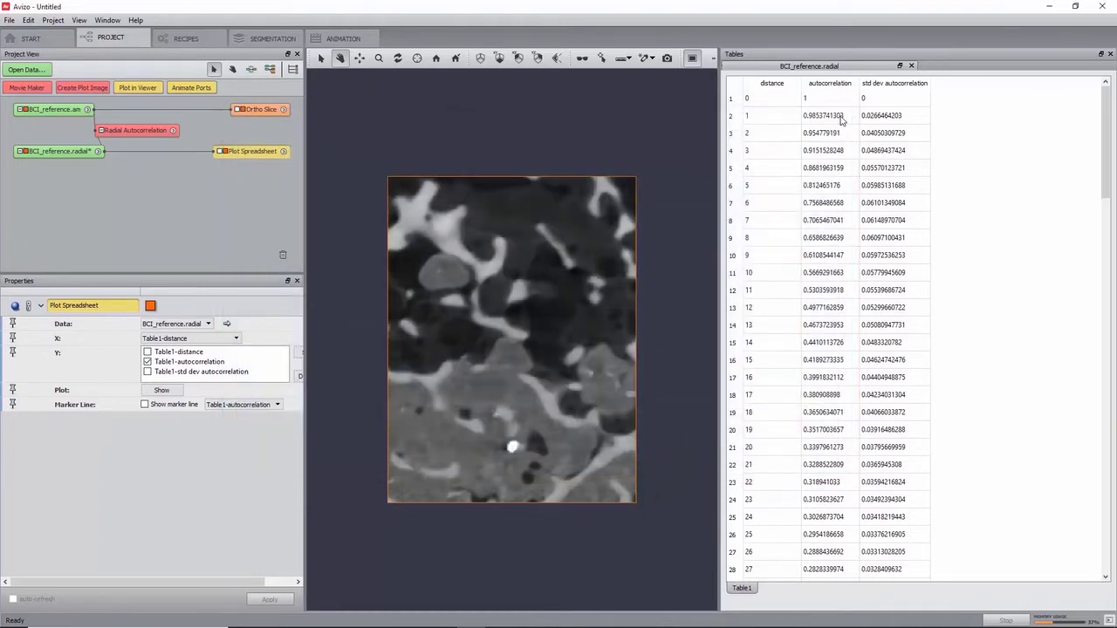
{"action": "left_click", "coordinate": [1110, 54]}
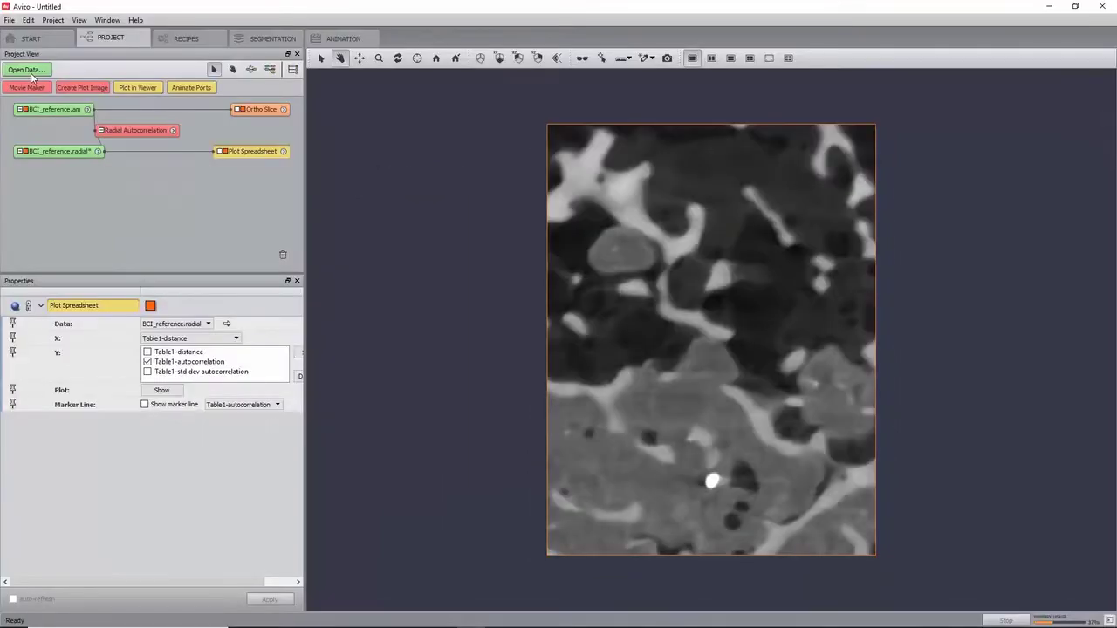
{"action": "key", "text": "ctrl+o"}
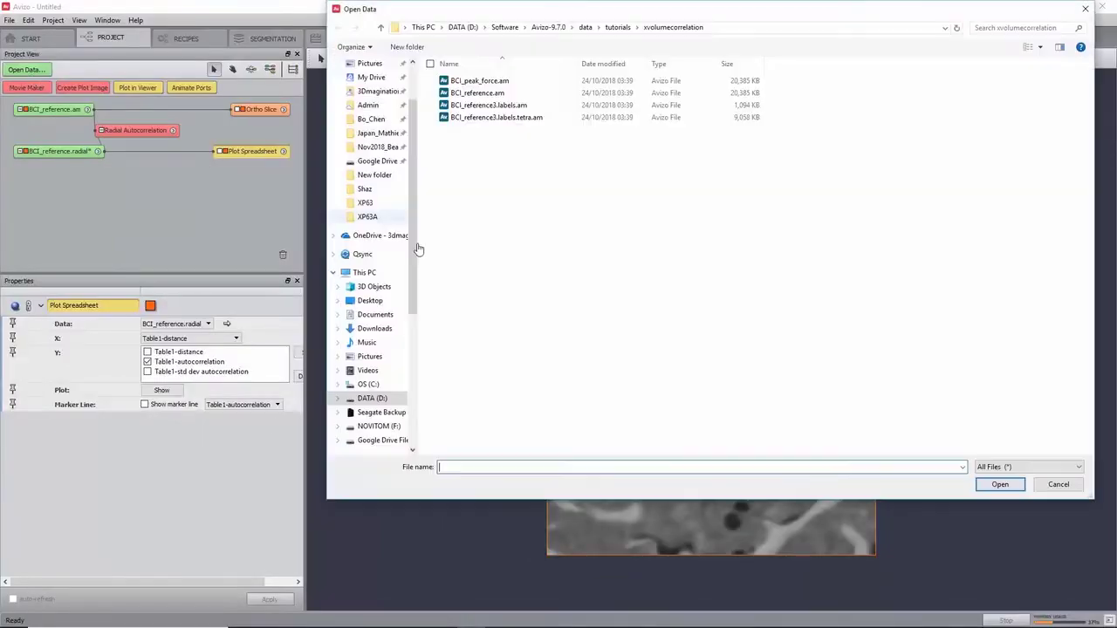
{"action": "double_click", "coordinate": [481, 81]}
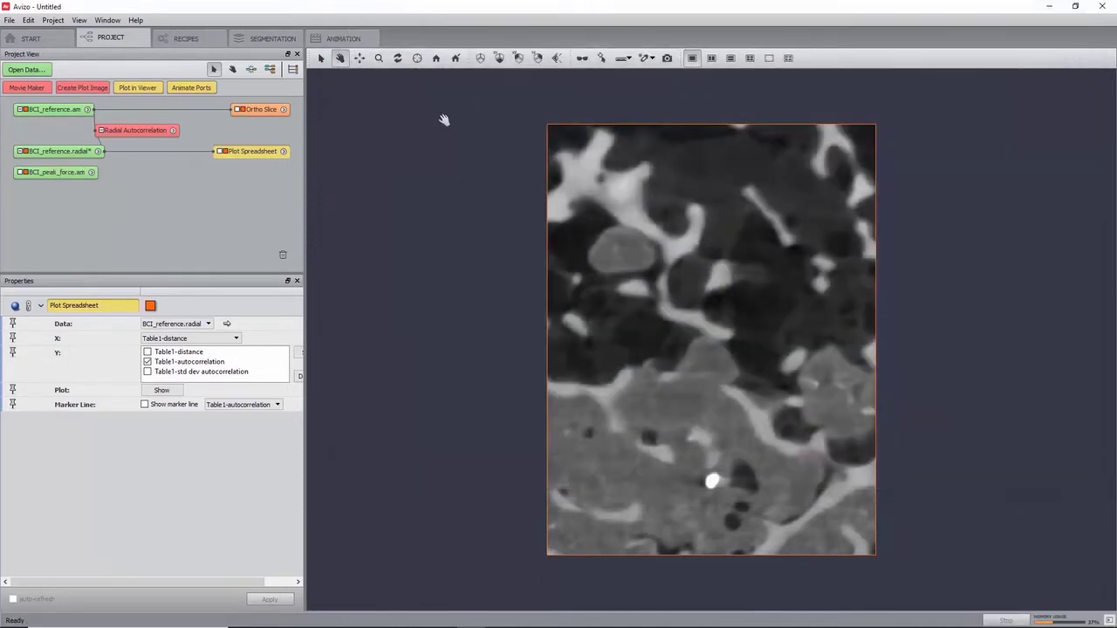
{"action": "left_click", "coordinate": [63, 172]}
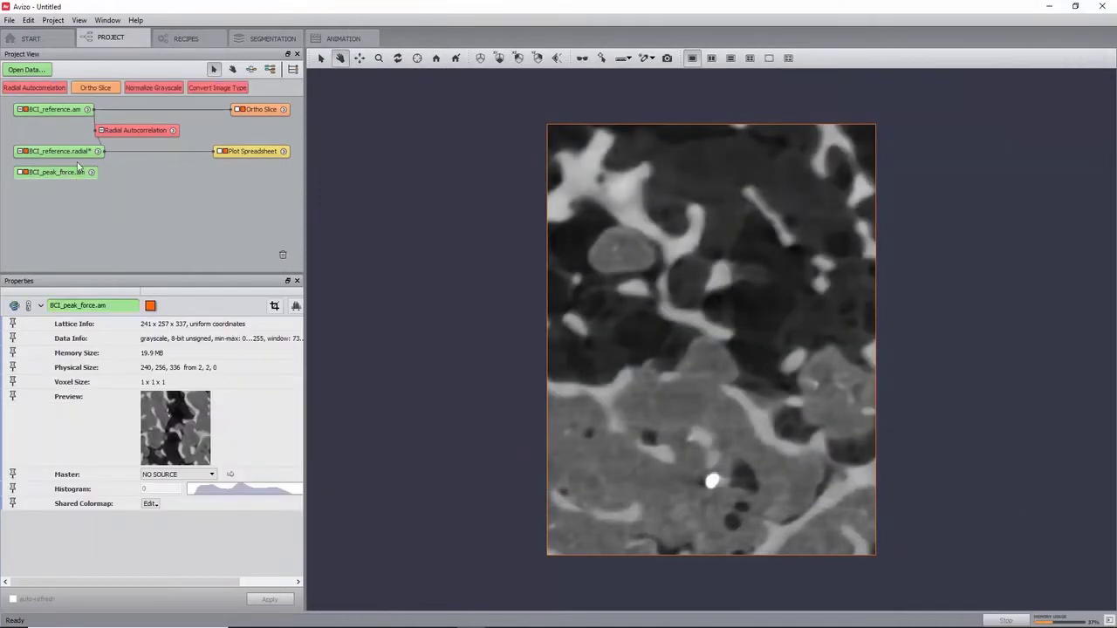
{"action": "left_click", "coordinate": [95, 88]}
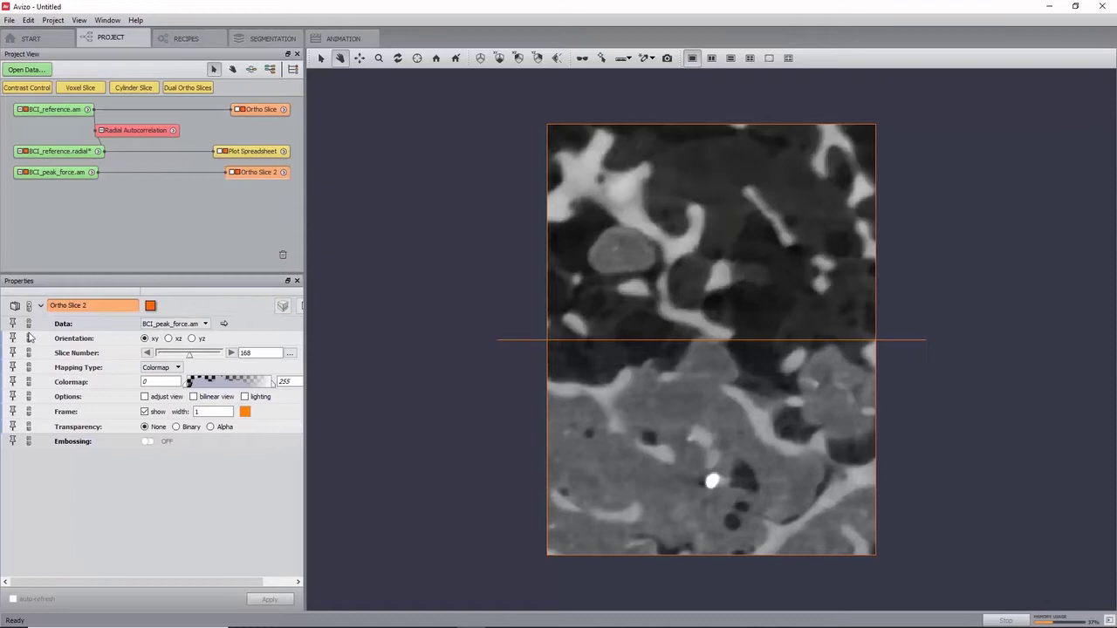
{"action": "left_click_drag", "start_coordinate": [262, 111], "coordinate": [264, 114]}
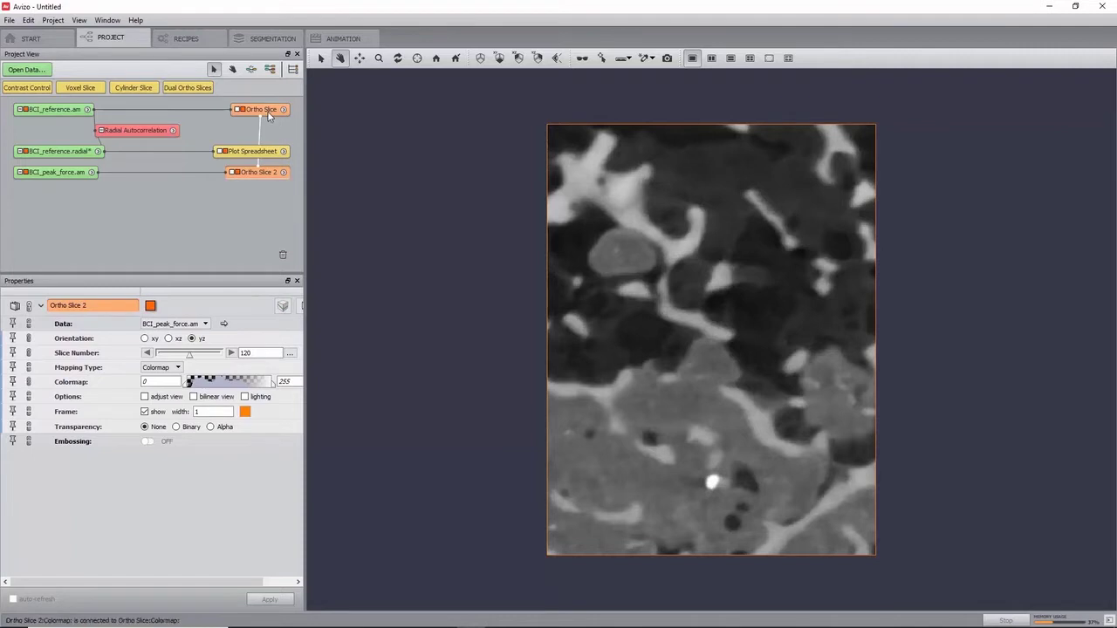
{"action": "left_click", "coordinate": [236, 173]}
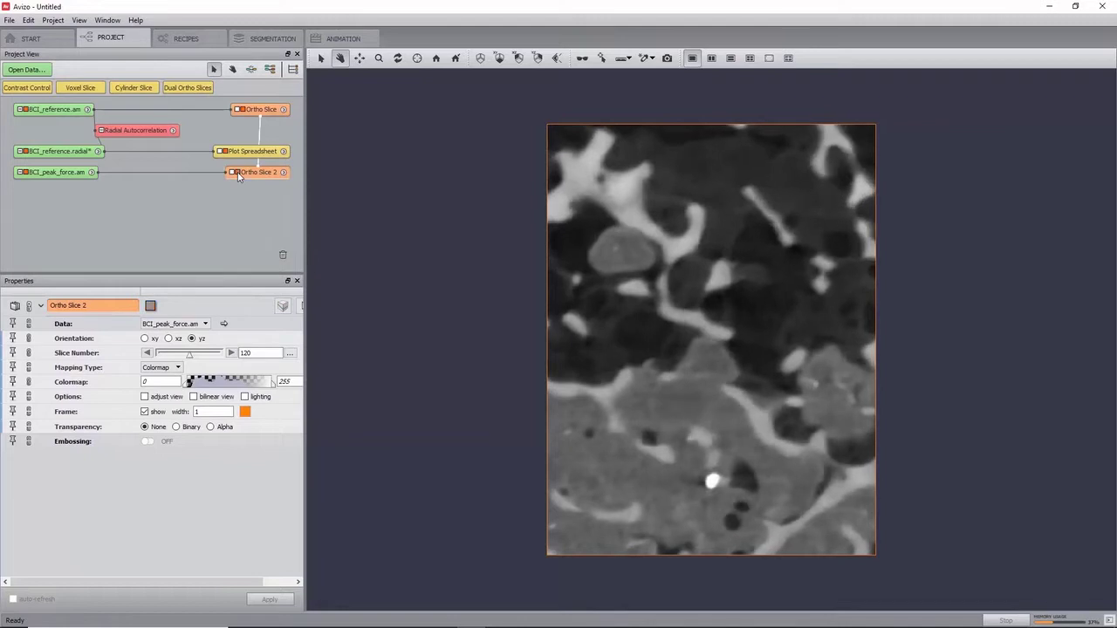
{"action": "left_click", "coordinate": [237, 173]}
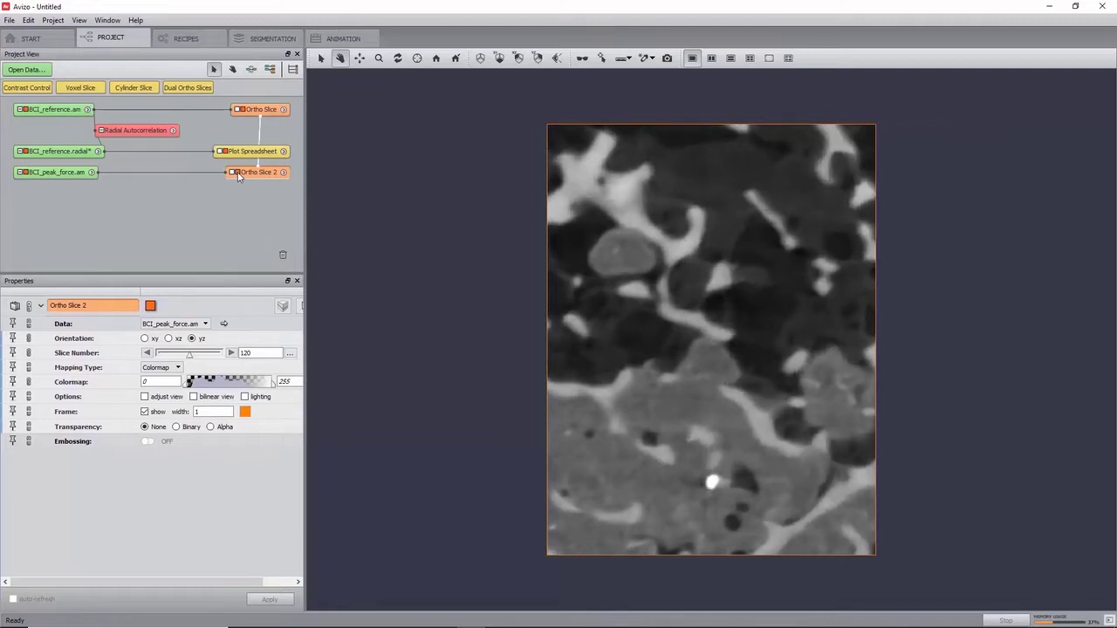
{"action": "left_click", "coordinate": [236, 173]}
{"action": "left_click", "coordinate": [236, 173]}
{"action": "left_click", "coordinate": [236, 173]}
{"action": "left_click", "coordinate": [236, 173]}
{"action": "left_click", "coordinate": [236, 173]}
{"action": "left_click", "coordinate": [237, 172]}
{"action": "left_click", "coordinate": [236, 172]}
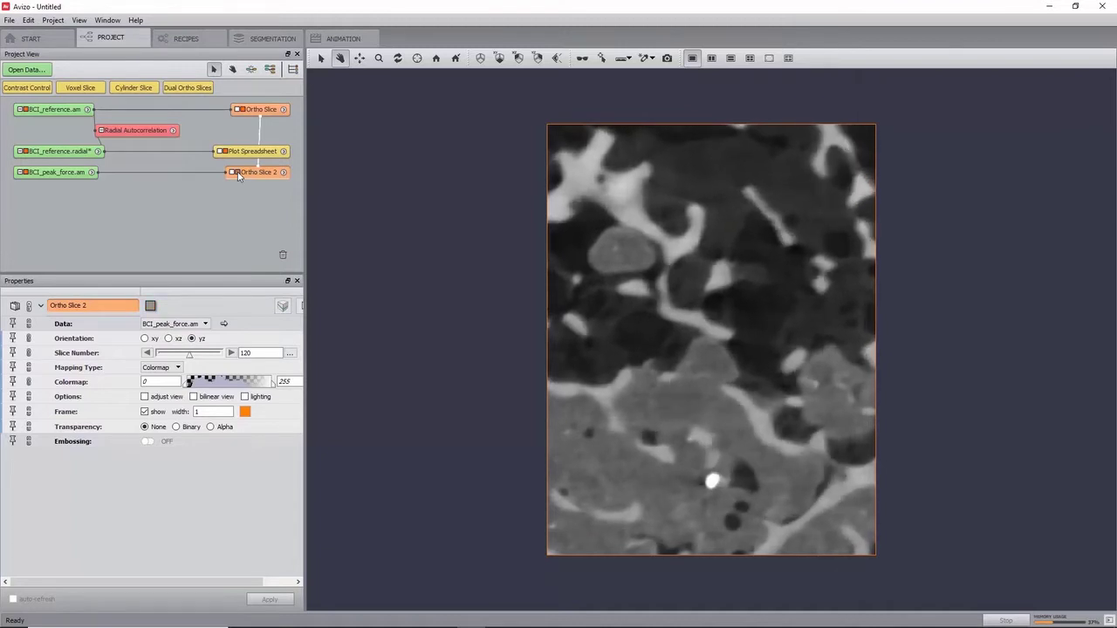
{"action": "left_click", "coordinate": [236, 173]}
{"action": "left_click", "coordinate": [236, 173]}
{"action": "left_click", "coordinate": [237, 173]}
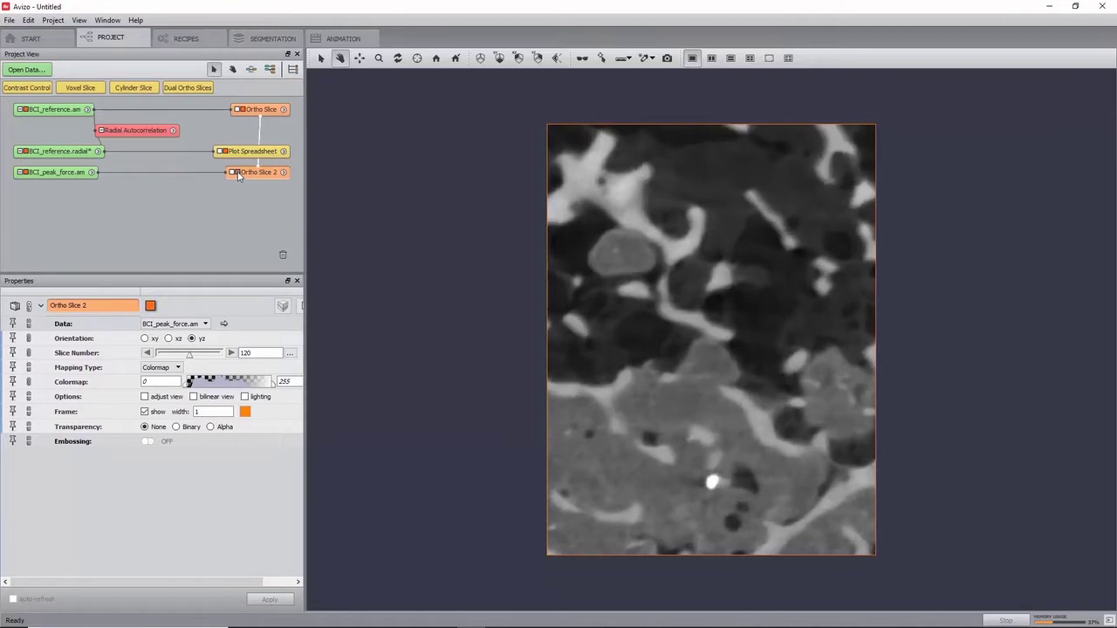
{"action": "left_click", "coordinate": [237, 173]}
{"action": "left_click", "coordinate": [236, 173]}
{"action": "left_click", "coordinate": [236, 173]}
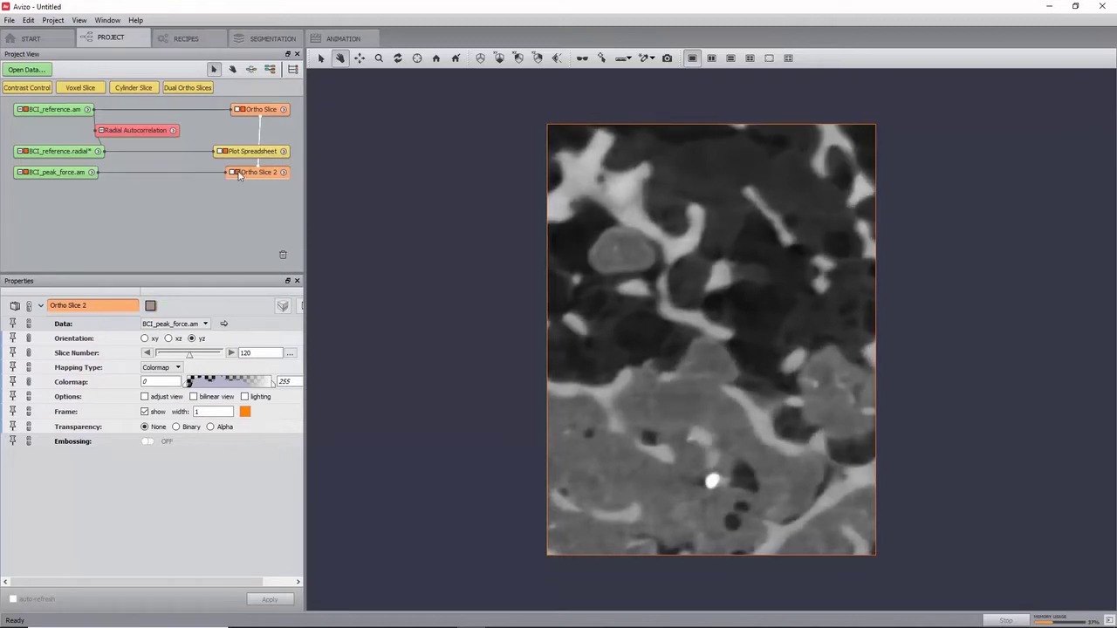
{"action": "left_click", "coordinate": [236, 173]}
{"action": "left_click", "coordinate": [74, 172]}
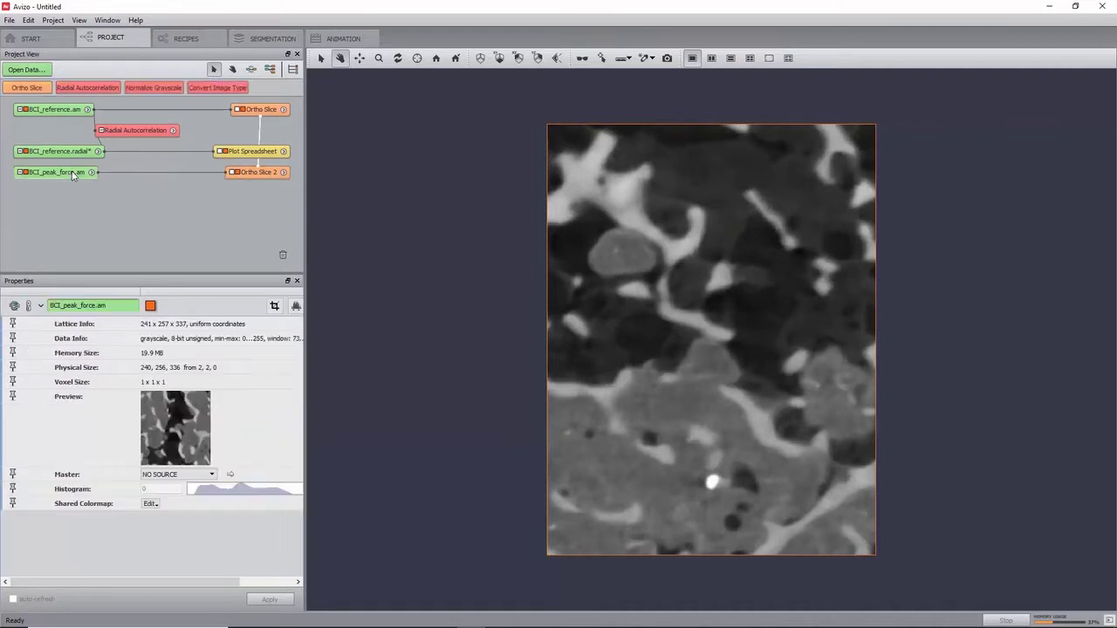
Subtract BCI_peak_force.am from BCI_reference.am with a Subtract Image module.
{"action": "right_click", "coordinate": [53, 108]}
{"action": "type", "text": "subtra"}
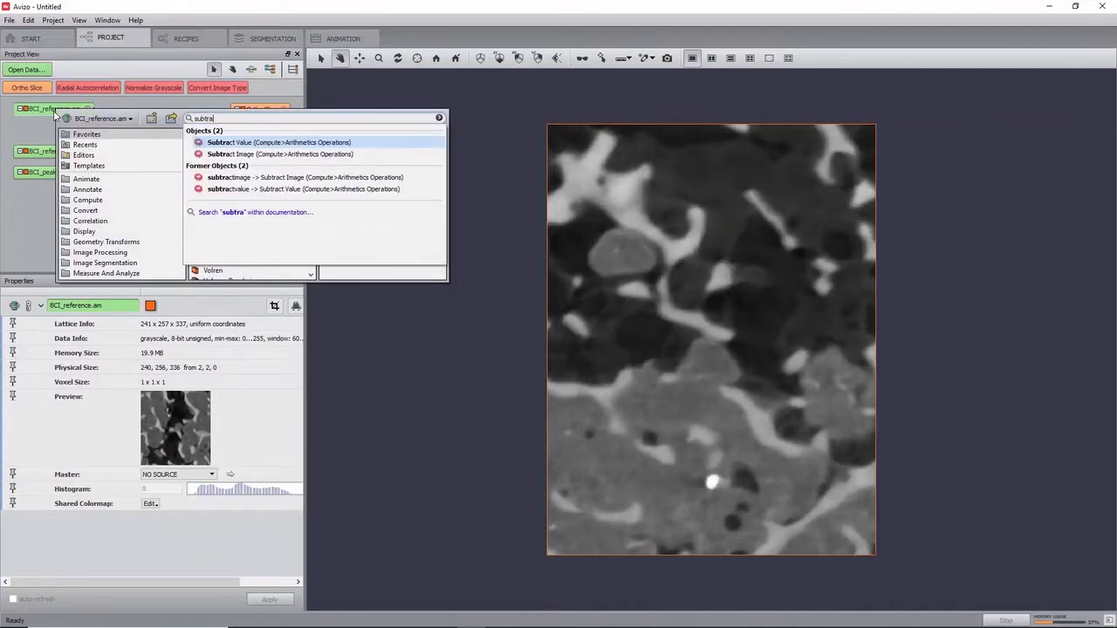
{"action": "key", "text": "Down"}
{"action": "key", "text": "Return"}
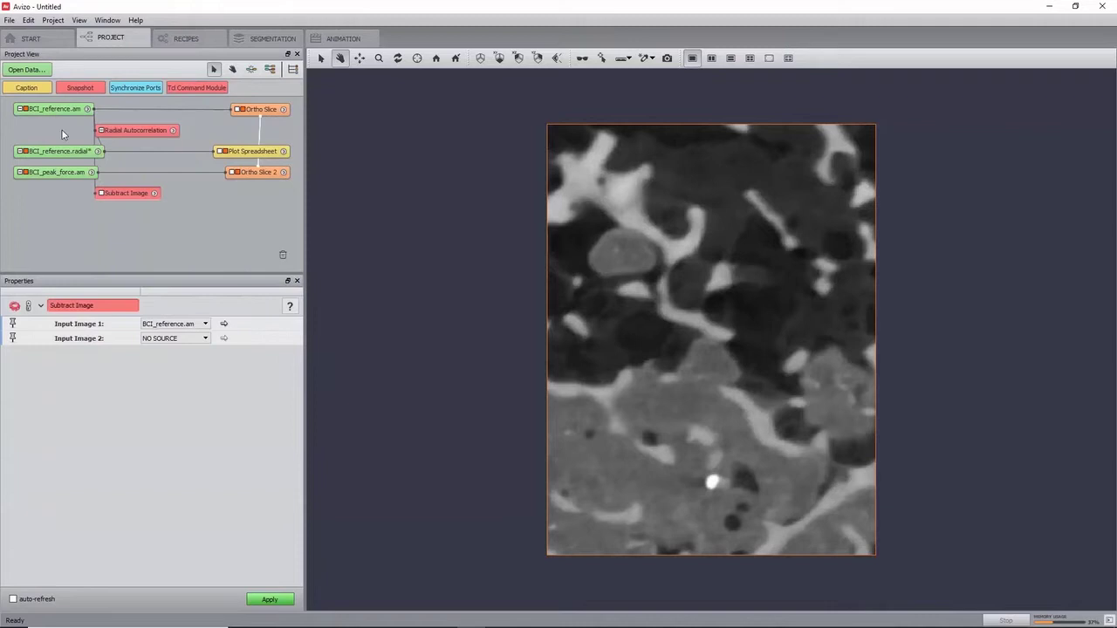
{"action": "left_click_drag", "start_coordinate": [120, 204], "coordinate": [180, 204]}
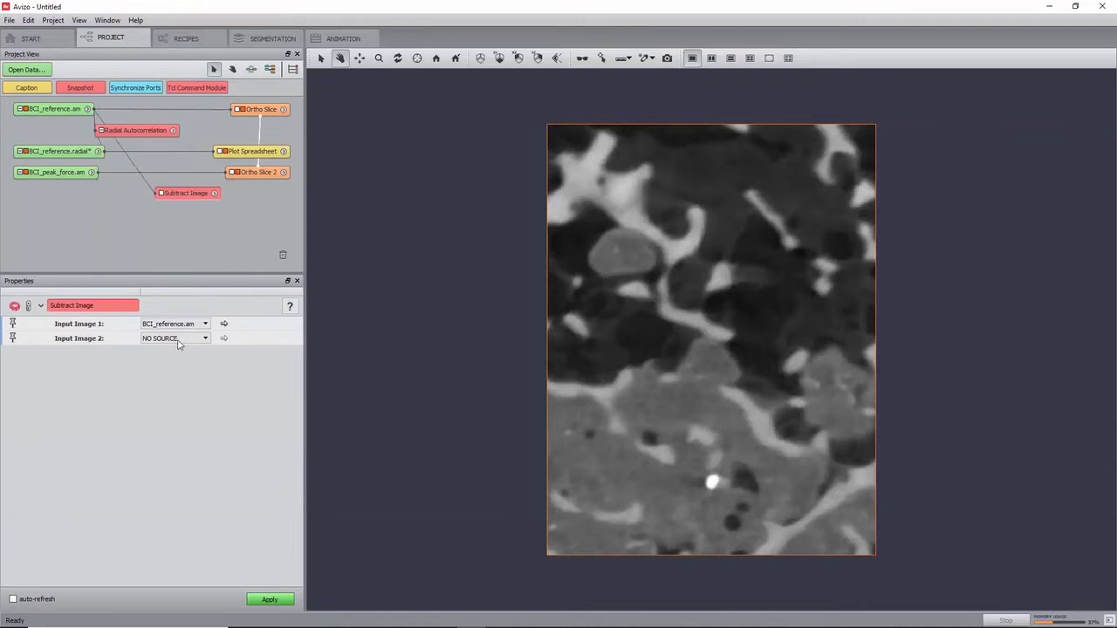
{"action": "left_click", "coordinate": [180, 340]}
{"action": "left_click", "coordinate": [179, 364]}
{"action": "left_click", "coordinate": [270, 599]}
Show BCI_reference.sub as a yz Ortho Slice at slice 200, hiding the reference slice.
{"action": "left_click", "coordinate": [59, 193]}
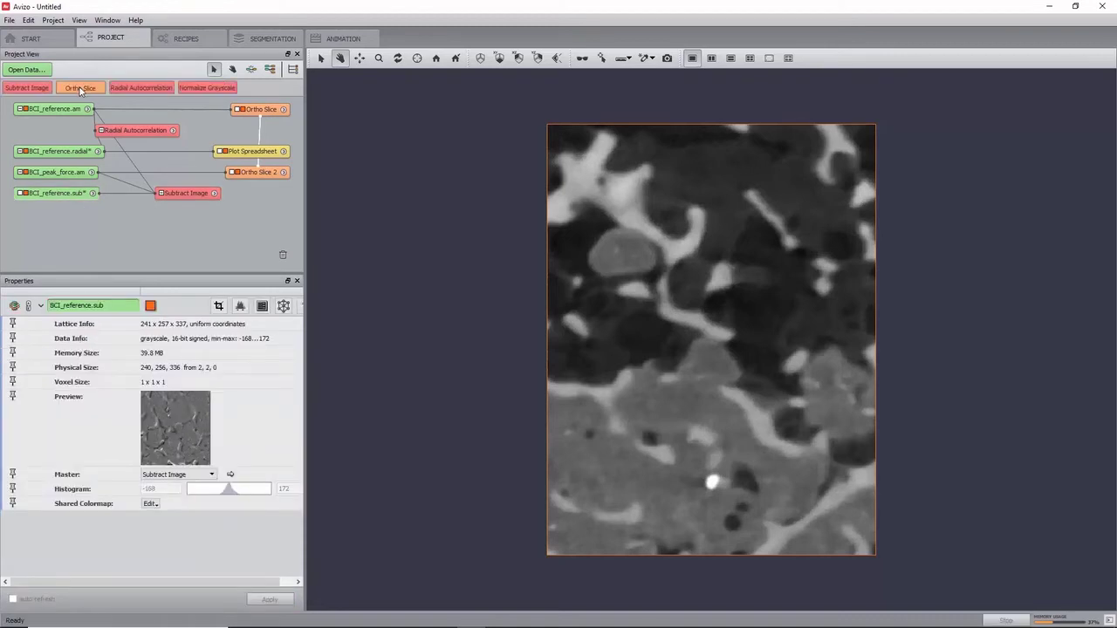
{"action": "left_click", "coordinate": [80, 88]}
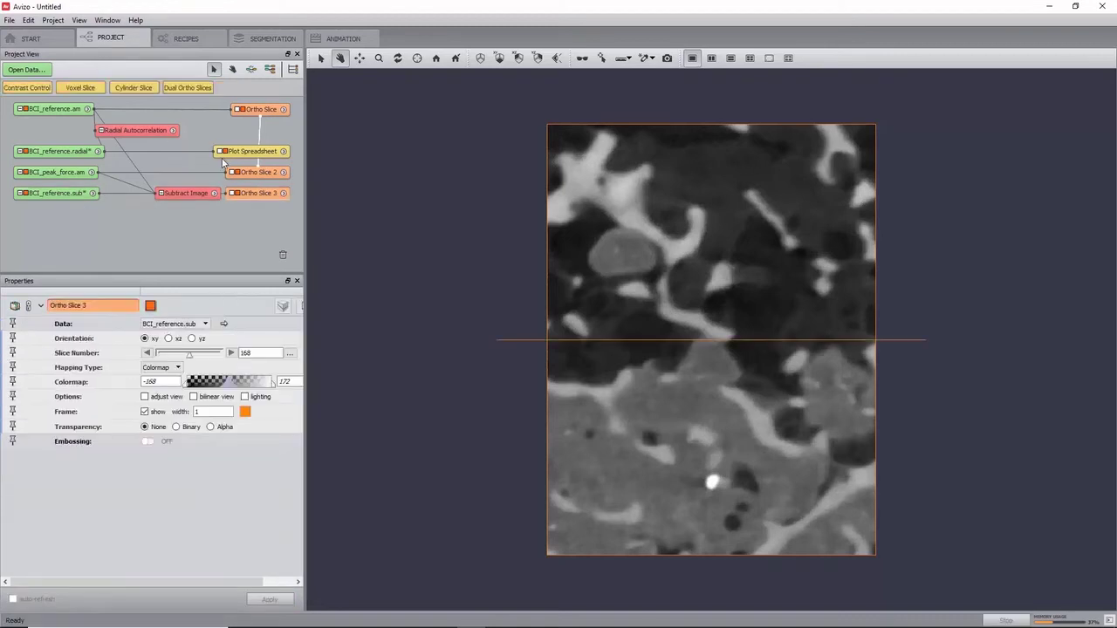
{"action": "left_click", "coordinate": [237, 109]}
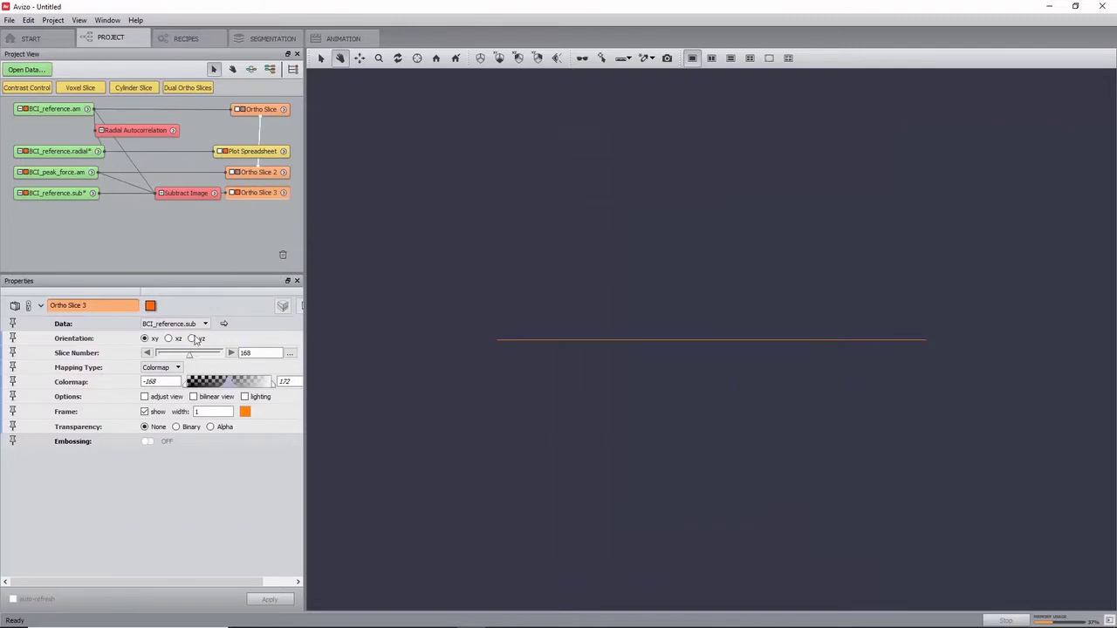
{"action": "left_click", "coordinate": [191, 338]}
{"action": "double_click", "coordinate": [258, 353]}
{"action": "type", "text": "200"}
{"action": "key", "text": "Return"}
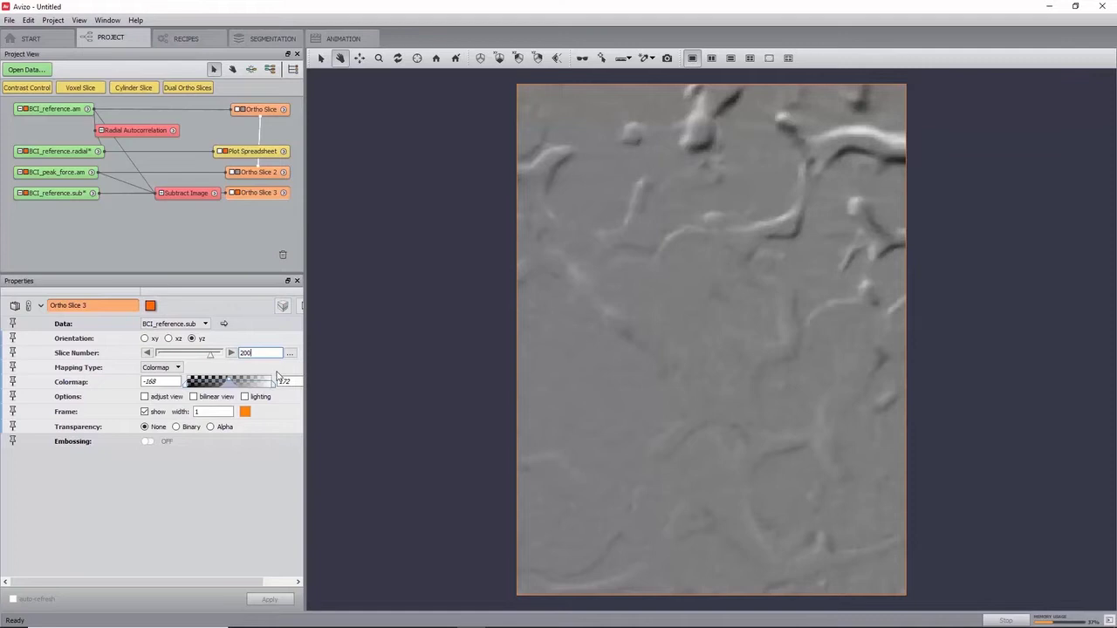
Fit the difference slice's colormap range to the data histogram (-41 to 41).
{"action": "left_click", "coordinate": [281, 582]}
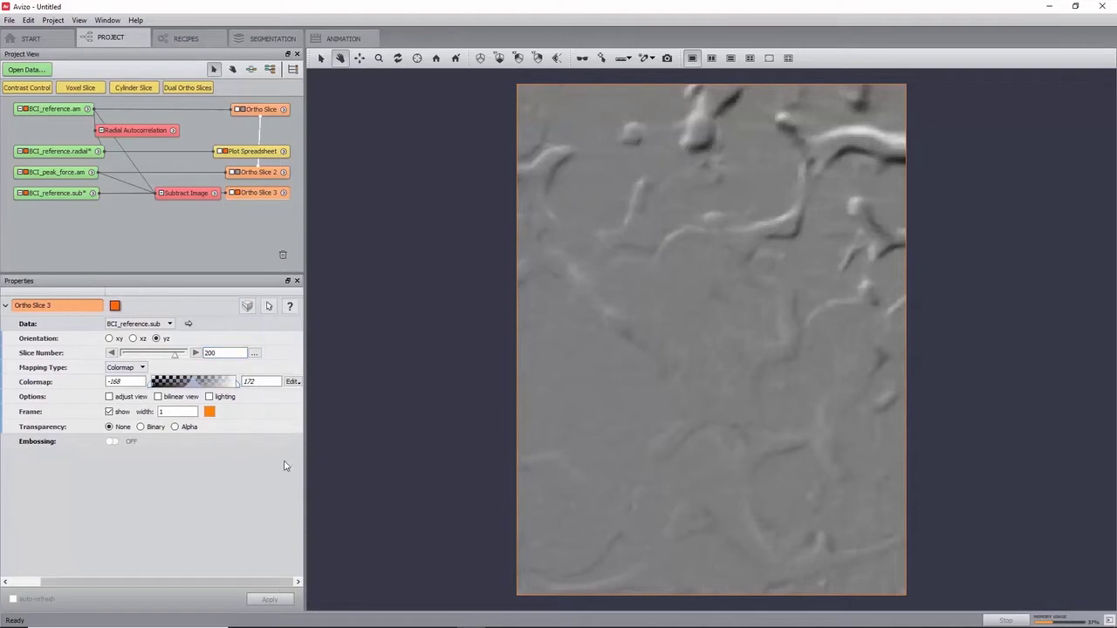
{"action": "left_click", "coordinate": [293, 382]}
{"action": "mouse_move", "coordinate": [314, 396]}
{"action": "left_click", "coordinate": [426, 410]}
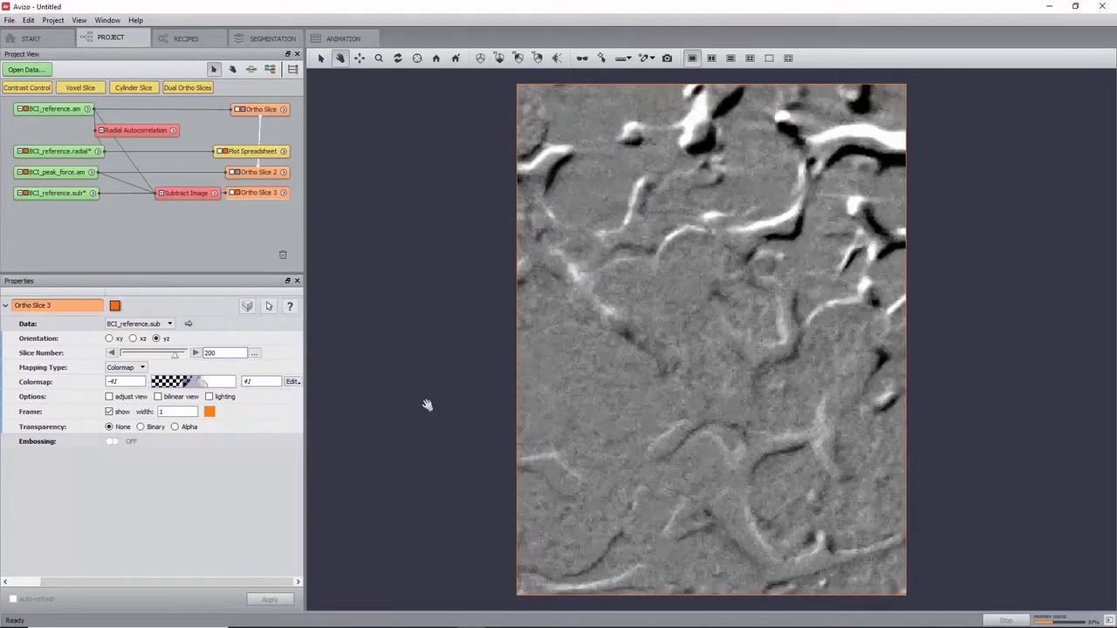
Draw line measurements of 9.18 and 12.62 across the bright band at the slice's top right.
{"action": "left_click", "coordinate": [622, 58]}
{"action": "left_click", "coordinate": [866, 143]}
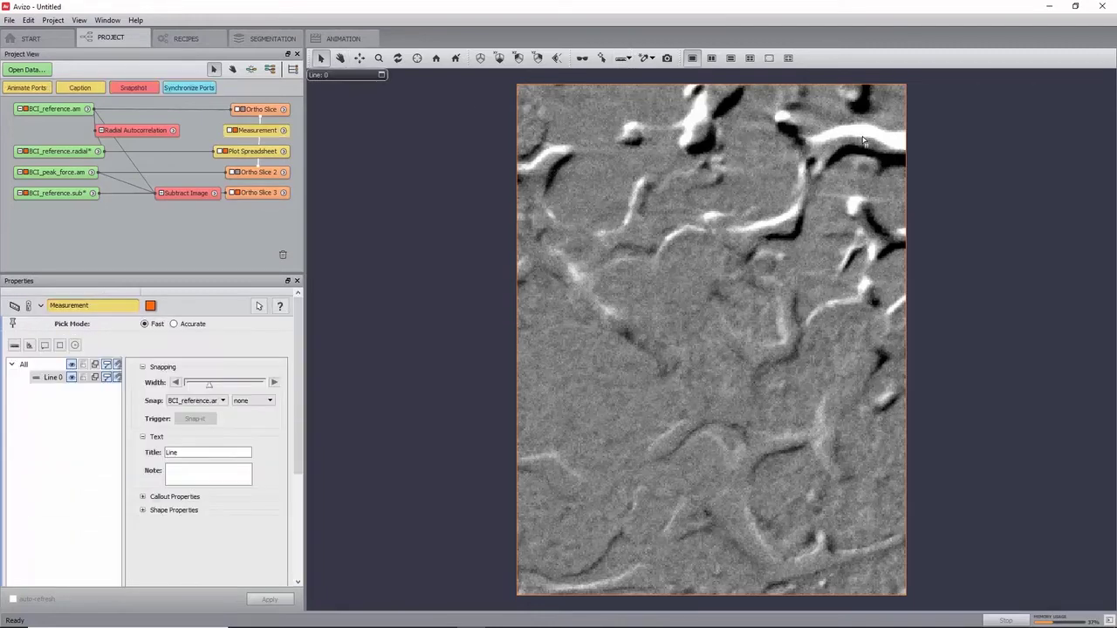
{"action": "left_click_drag", "start_coordinate": [862, 140], "coordinate": [861, 128]}
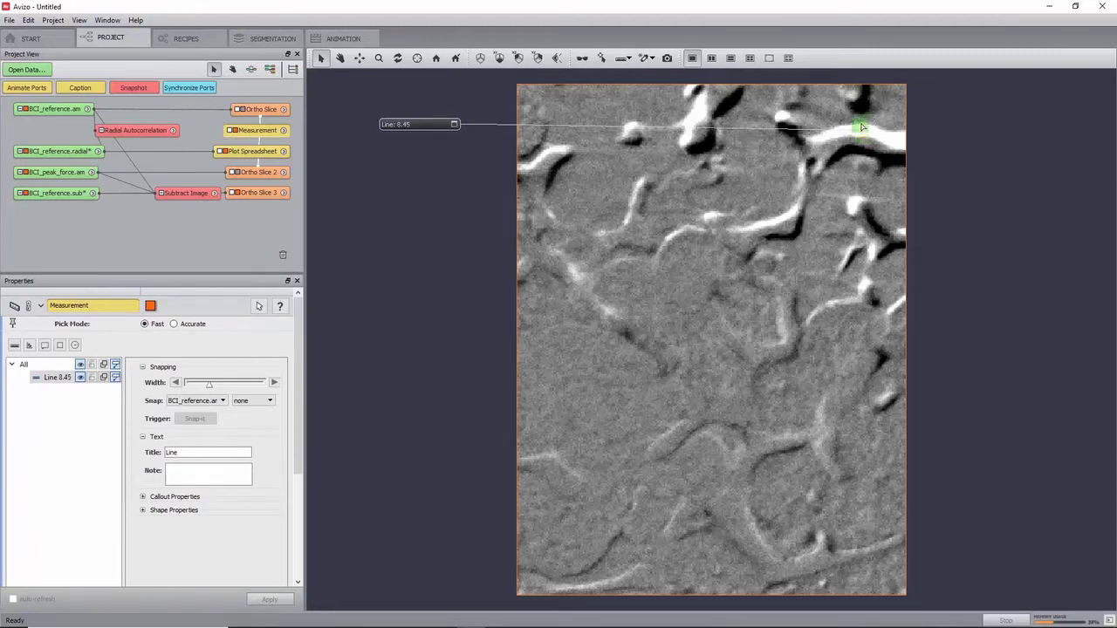
{"action": "left_click_drag", "start_coordinate": [862, 127], "coordinate": [863, 125]}
{"action": "left_click", "coordinate": [862, 125]}
{"action": "left_click", "coordinate": [627, 58]}
{"action": "left_click", "coordinate": [771, 123]}
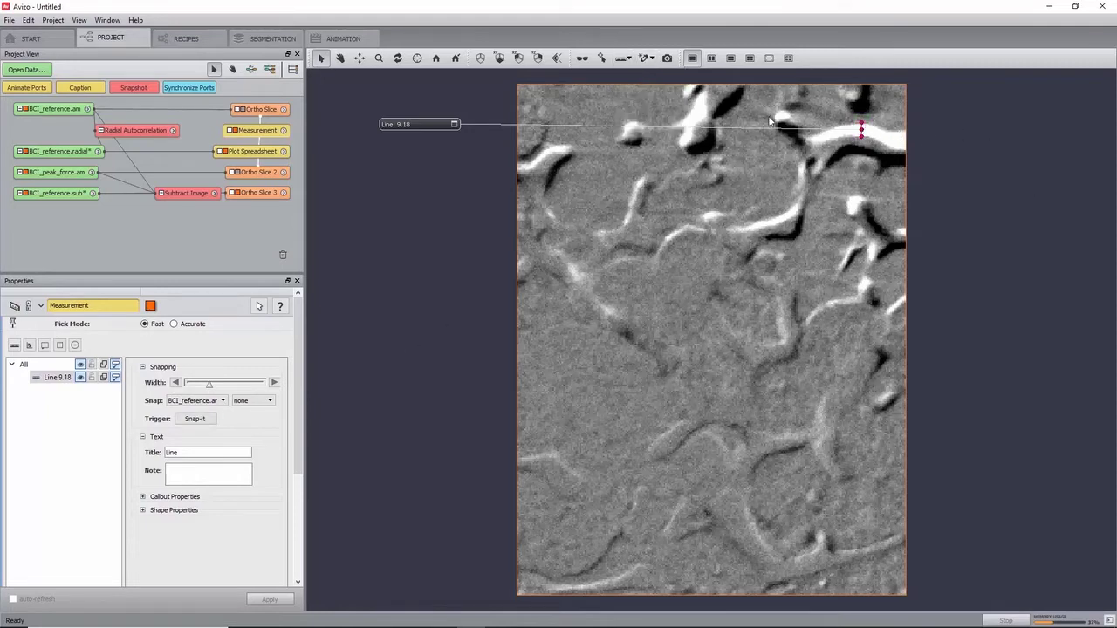
{"action": "left_click", "coordinate": [862, 129]}
{"action": "left_click", "coordinate": [897, 137]}
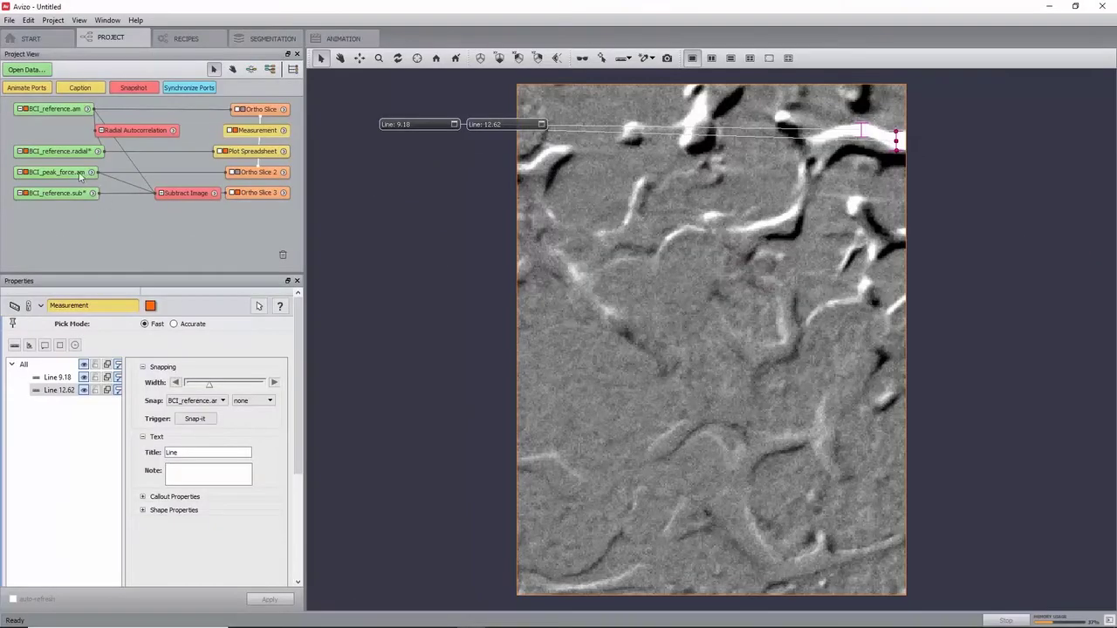
Add Digital Volume Correlation on BCI_reference.am with deformed volume BCI_peak_force.am, Subset-based (local) approach.
{"action": "left_click", "coordinate": [62, 112]}
{"action": "right_click", "coordinate": [62, 112]}
{"action": "type", "text": "Di"}
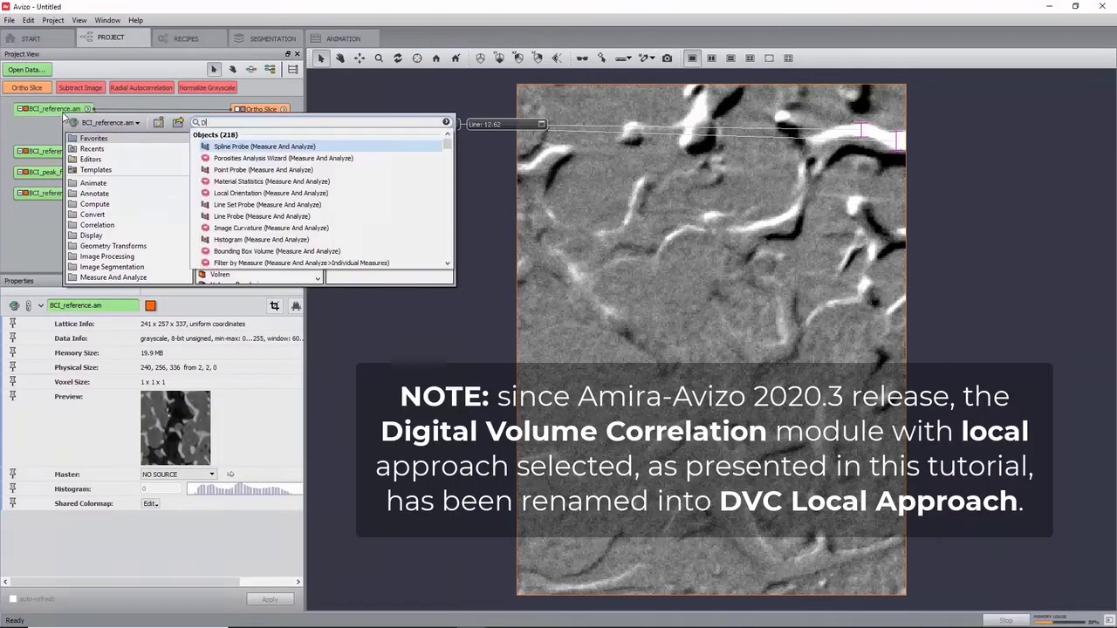
{"action": "type", "text": "gital"}
{"action": "key", "text": "Return"}
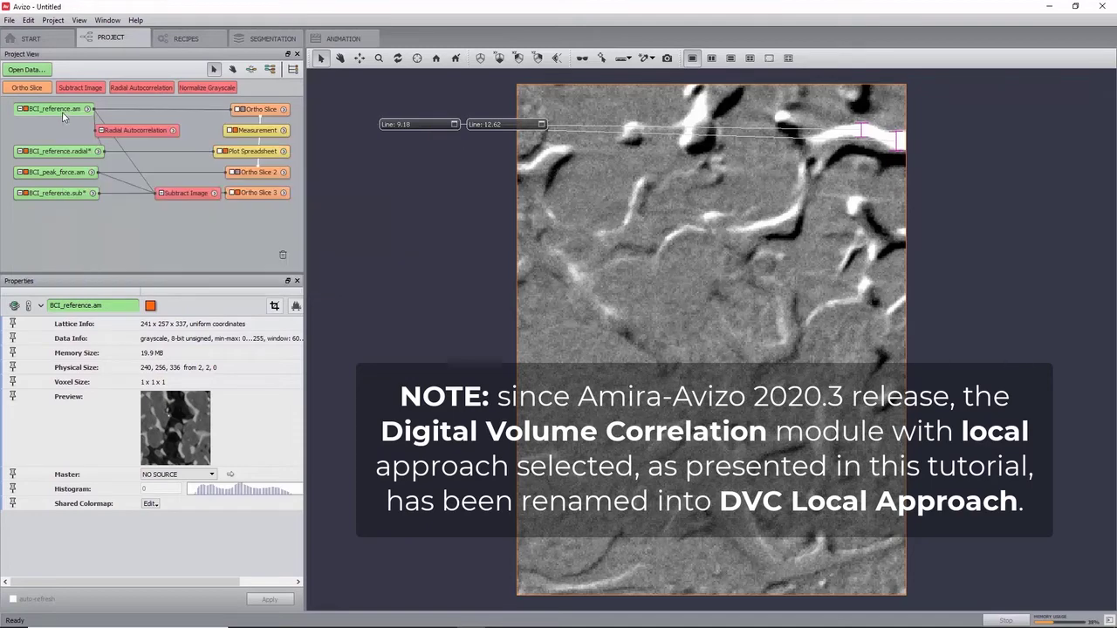
{"action": "left_click_drag", "start_coordinate": [122, 217], "coordinate": [169, 240]}
{"action": "left_click", "coordinate": [190, 338]}
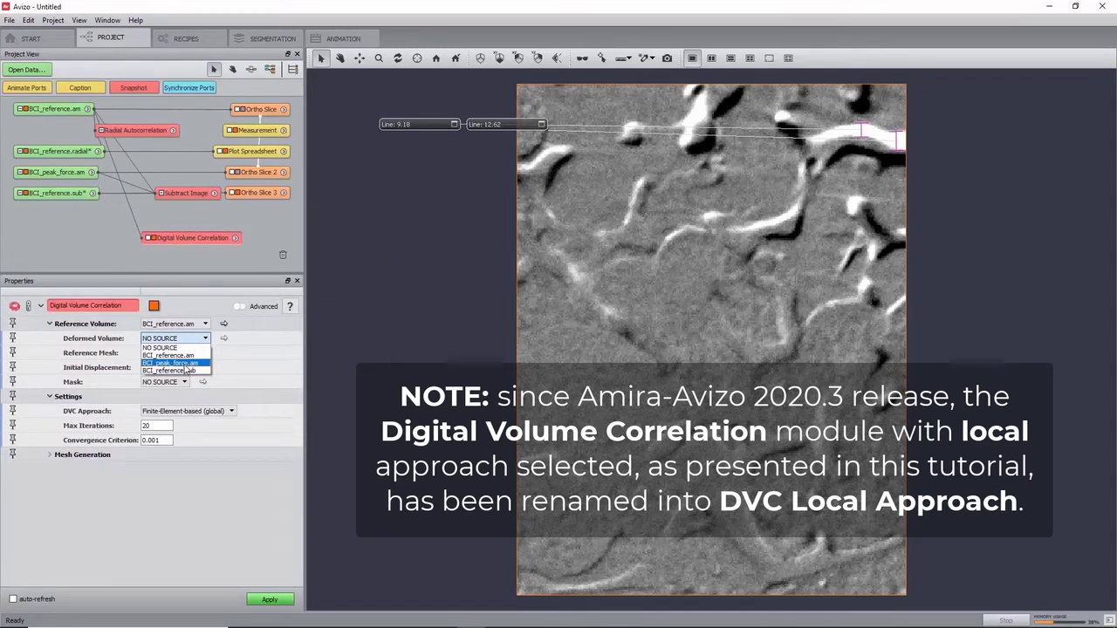
{"action": "left_click", "coordinate": [186, 364]}
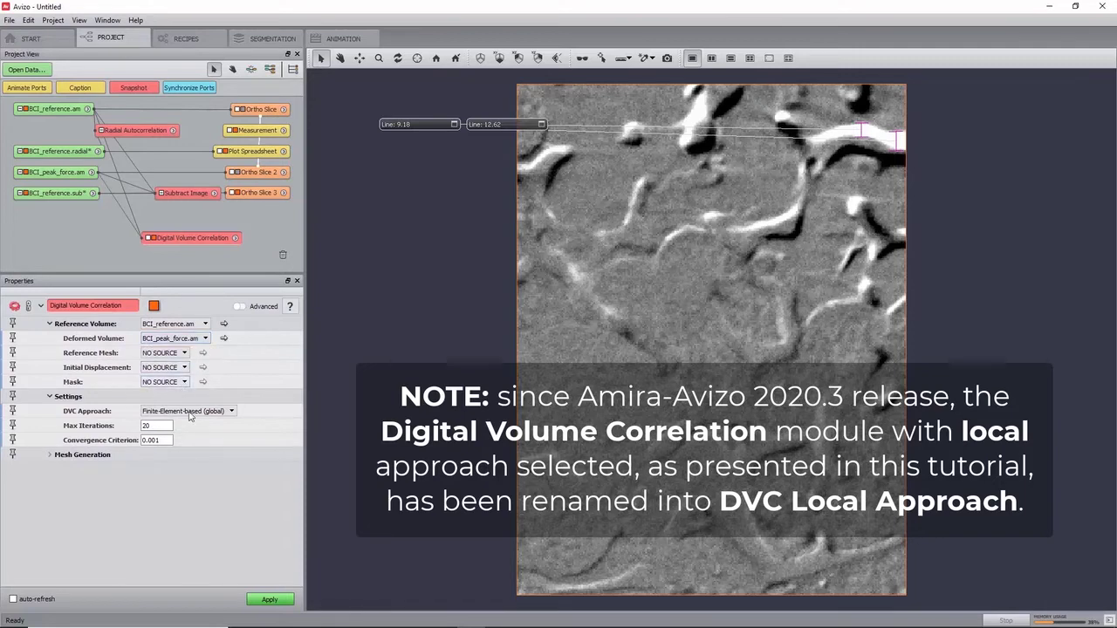
{"action": "left_click", "coordinate": [194, 411]}
{"action": "left_click", "coordinate": [201, 421]}
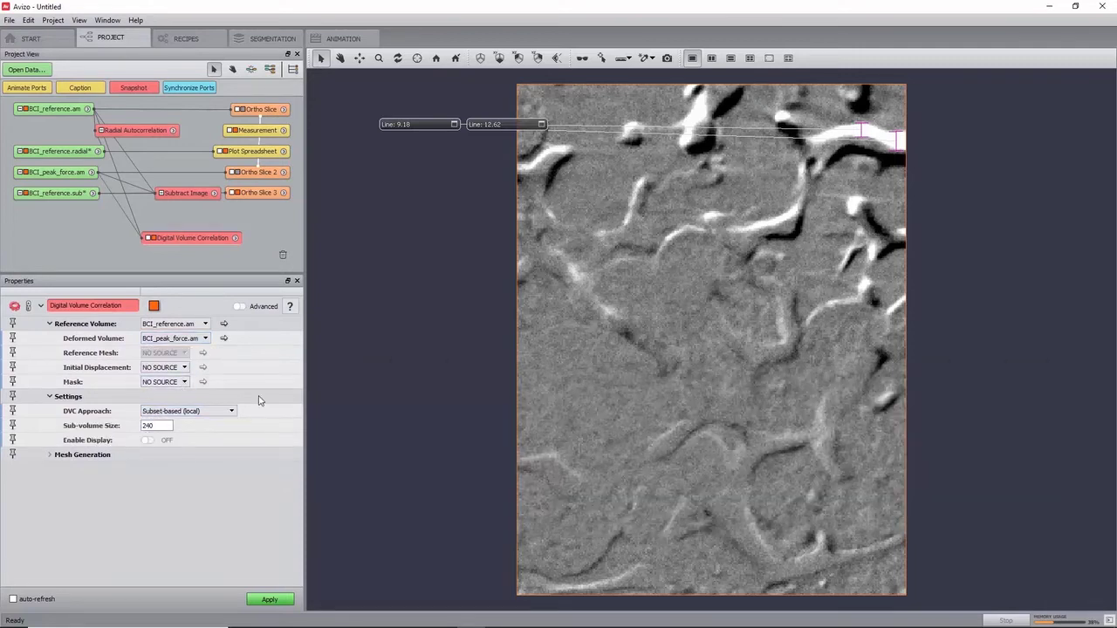
Enable the grid display, set sub-volume size 80 and max displacement 12, and orbit the grid.
{"action": "left_click", "coordinate": [244, 309]}
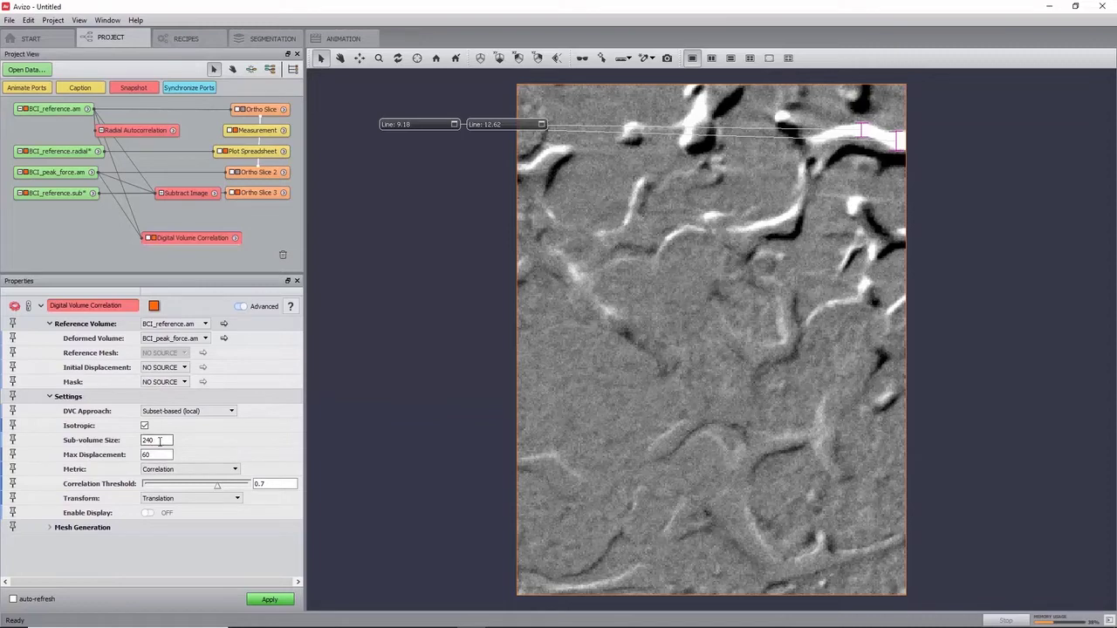
{"action": "left_click", "coordinate": [148, 513]}
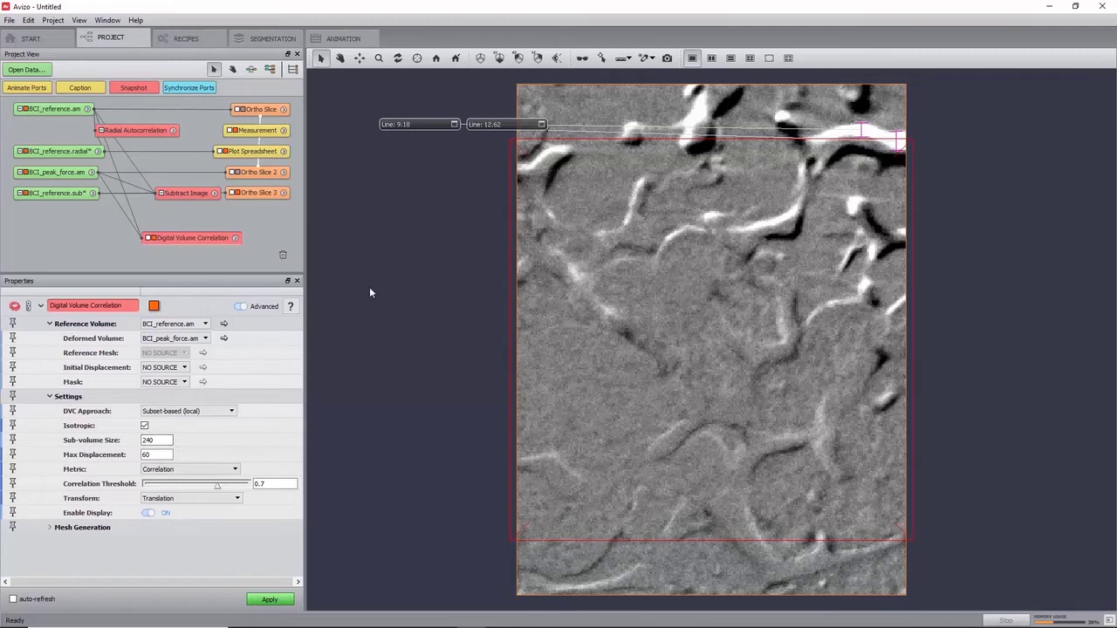
{"action": "double_click", "coordinate": [159, 439]}
{"action": "key", "text": "Return"}
{"action": "double_click", "coordinate": [154, 455]}
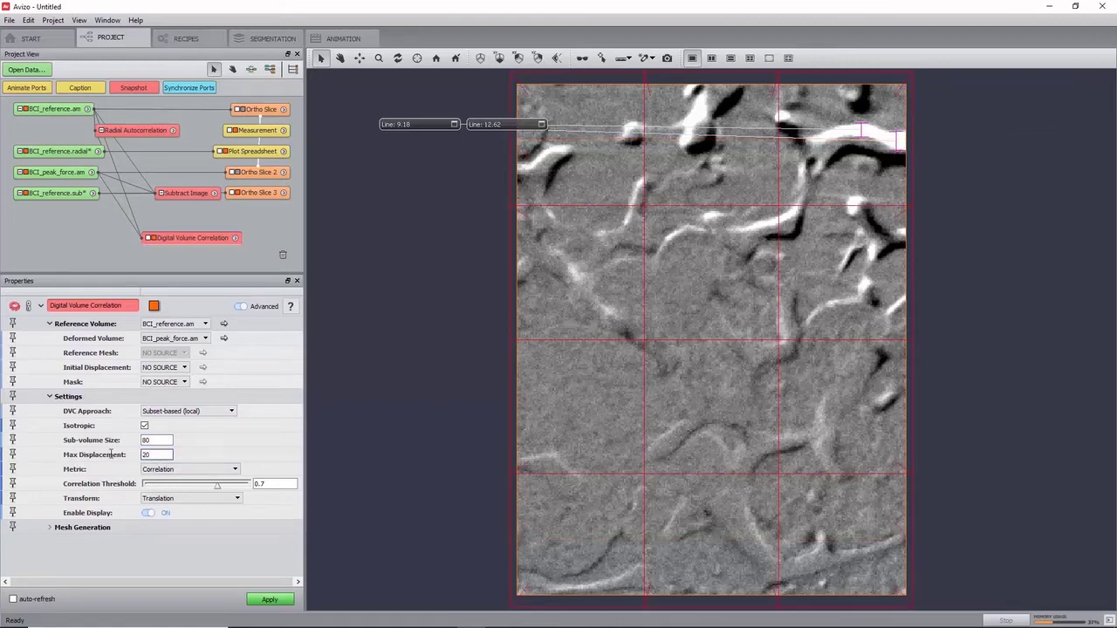
{"action": "key", "text": "Return"}
{"action": "key", "text": "Return"}
{"action": "key", "text": "Escape"}
{"action": "left_click_drag", "start_coordinate": [429, 213], "coordinate": [678, 224]}
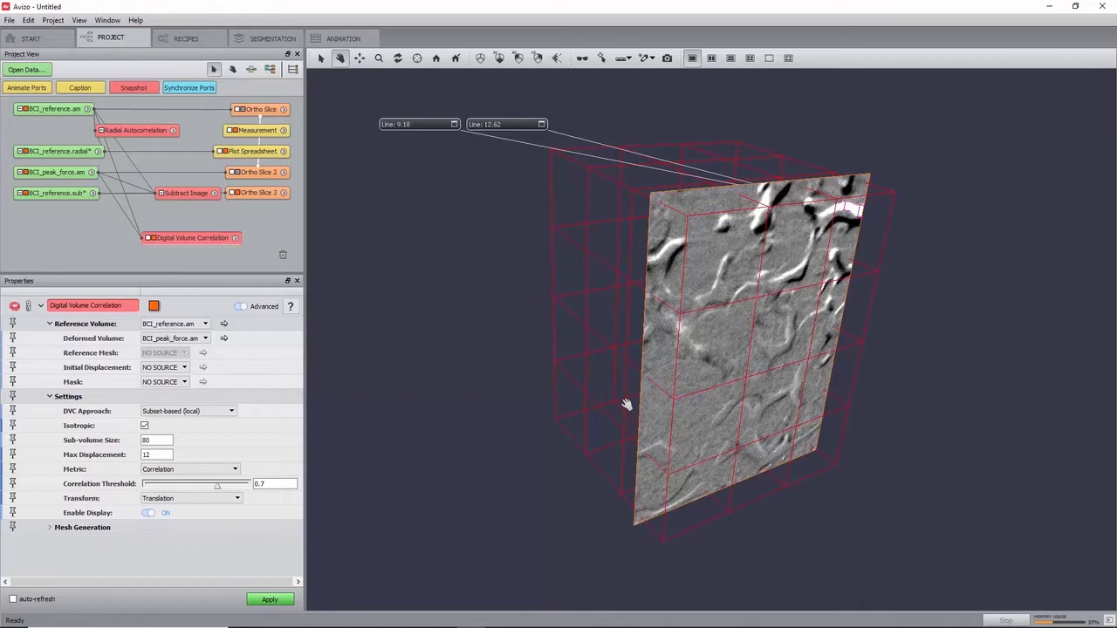
Use the Translation + Rotation transform and run the local DVC with sub-volume 80.
{"action": "left_click", "coordinate": [230, 500]}
{"action": "left_click", "coordinate": [219, 516]}
{"action": "left_click", "coordinate": [268, 600]}
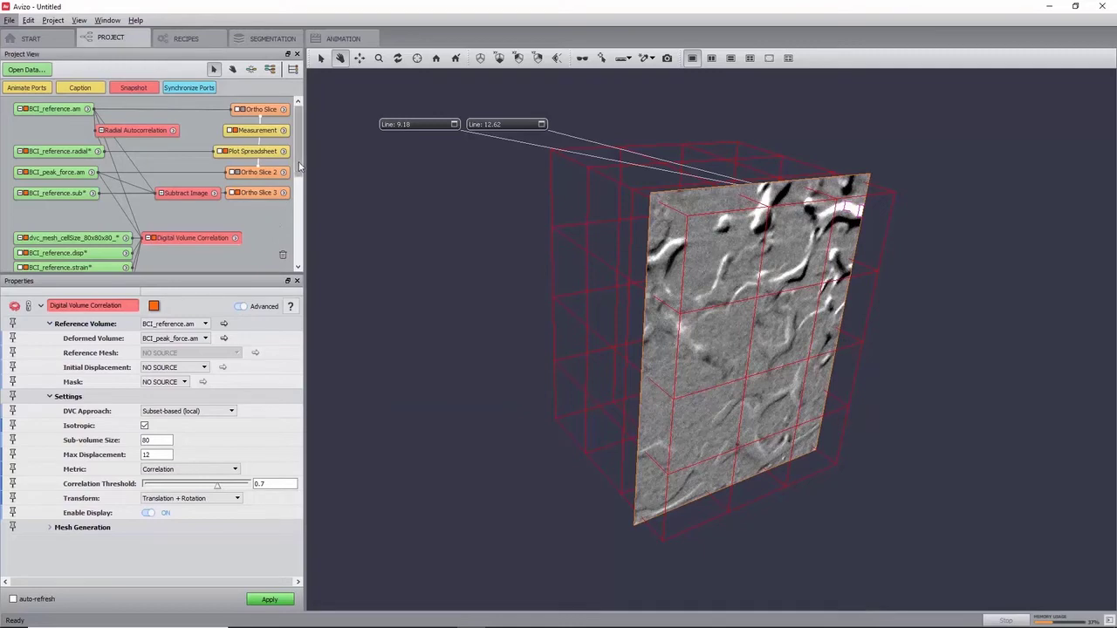
Move the Digital Volume Correlation node up and to the right in the project graph.
{"action": "scroll", "coordinate": [227, 206], "scroll_direction": "down", "scroll_amount": 1}
{"action": "left_click", "coordinate": [180, 209]}
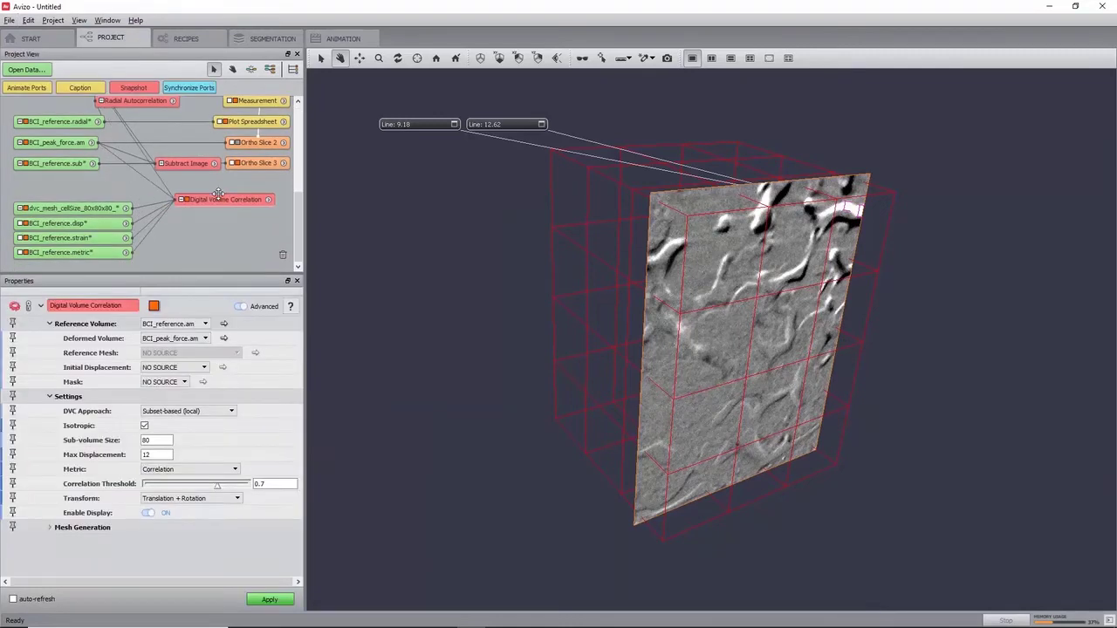
{"action": "left_click_drag", "start_coordinate": [179, 209], "coordinate": [219, 197]}
Inspect BCI_reference.disp, .strain and .metric, the metric ranging 0.957159 to 0.996425.
{"action": "left_click", "coordinate": [73, 226]}
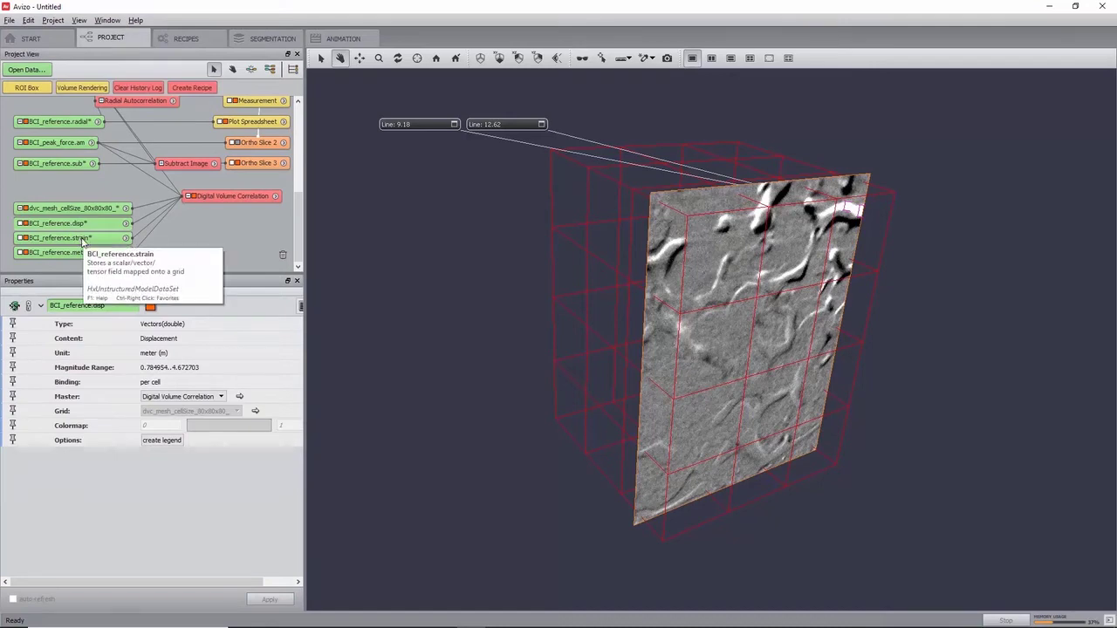
{"action": "left_click", "coordinate": [83, 242]}
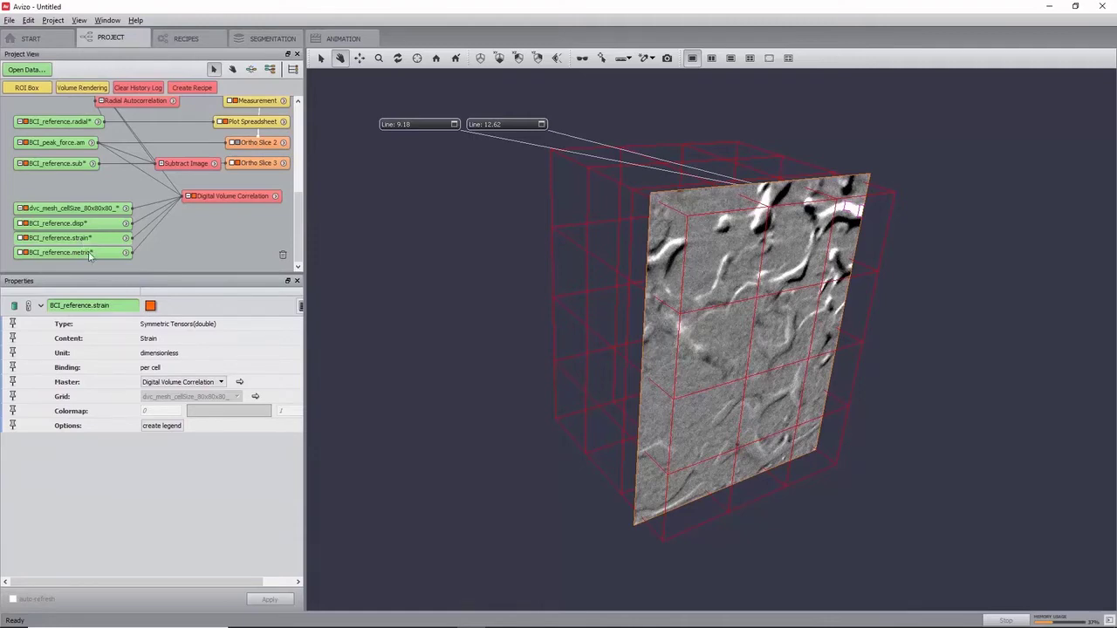
{"action": "left_click", "coordinate": [96, 268]}
{"action": "left_click", "coordinate": [97, 252]}
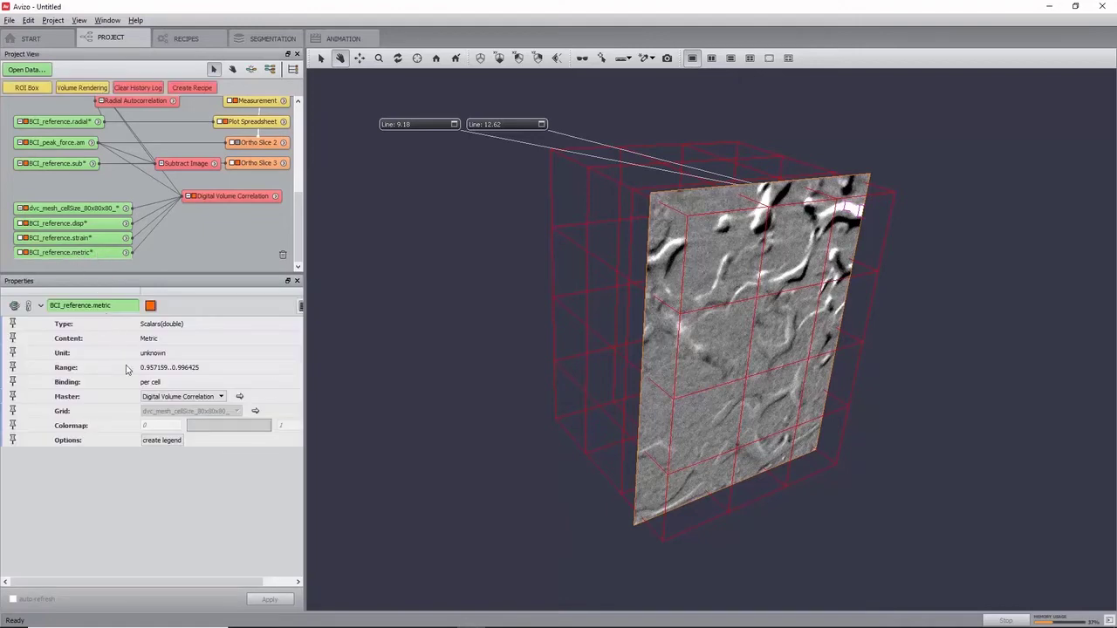
Compute a Histogram of BCI_reference.metric (mean 0.987865, deviation 0.00774869).
{"action": "right_click", "coordinate": [95, 254]}
{"action": "type", "text": "histgo"}
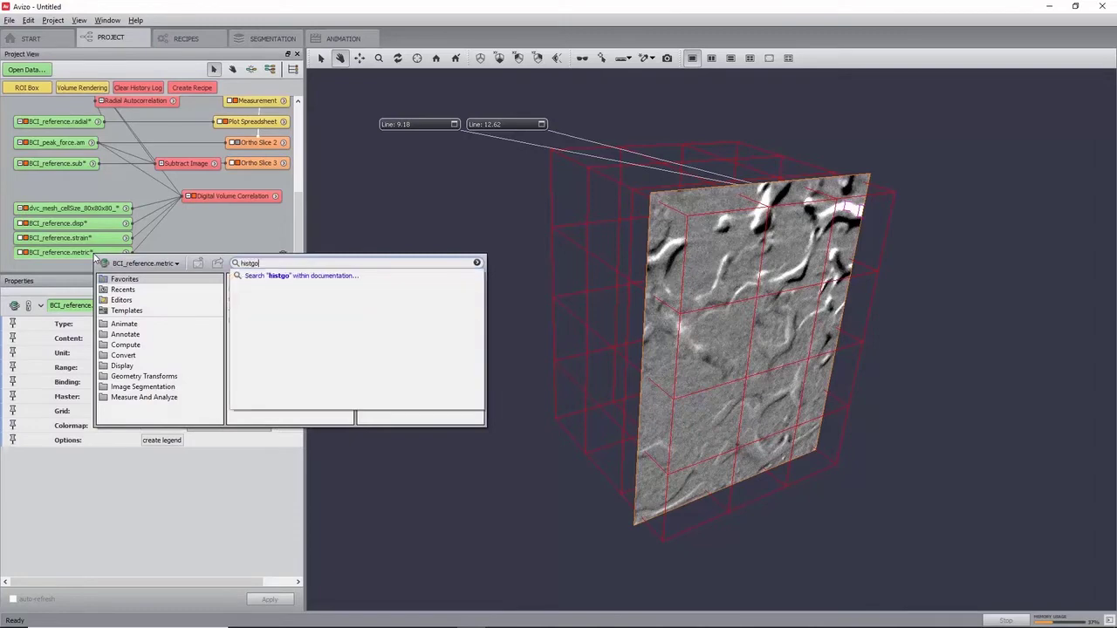
{"action": "key", "text": "BackSpace"}
{"action": "key", "text": "BackSpace"}
{"action": "type", "text": "o"}
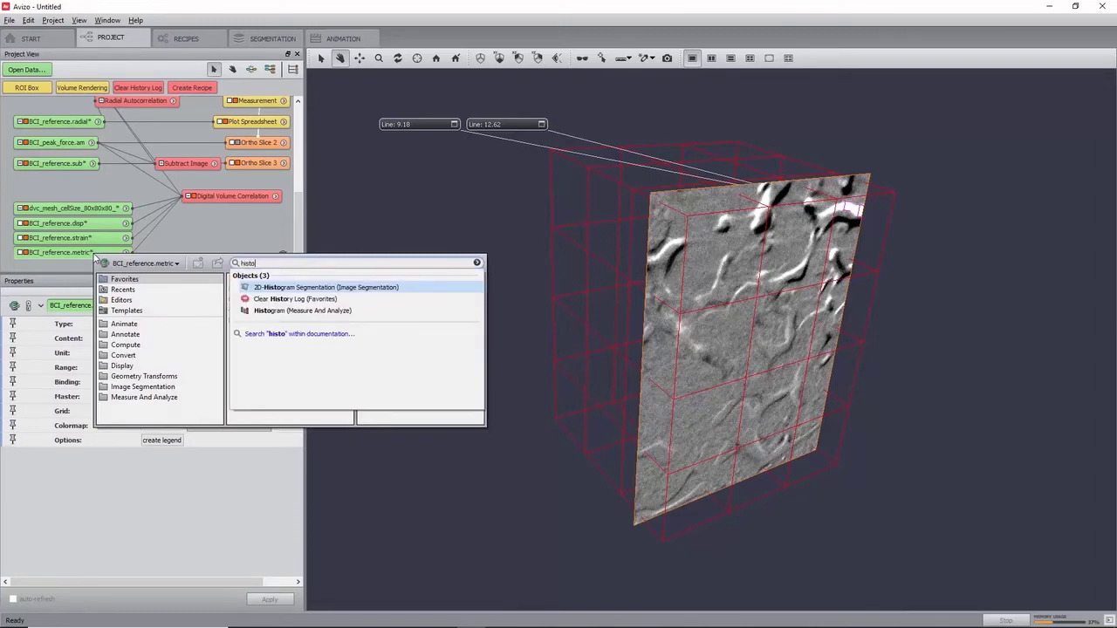
{"action": "left_click", "coordinate": [302, 311]}
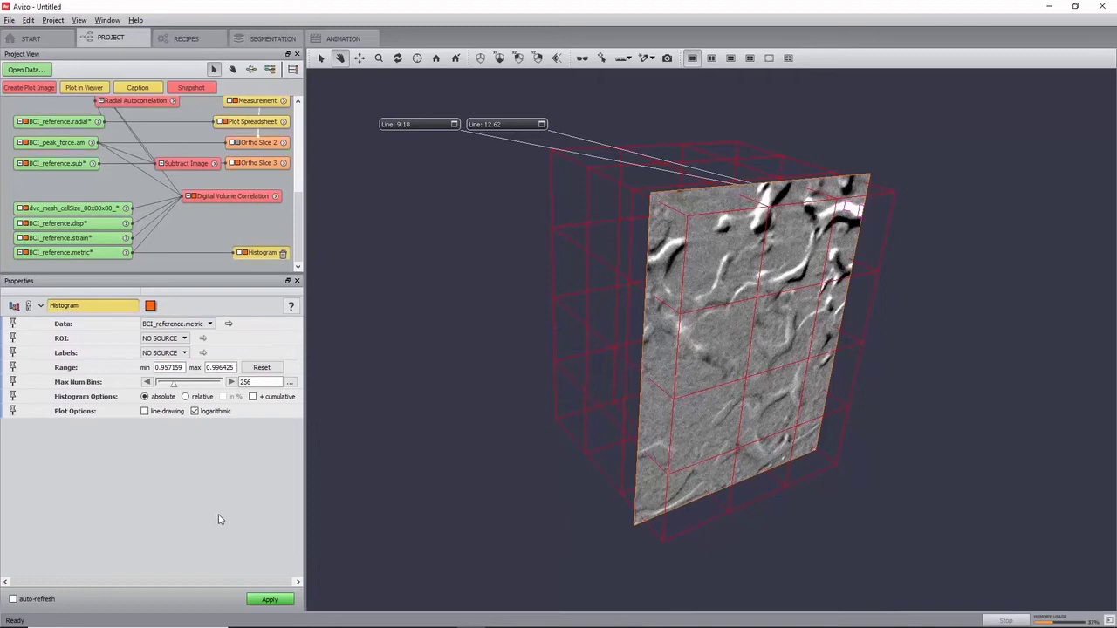
{"action": "left_click", "coordinate": [274, 600]}
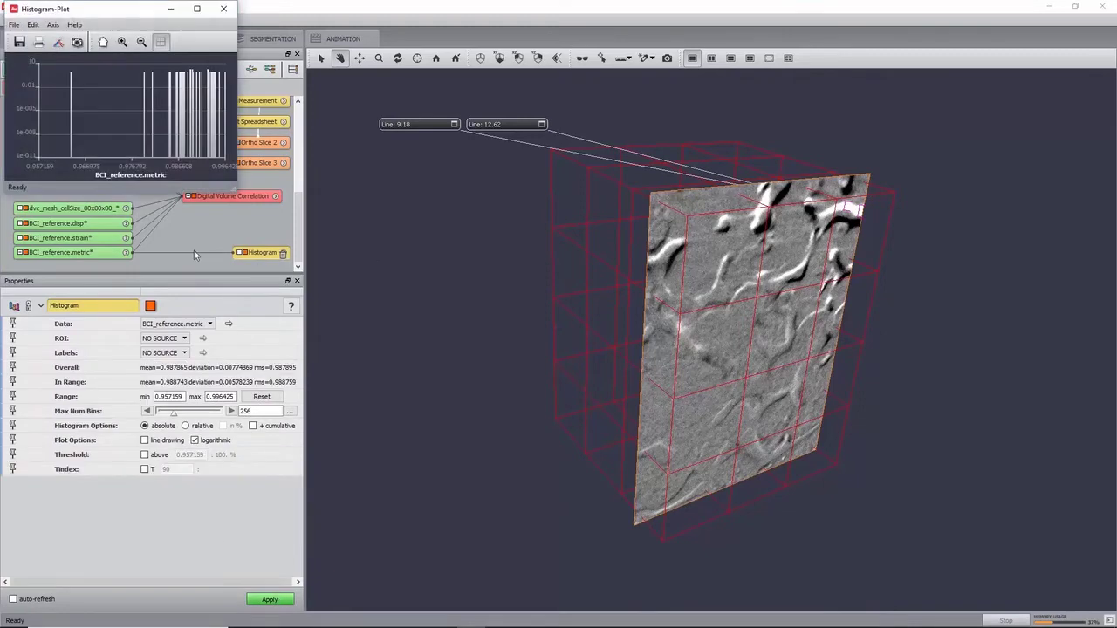
Enlarge the Histogram-Plot window to inspect it, then close it.
{"action": "left_click_drag", "start_coordinate": [100, 12], "coordinate": [550, 102]}
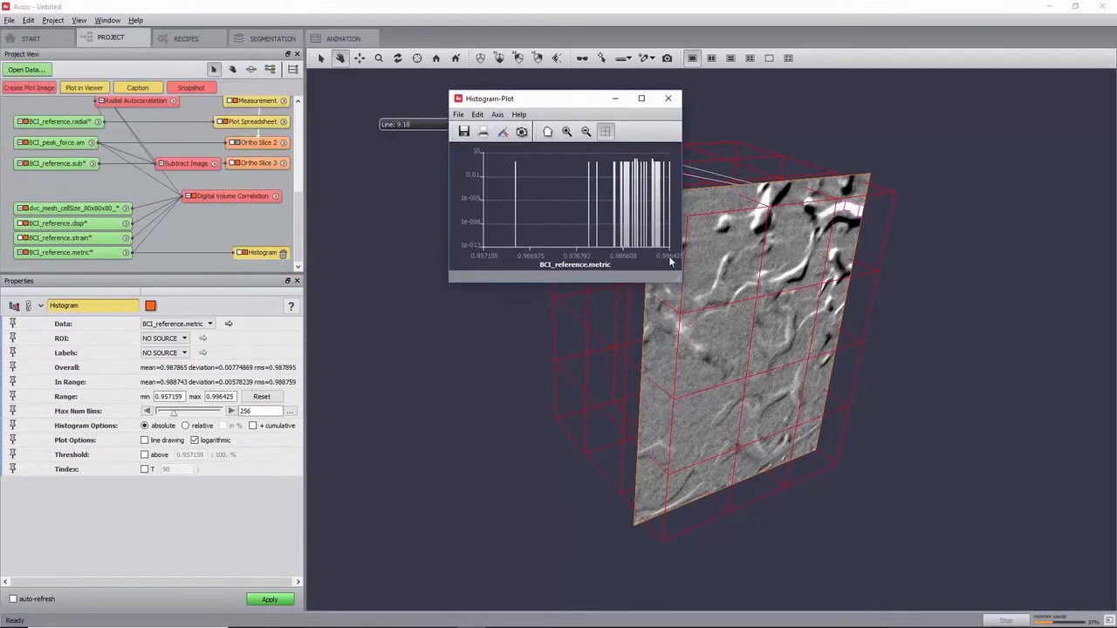
{"action": "left_click_drag", "start_coordinate": [680, 279], "coordinate": [995, 482]}
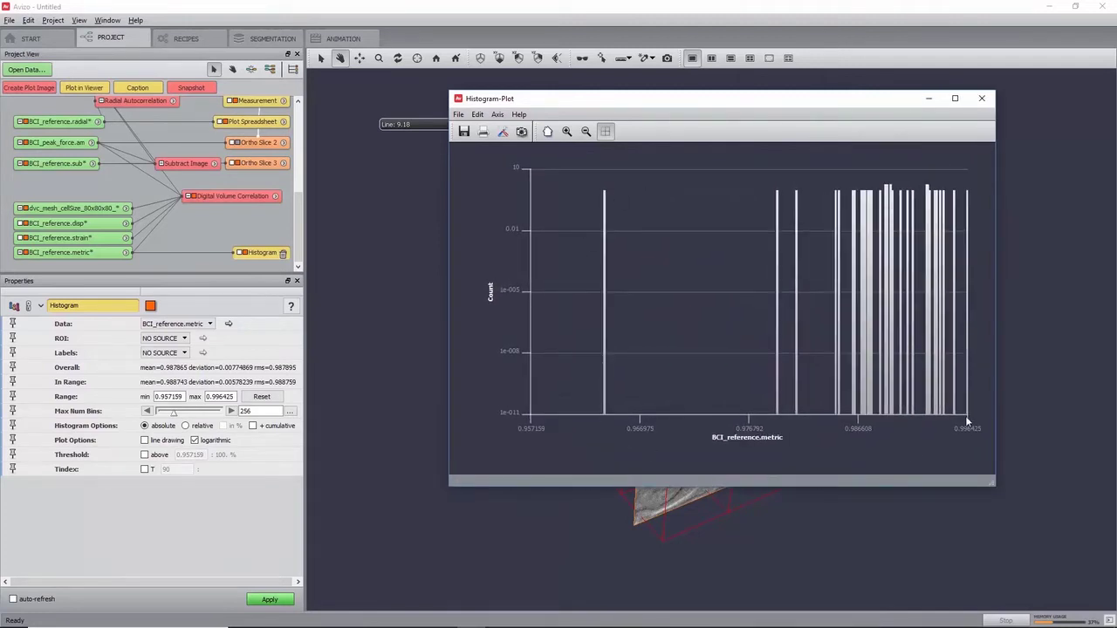
{"action": "left_click", "coordinate": [982, 101]}
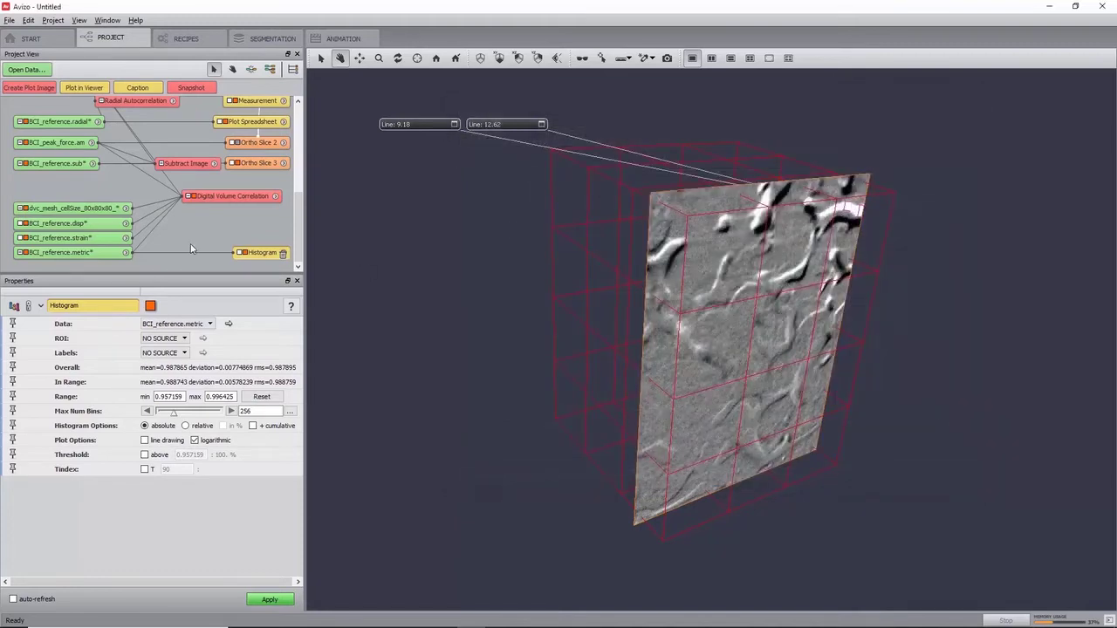
Add a Vector Field display to BCI_reference.disp coloured by Data Mapping.
{"action": "left_click", "coordinate": [74, 224]}
{"action": "right_click", "coordinate": [74, 223]}
{"action": "type", "text": "vec"}
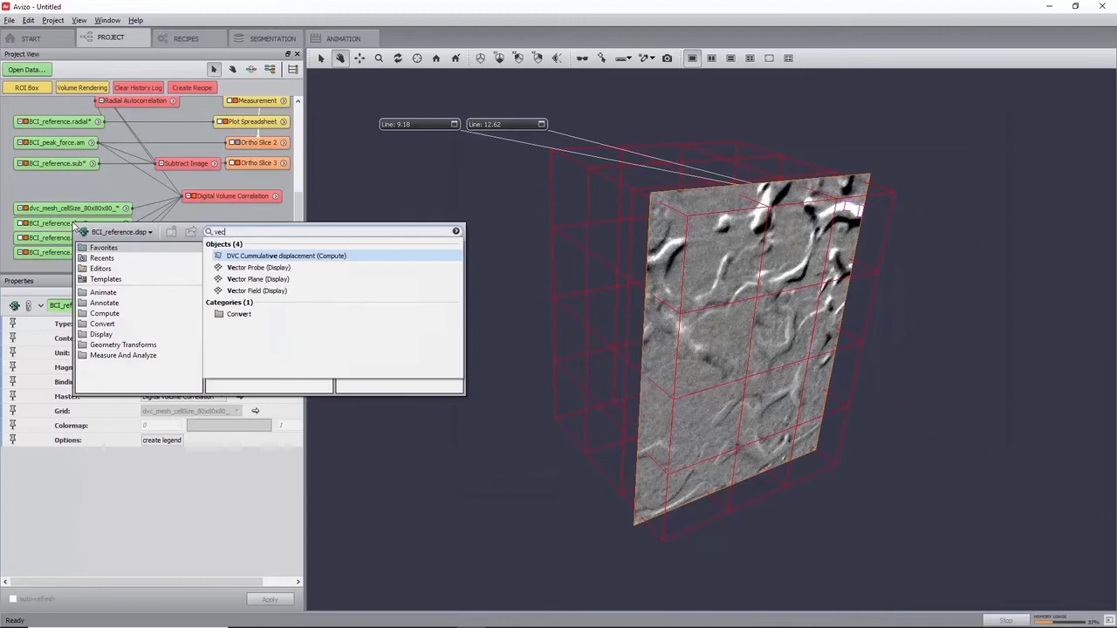
{"action": "type", "text": "tor"}
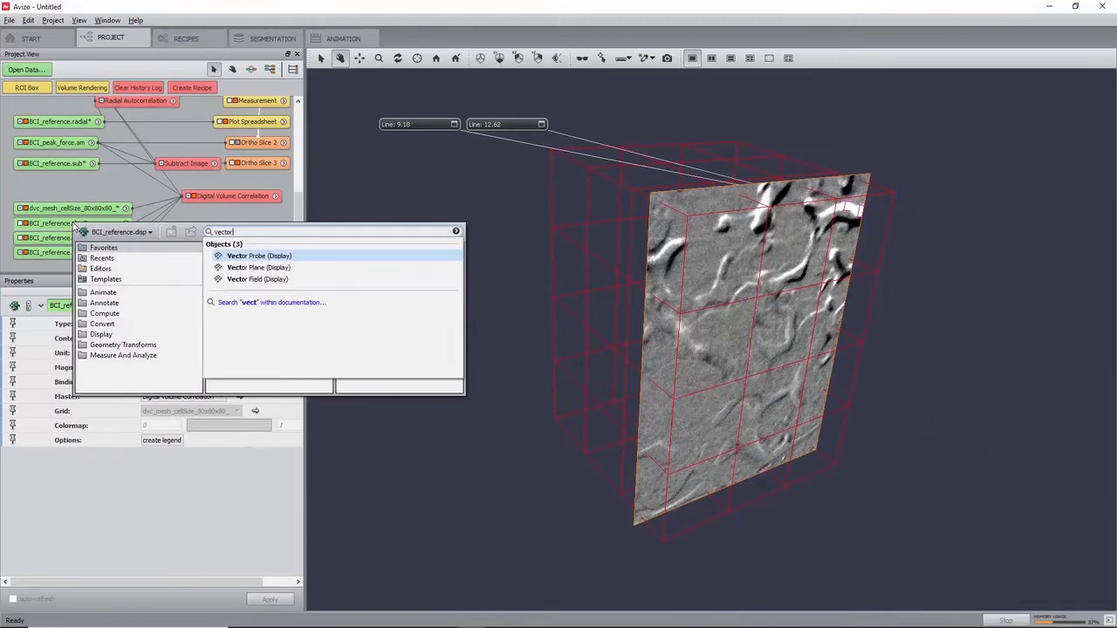
{"action": "left_click", "coordinate": [275, 279]}
{"action": "left_click", "coordinate": [175, 397]}
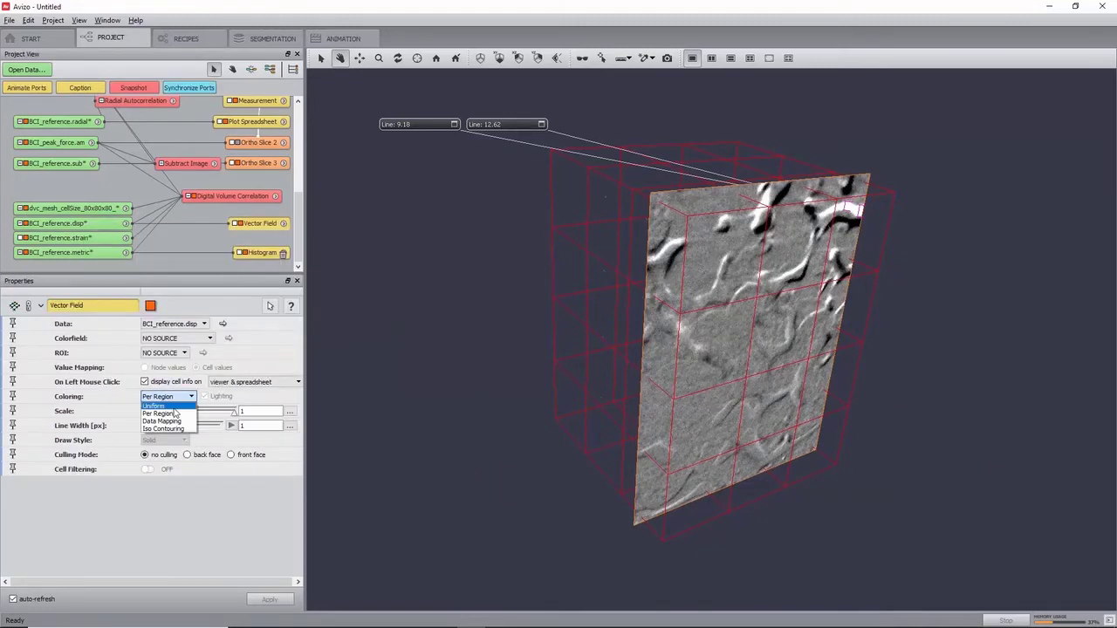
{"action": "left_click", "coordinate": [175, 422]}
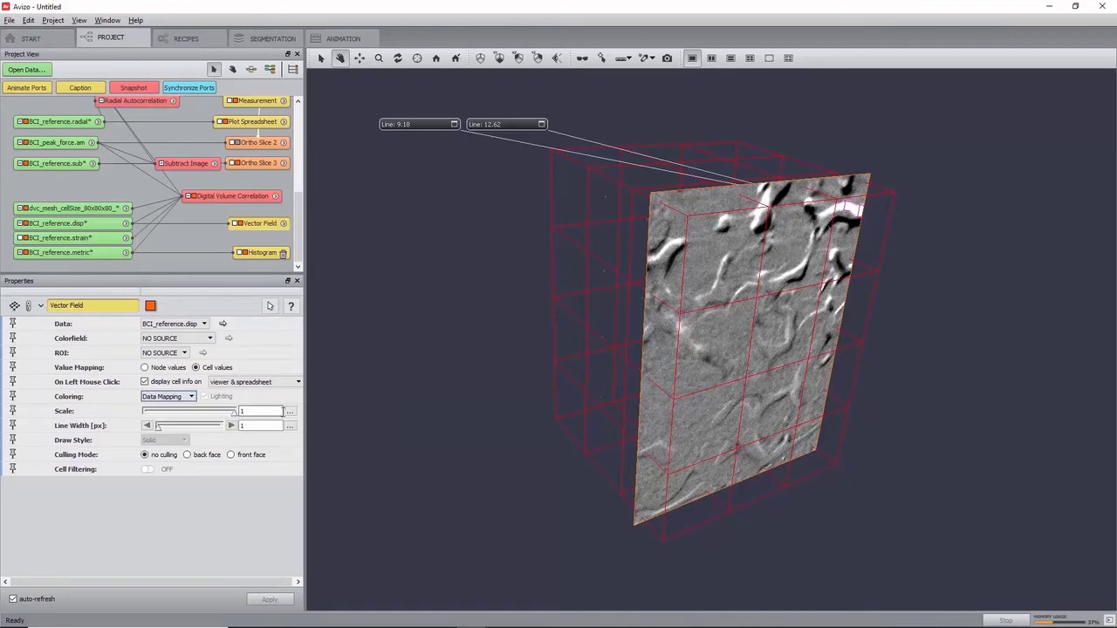
Extend the vector Scale range to 0–10 and set the arrow scale to 10.
{"action": "left_click", "coordinate": [290, 412]}
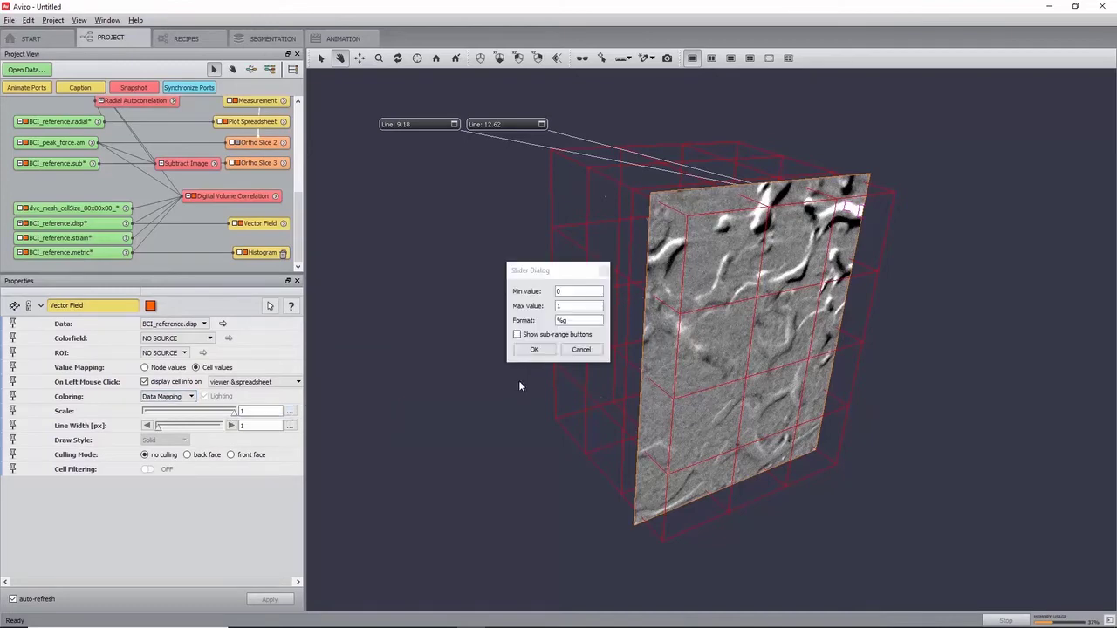
{"action": "left_click", "coordinate": [569, 306]}
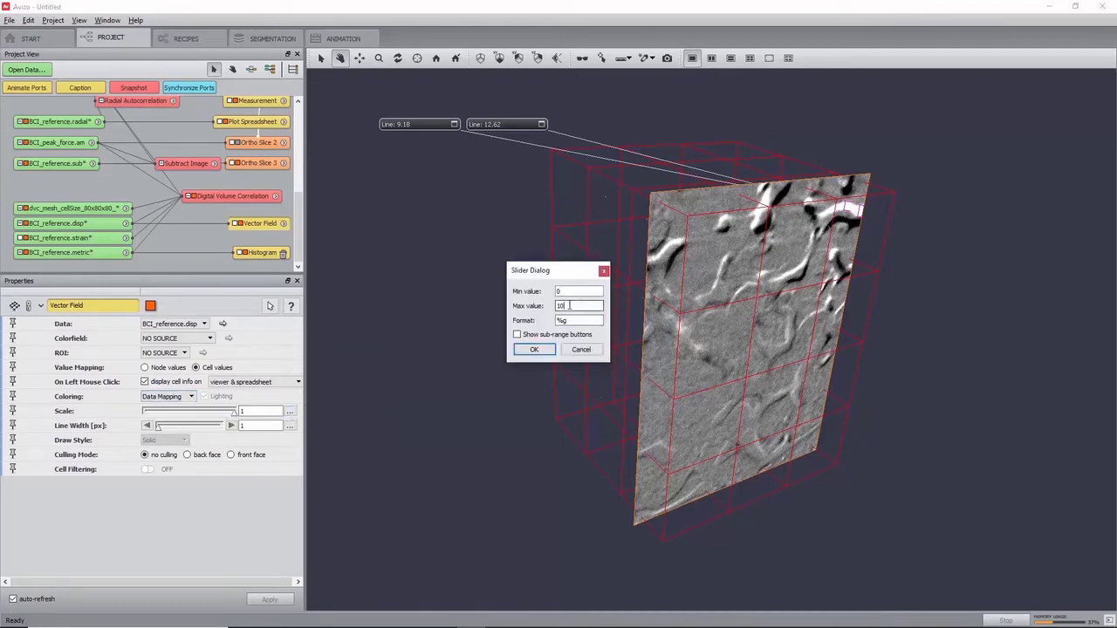
{"action": "left_click", "coordinate": [529, 348]}
{"action": "left_click_drag", "start_coordinate": [155, 416], "coordinate": [262, 412]}
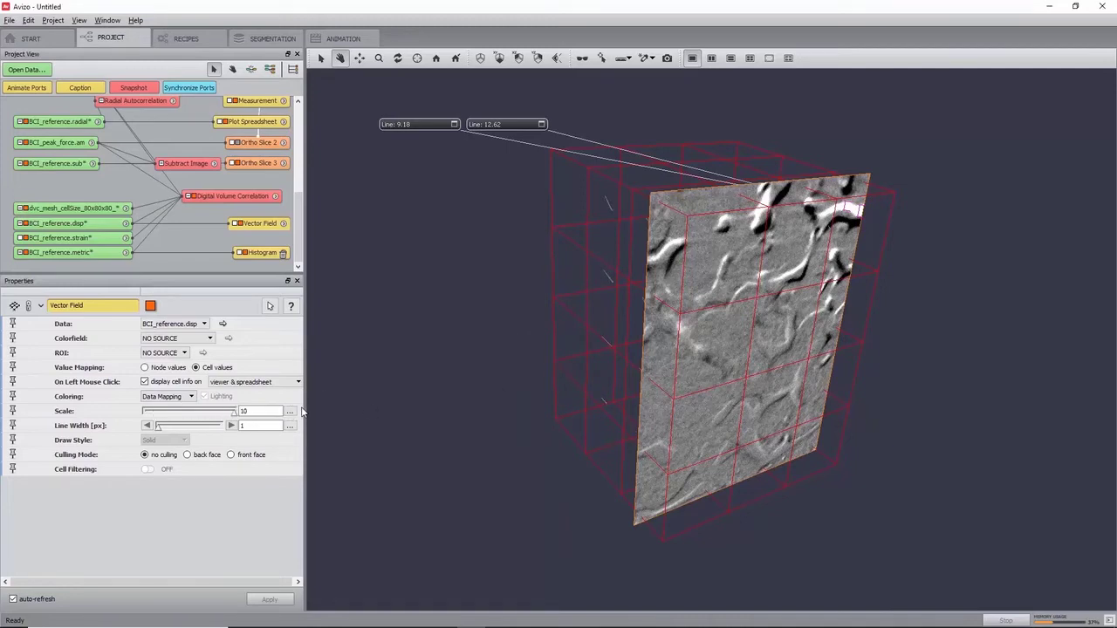
{"action": "left_click_drag", "start_coordinate": [677, 396], "coordinate": [666, 352]}
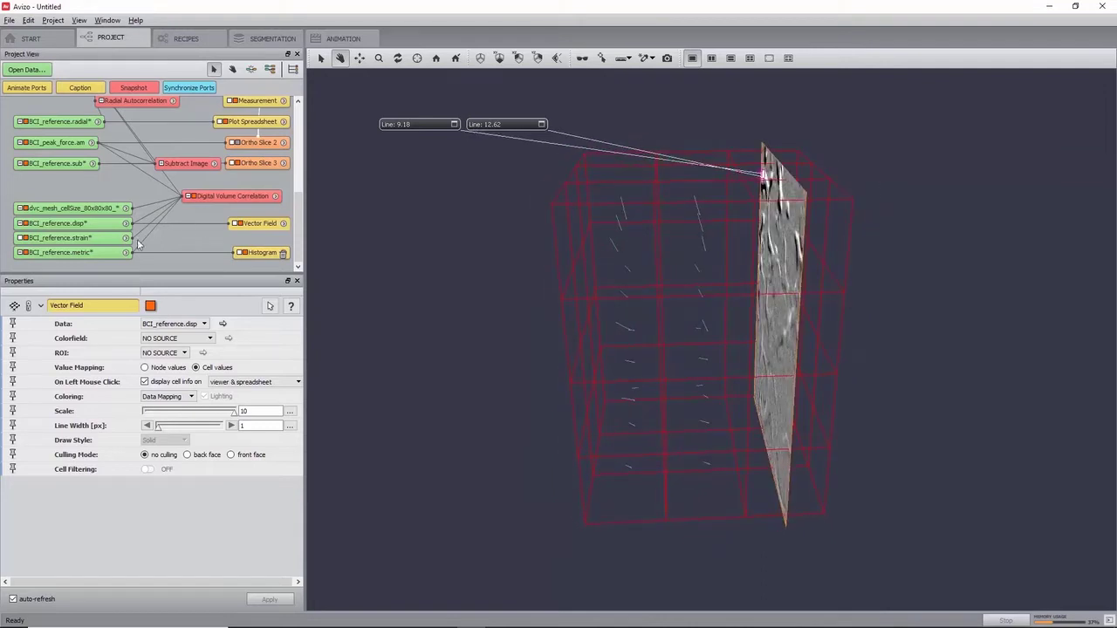
Compute the magnitude field of the BCI_reference.disp displacement result.
{"action": "left_click", "coordinate": [93, 225]}
{"action": "right_click", "coordinate": [90, 225]}
{"action": "type", "text": "magnitu"}
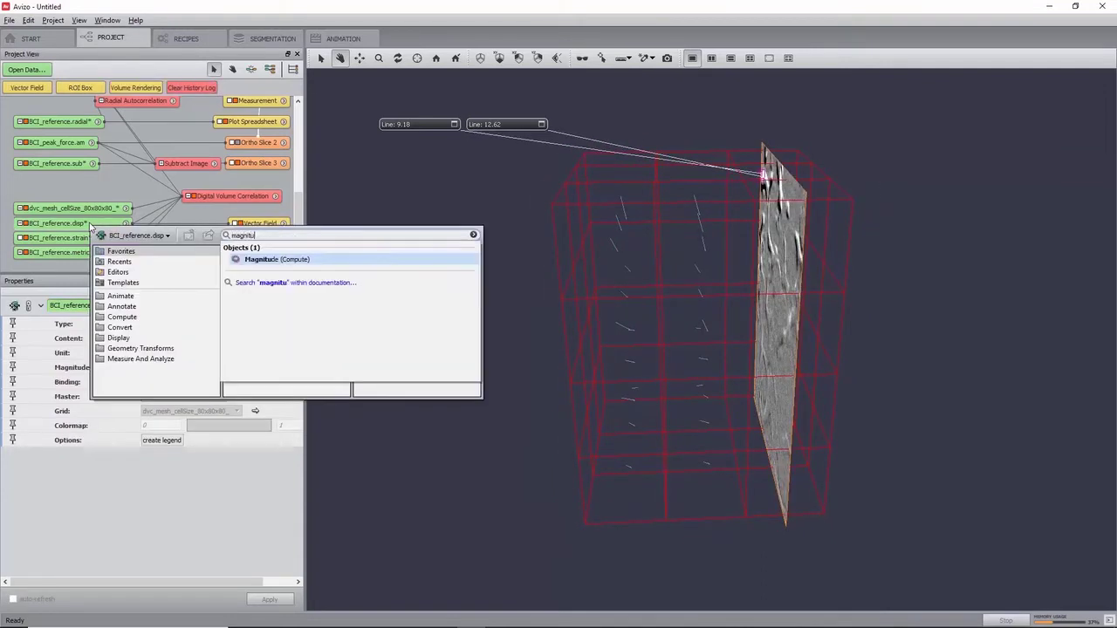
{"action": "left_click", "coordinate": [253, 262]}
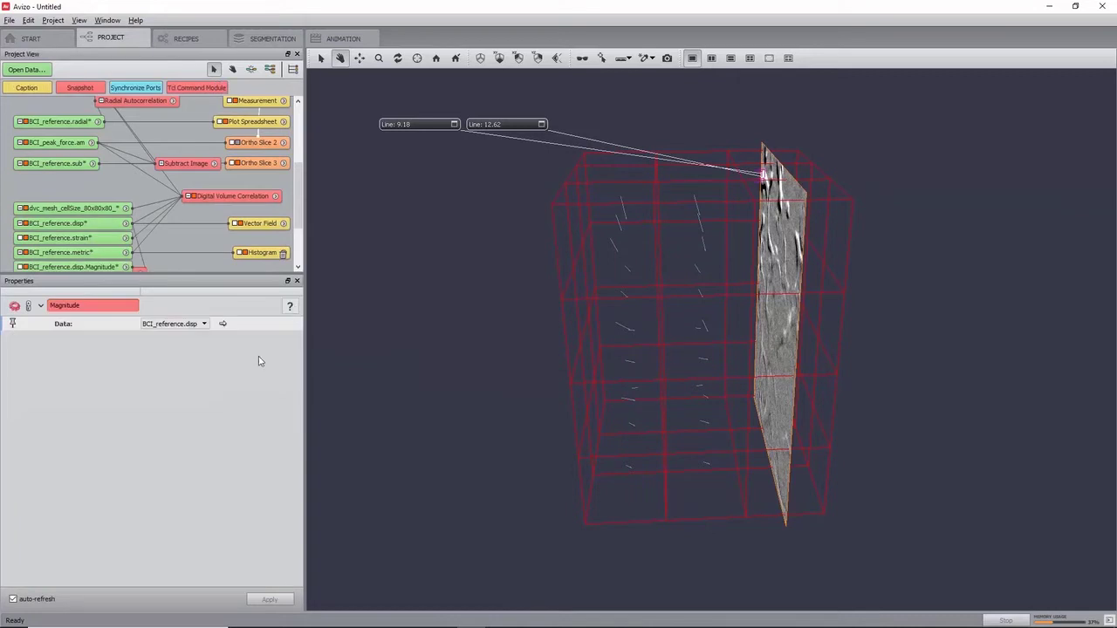
Colour the Vector Field arrows by BCI_reference.disp.Magnitude.
{"action": "left_click", "coordinate": [262, 253]}
{"action": "left_click", "coordinate": [263, 225]}
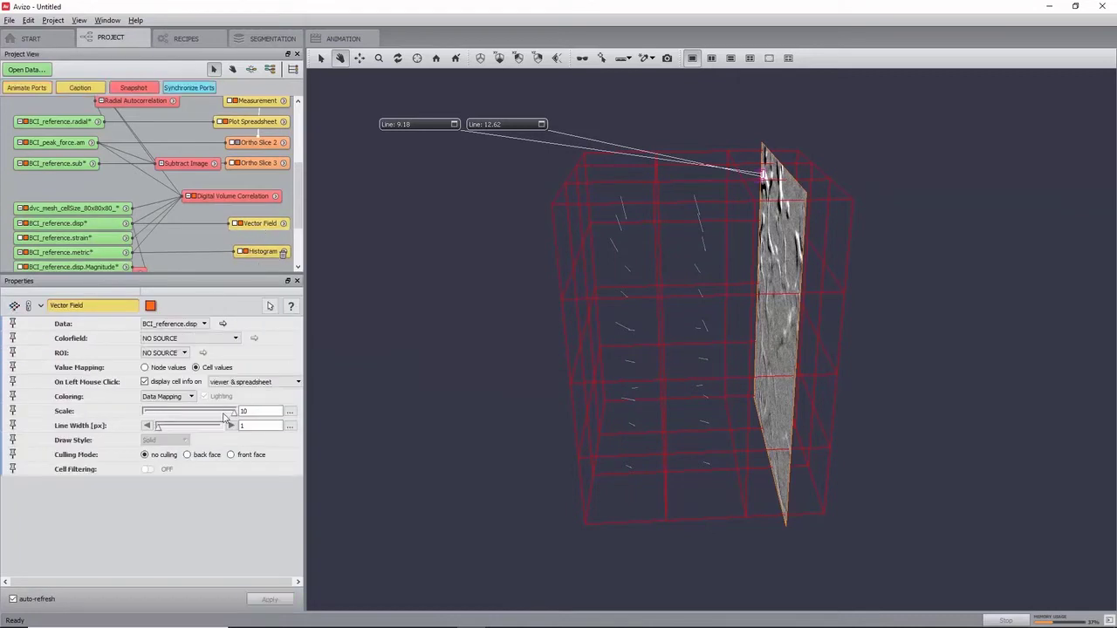
{"action": "left_click", "coordinate": [186, 338]}
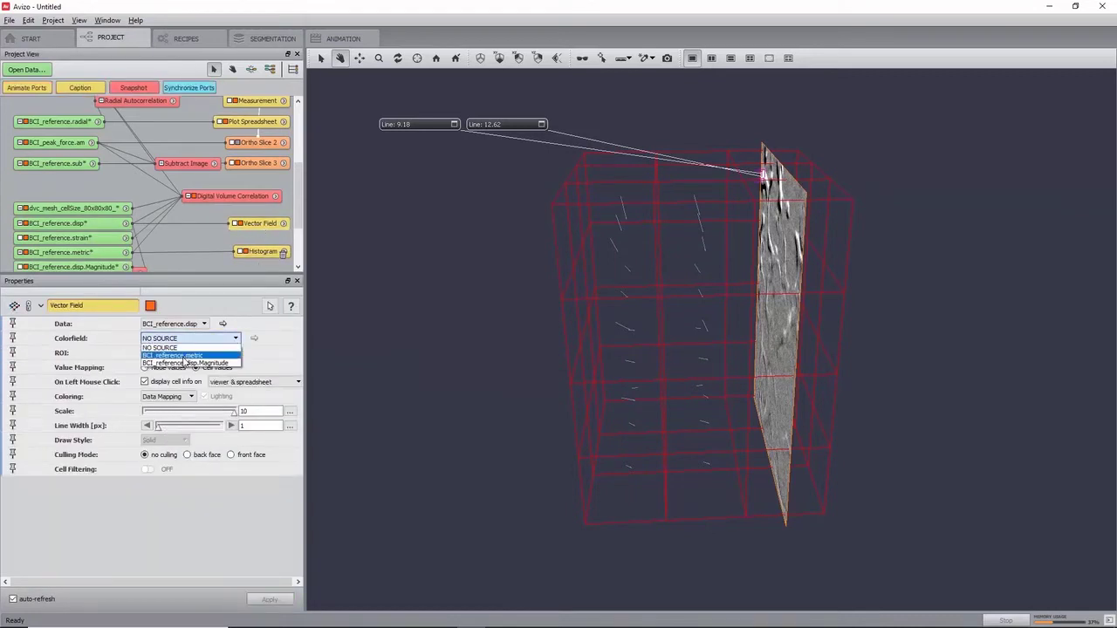
{"action": "left_click", "coordinate": [185, 349]}
{"action": "scroll", "coordinate": [157, 264], "scroll_direction": "down", "scroll_amount": 1}
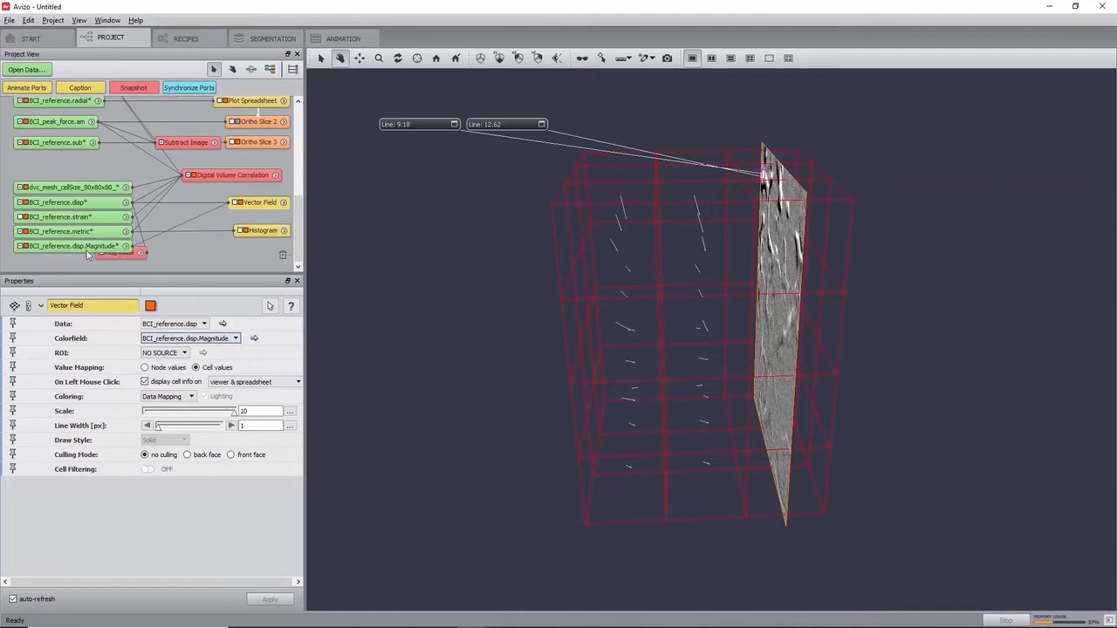
Apply the physics.icol colormap to the magnitude, then select BCI_reference.metric.
{"action": "left_click", "coordinate": [89, 251]}
{"action": "left_click", "coordinate": [288, 584]}
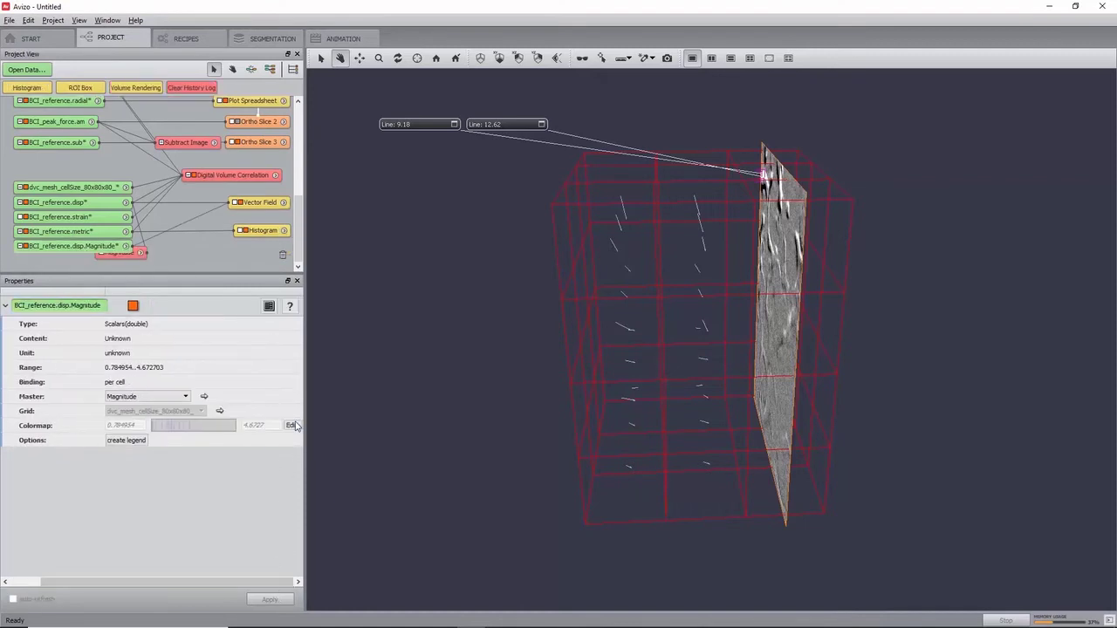
{"action": "right_click", "coordinate": [285, 420]}
{"action": "left_click", "coordinate": [309, 494]}
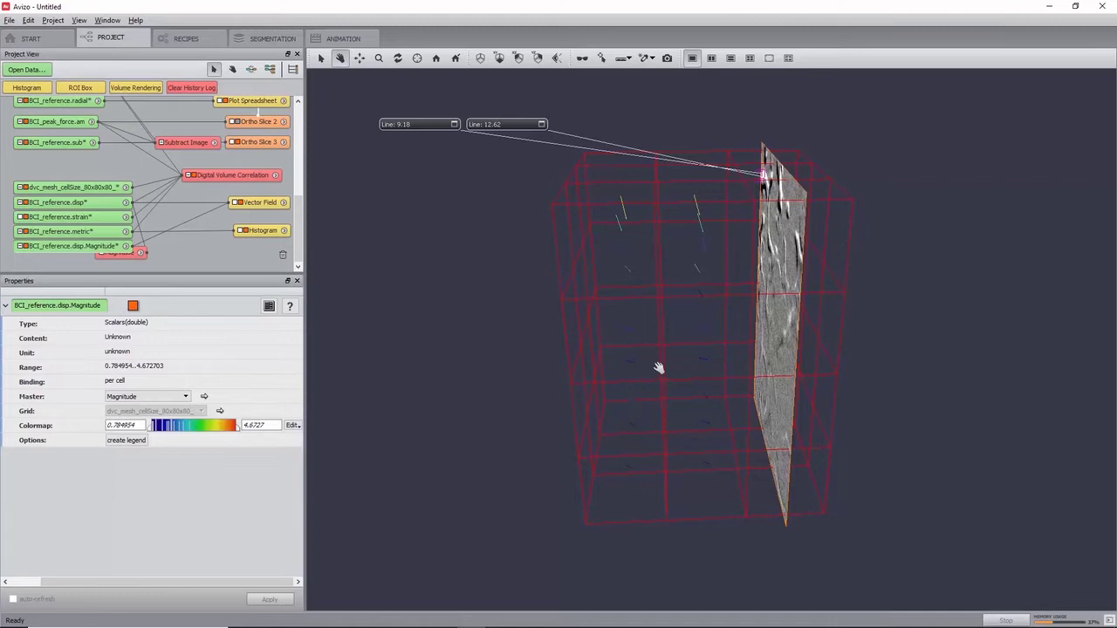
{"action": "left_click_drag", "start_coordinate": [733, 407], "coordinate": [648, 392]}
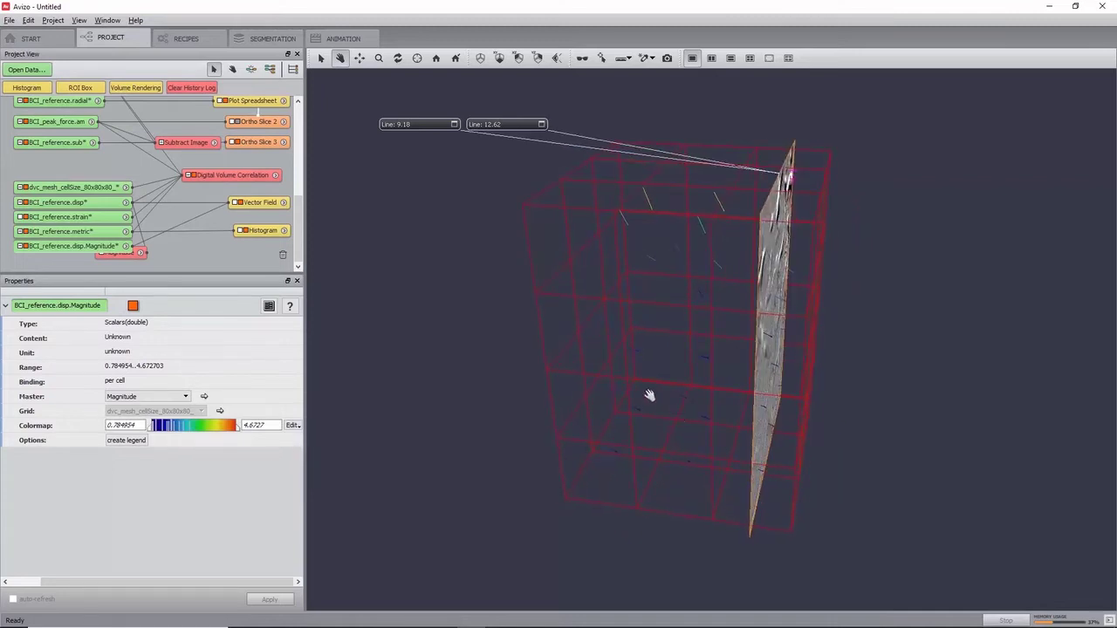
{"action": "left_click", "coordinate": [66, 230]}
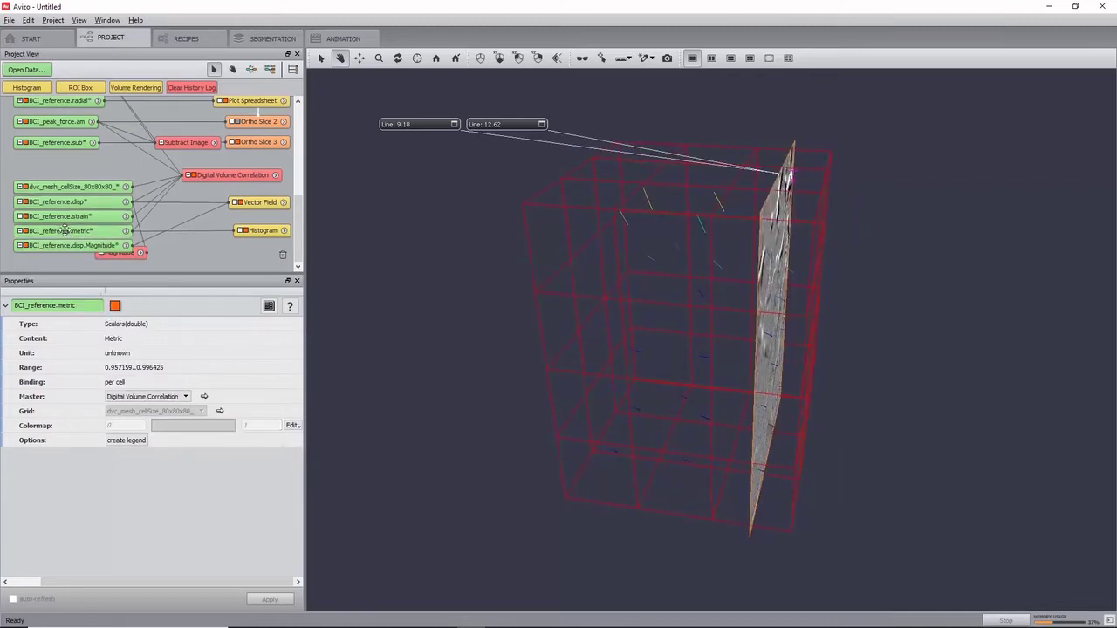
Create a Grid View of BCI_reference.metric drawn in Solid Outline style.
{"action": "right_click", "coordinate": [66, 230]}
{"action": "left_click", "coordinate": [288, 288]}
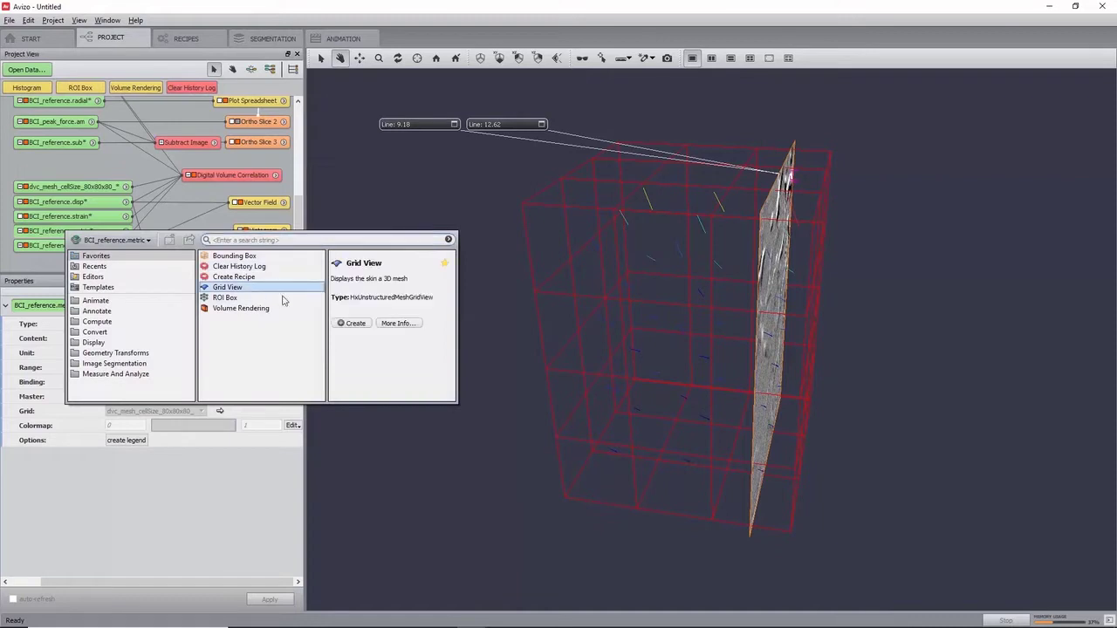
{"action": "left_click", "coordinate": [352, 323]}
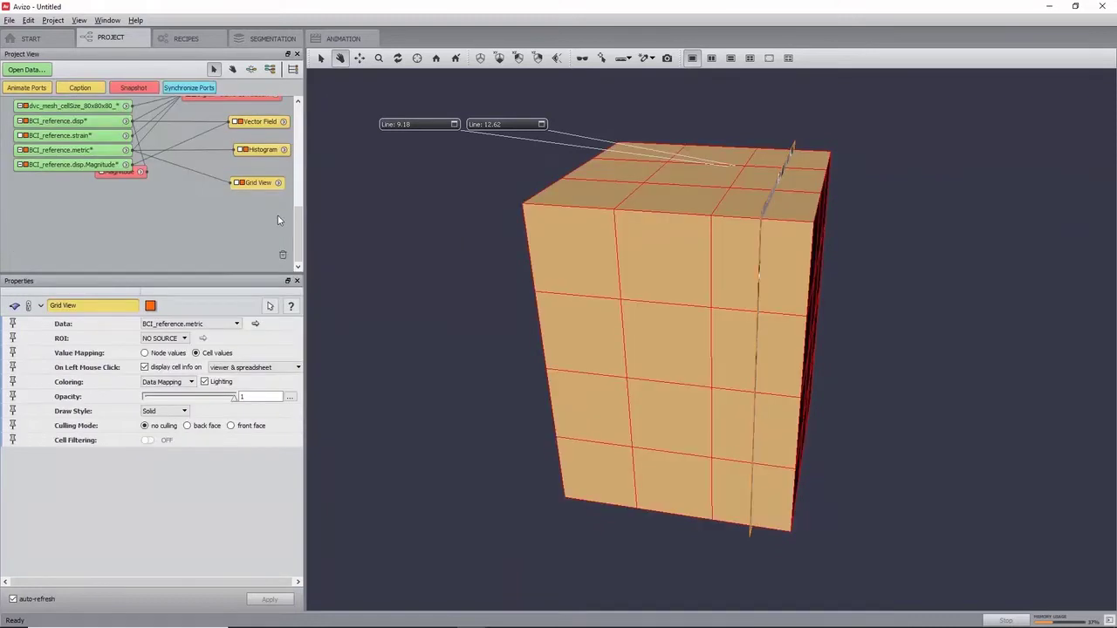
{"action": "left_click", "coordinate": [183, 412]}
{"action": "left_click", "coordinate": [164, 424]}
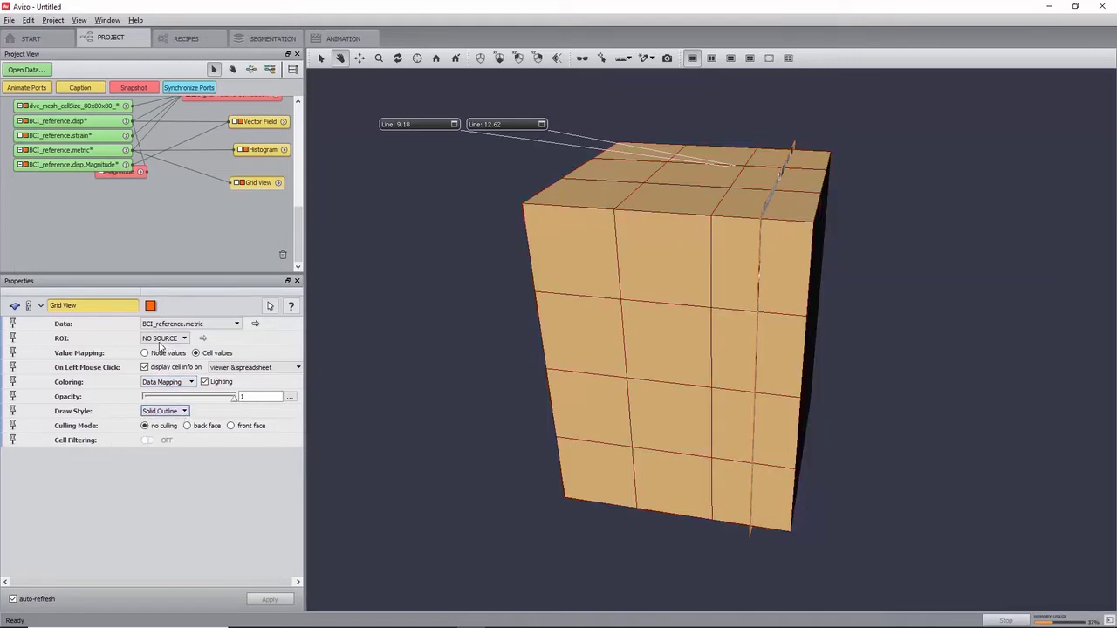
Set the grid view opacity to 0.5 and reselect the metric data.
{"action": "left_click", "coordinate": [205, 354]}
{"action": "left_click", "coordinate": [253, 397]}
{"action": "type", "text": "0.5"}
{"action": "key", "text": "Return"}
{"action": "left_click_drag", "start_coordinate": [708, 464], "coordinate": [664, 362]}
{"action": "left_click", "coordinate": [99, 152]}
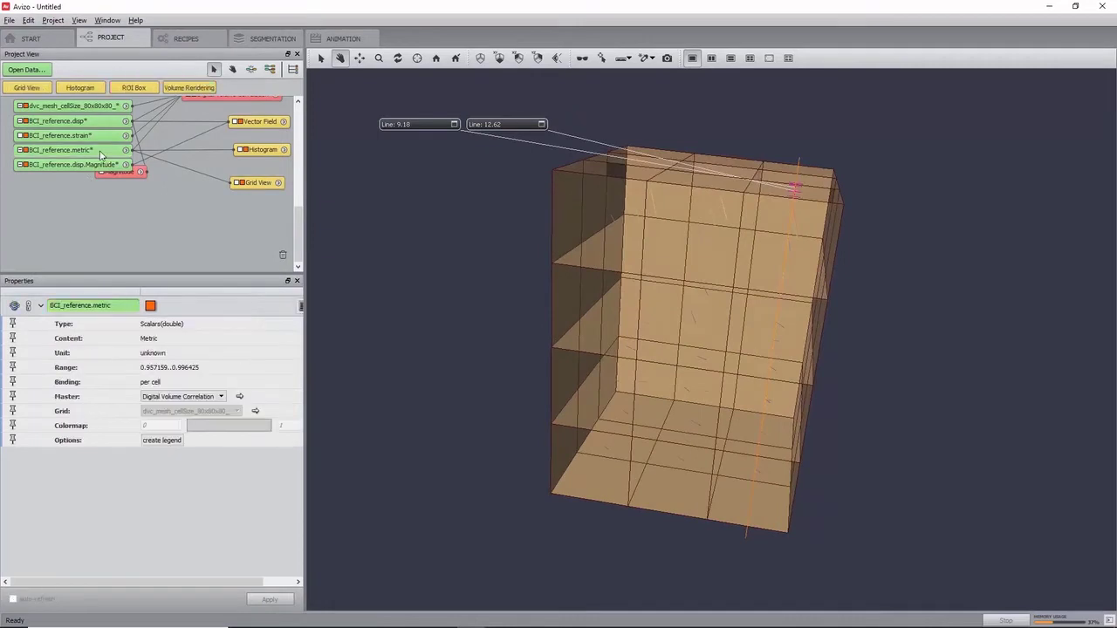
{"action": "left_click", "coordinate": [277, 579]}
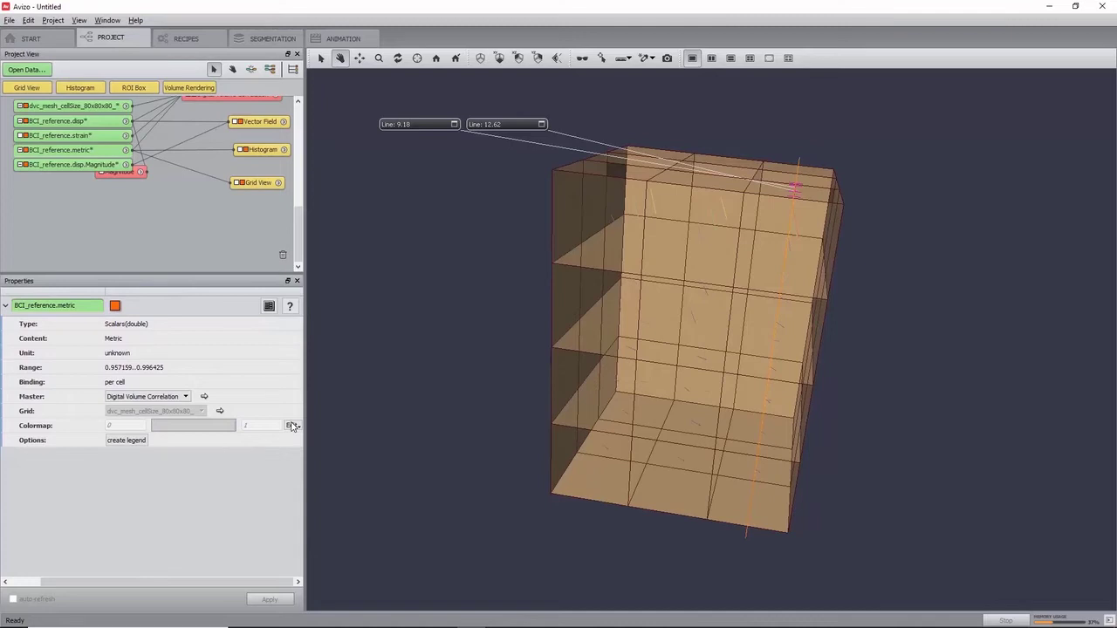
Apply physics.icol to the metric, with its range fitted to BCI_reference.metric.
{"action": "left_click", "coordinate": [292, 425]}
{"action": "left_click", "coordinate": [316, 492]}
{"action": "left_click", "coordinate": [292, 425]}
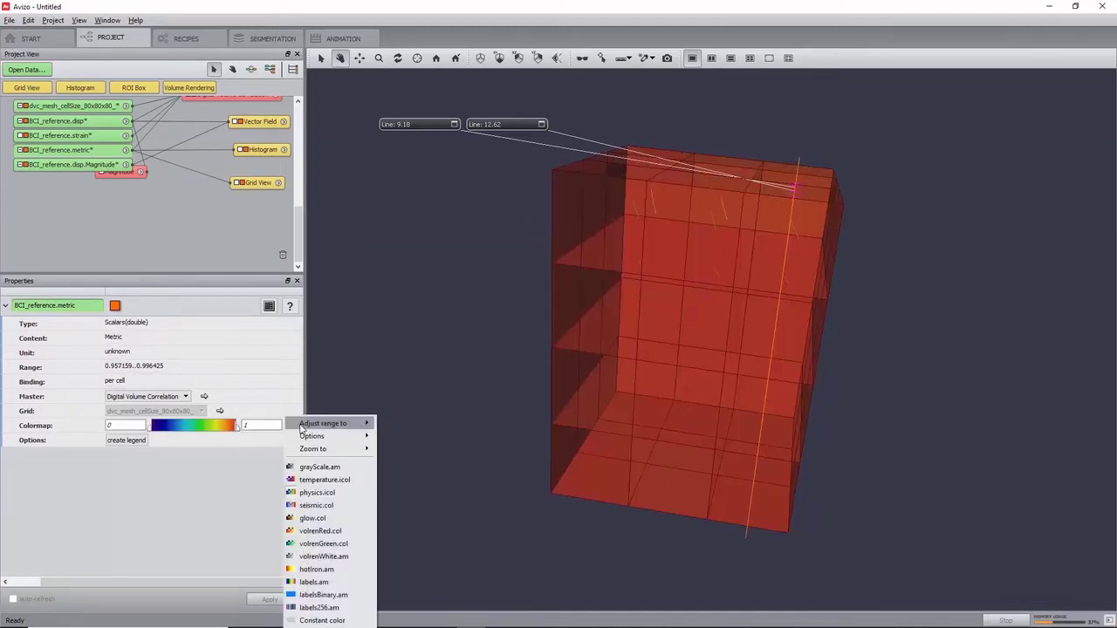
{"action": "mouse_move", "coordinate": [334, 426]}
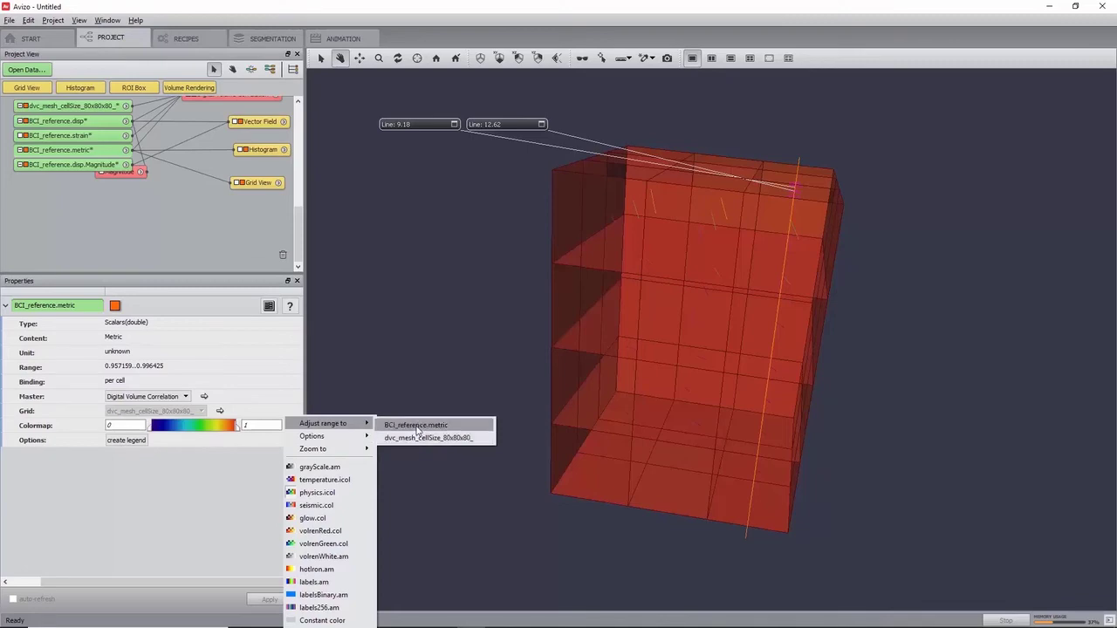
{"action": "left_click", "coordinate": [421, 424]}
{"action": "left_click_drag", "start_coordinate": [798, 336], "coordinate": [663, 375]}
Hide the Ortho Slice and the Measurement lines from the viewer.
{"action": "scroll", "coordinate": [227, 209], "scroll_direction": "up", "scroll_amount": 5}
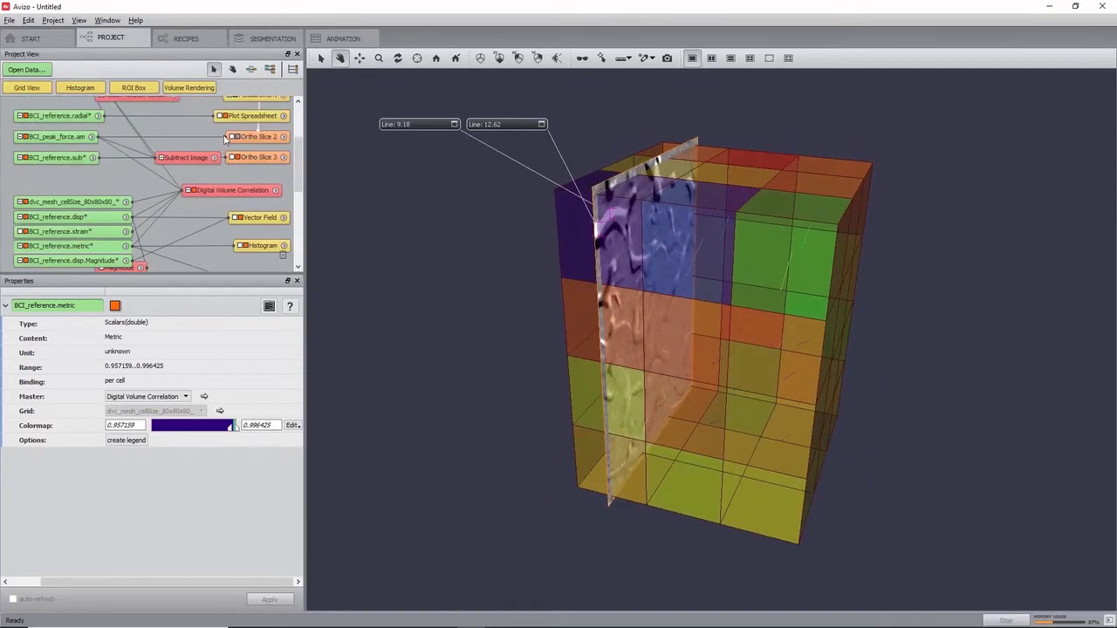
{"action": "left_click", "coordinate": [234, 158]}
{"action": "scroll", "coordinate": [243, 165], "scroll_direction": "up", "scroll_amount": 2}
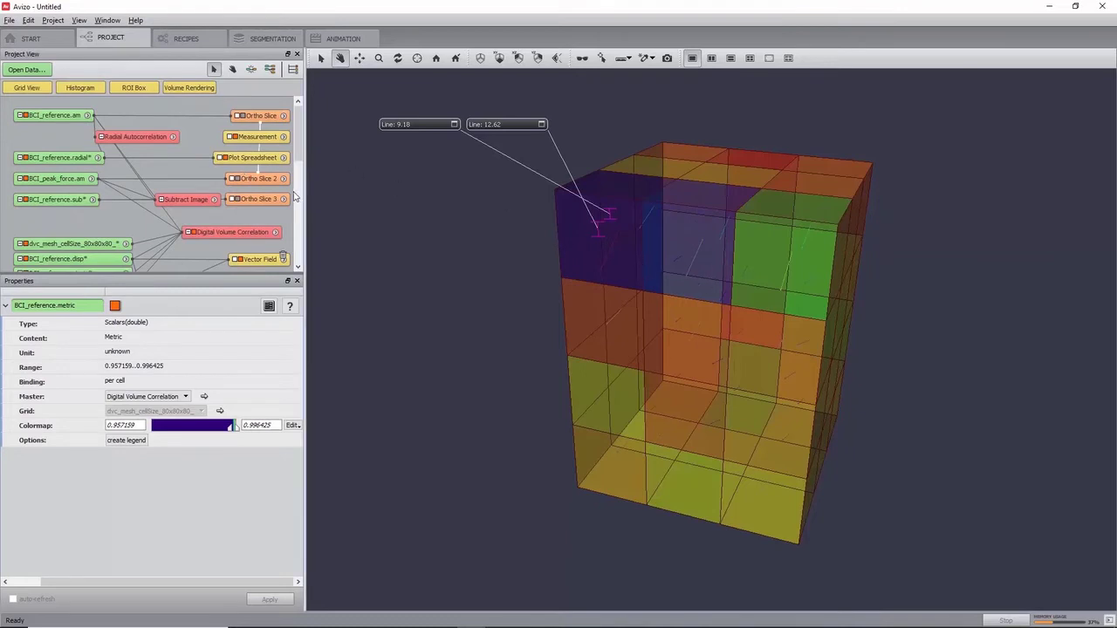
{"action": "left_click", "coordinate": [234, 137]}
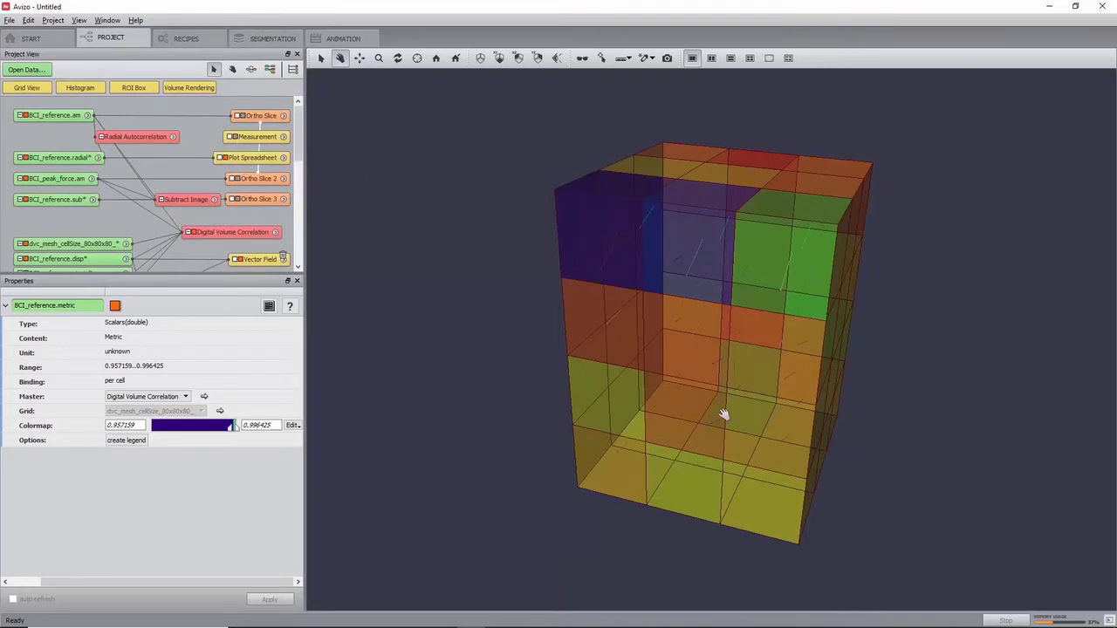
{"action": "left_click_drag", "start_coordinate": [723, 419], "coordinate": [535, 295]}
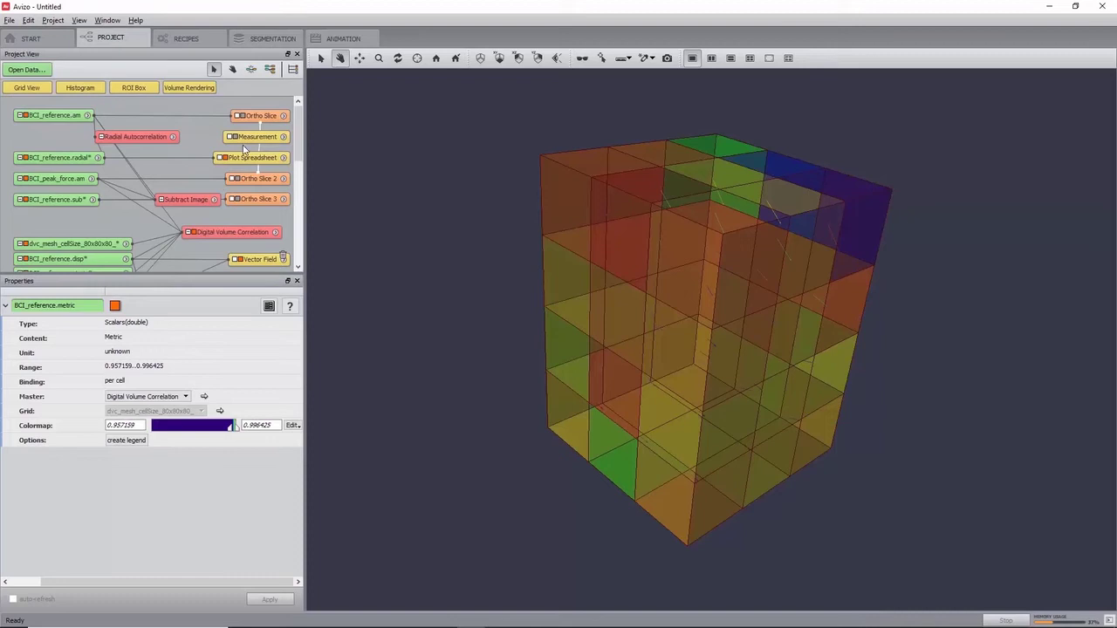
Hide everything except the Ortho Slice using Hide All From Viewer But This.
{"action": "left_click", "coordinate": [257, 115]}
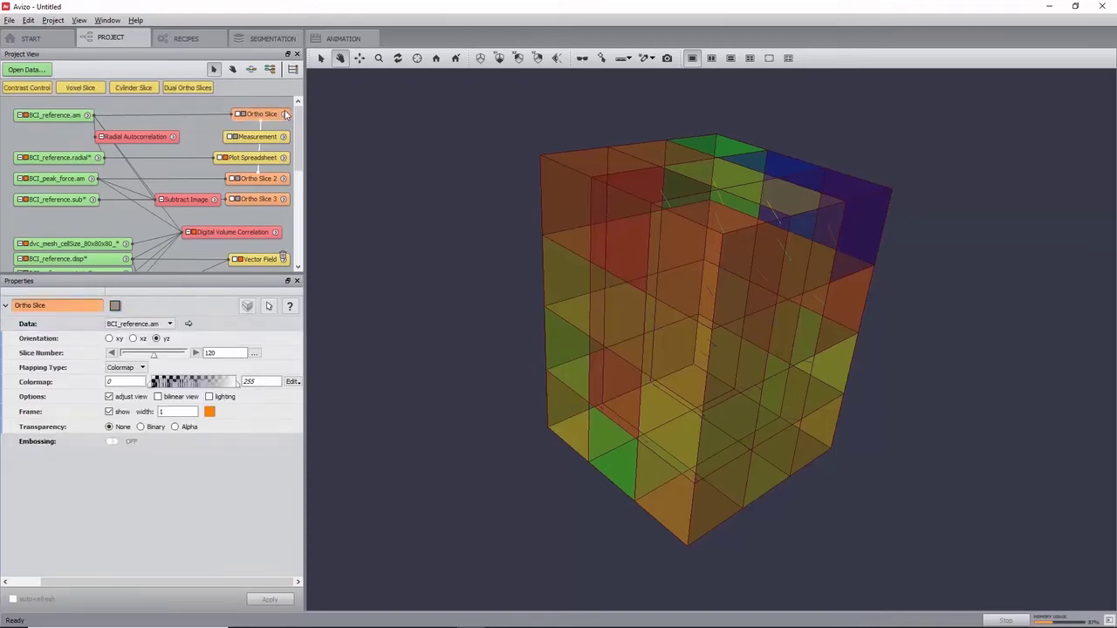
{"action": "right_click", "coordinate": [276, 119]}
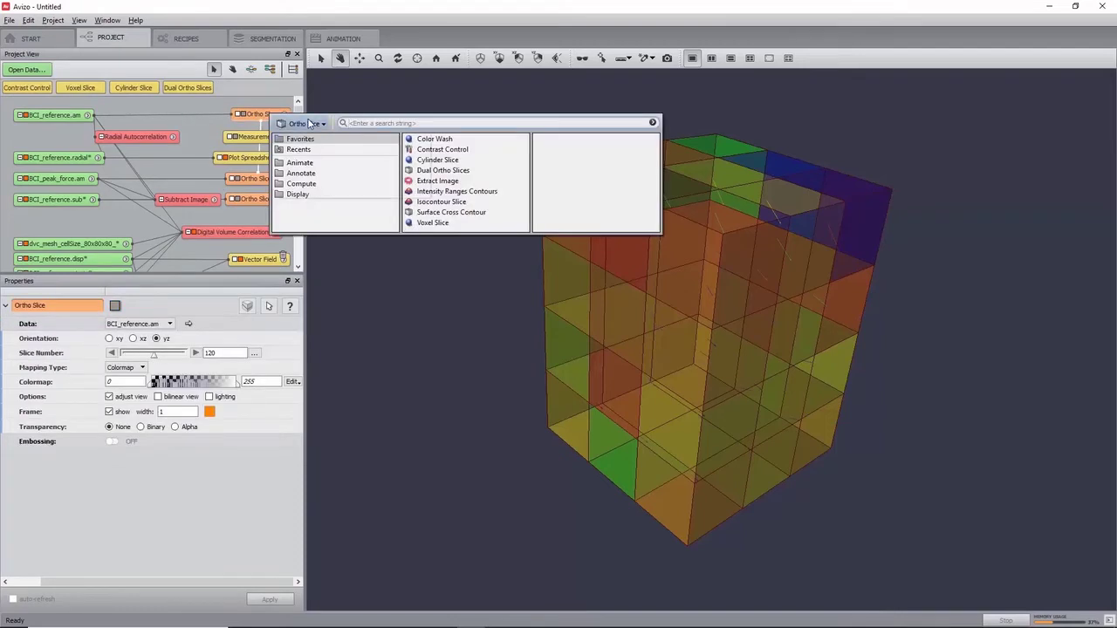
{"action": "left_click", "coordinate": [305, 123]}
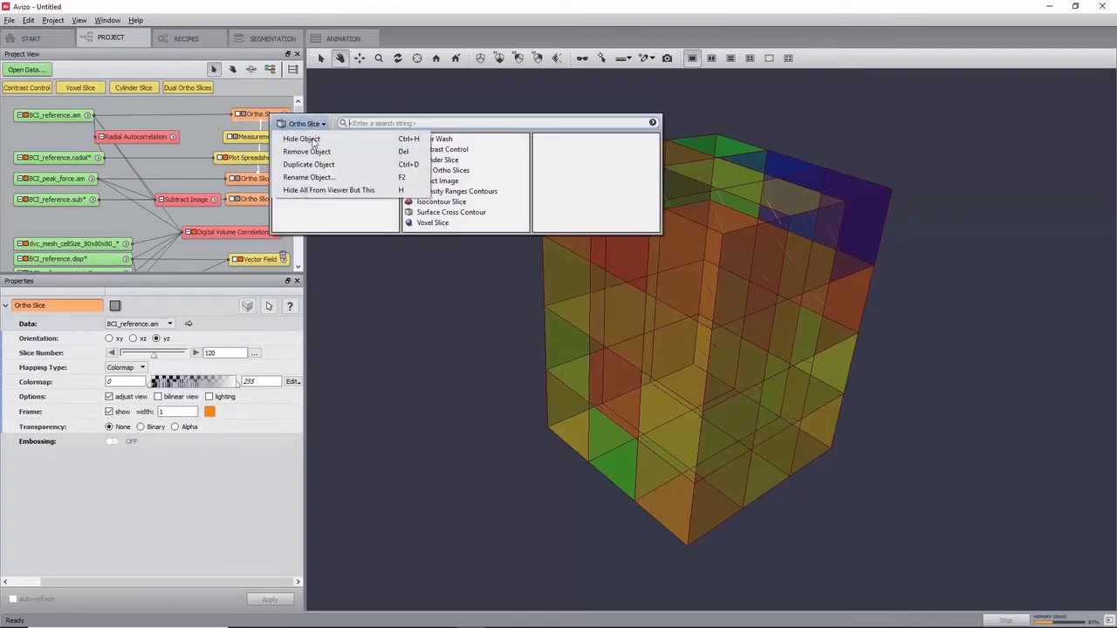
{"action": "left_click", "coordinate": [318, 191]}
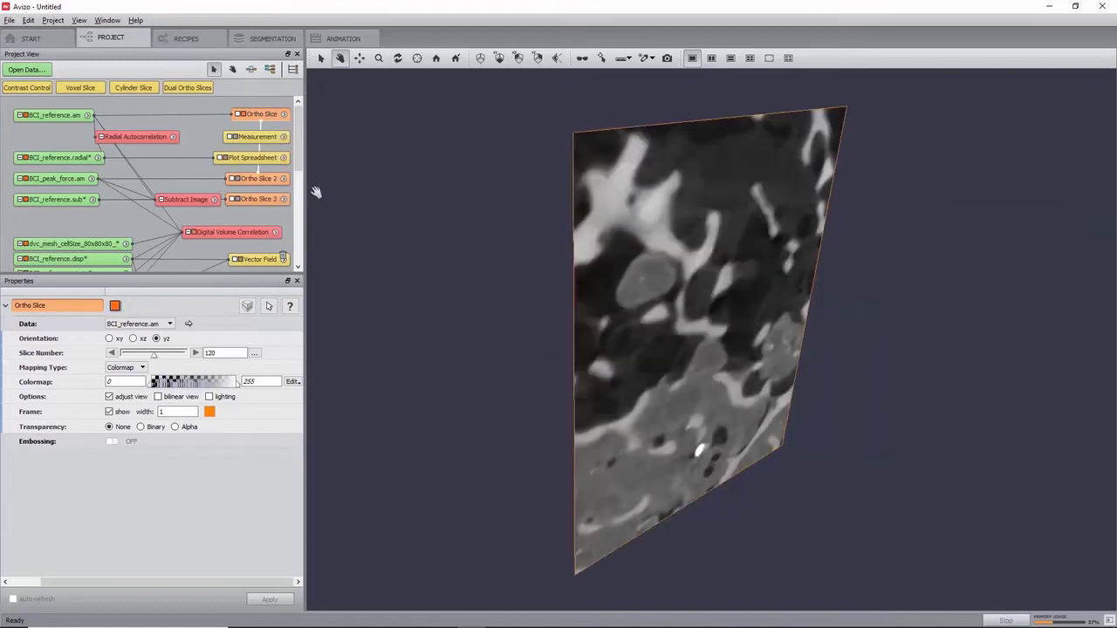
{"action": "scroll", "coordinate": [247, 210], "scroll_direction": "down", "scroll_amount": 2}
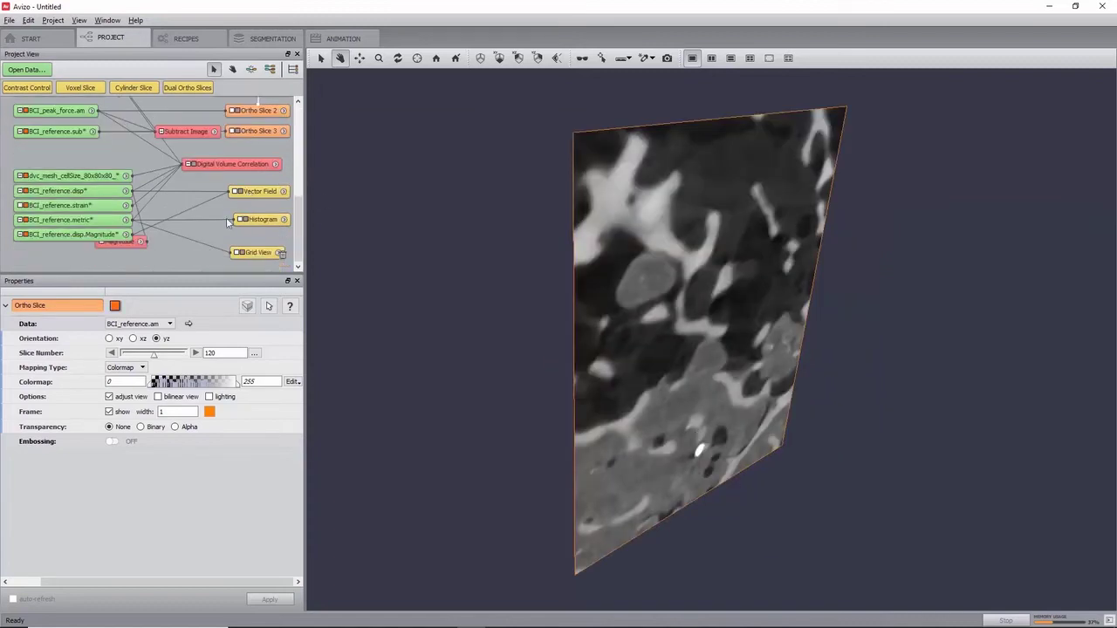
{"action": "scroll", "coordinate": [48, 142], "scroll_direction": "up", "scroll_amount": 3}
Add Digital Volume Correlation on BCI_reference.am with BCI_peak_force.am deformed, showing Mesh Generation.
{"action": "right_click", "coordinate": [55, 117]}
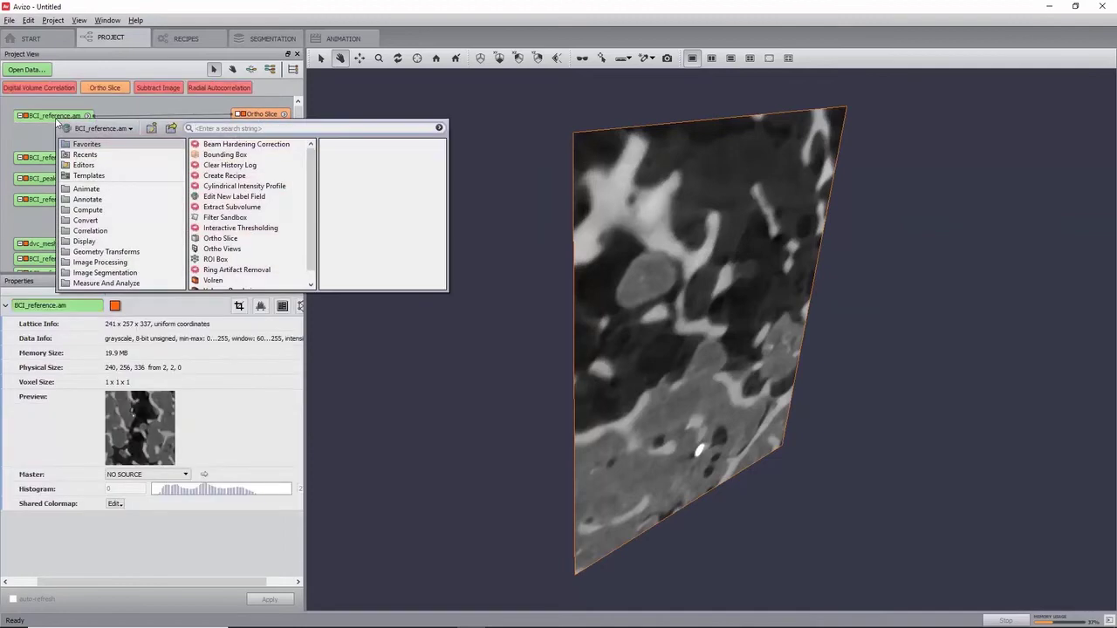
{"action": "type", "text": "Digit"}
{"action": "key", "text": "Return"}
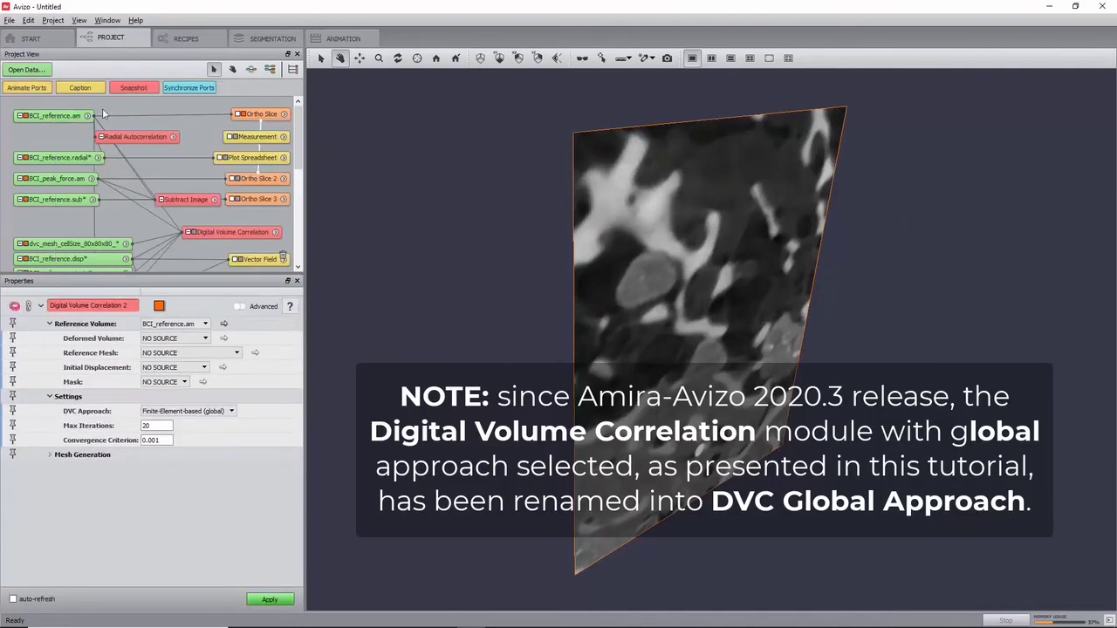
{"action": "scroll", "coordinate": [143, 233], "scroll_direction": "down", "scroll_amount": 1}
{"action": "left_click", "coordinate": [178, 338]}
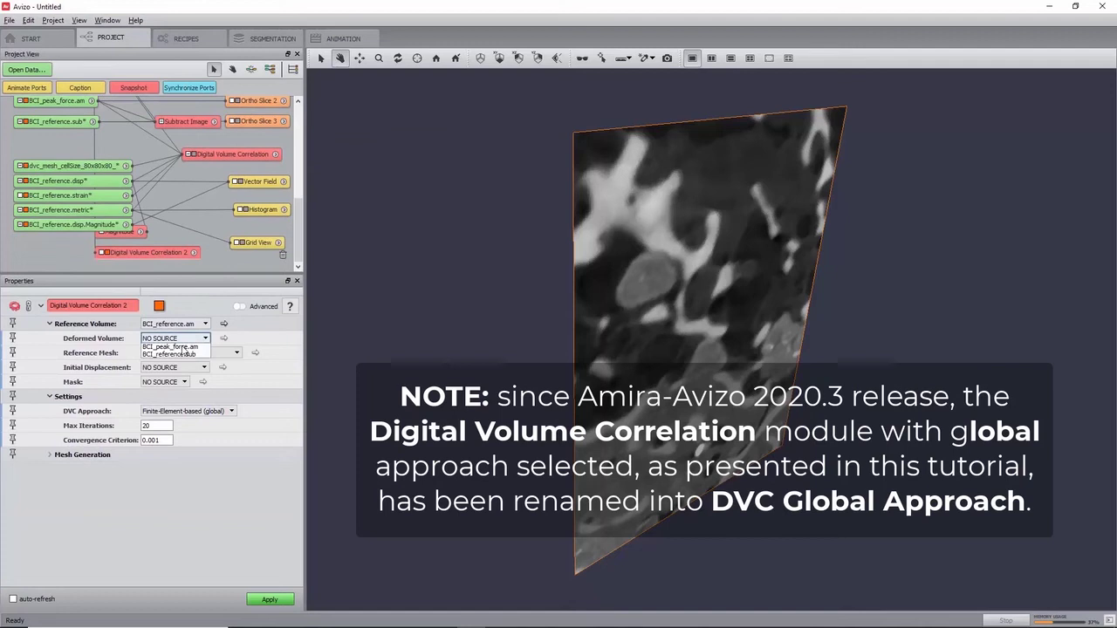
{"action": "left_click", "coordinate": [183, 362]}
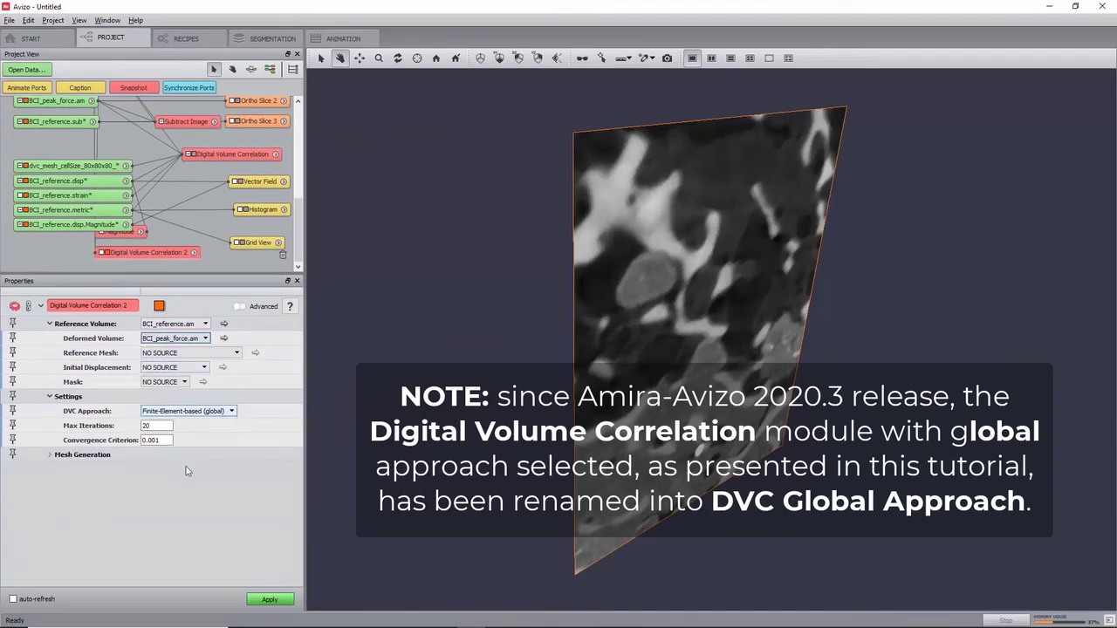
{"action": "left_click", "coordinate": [53, 457]}
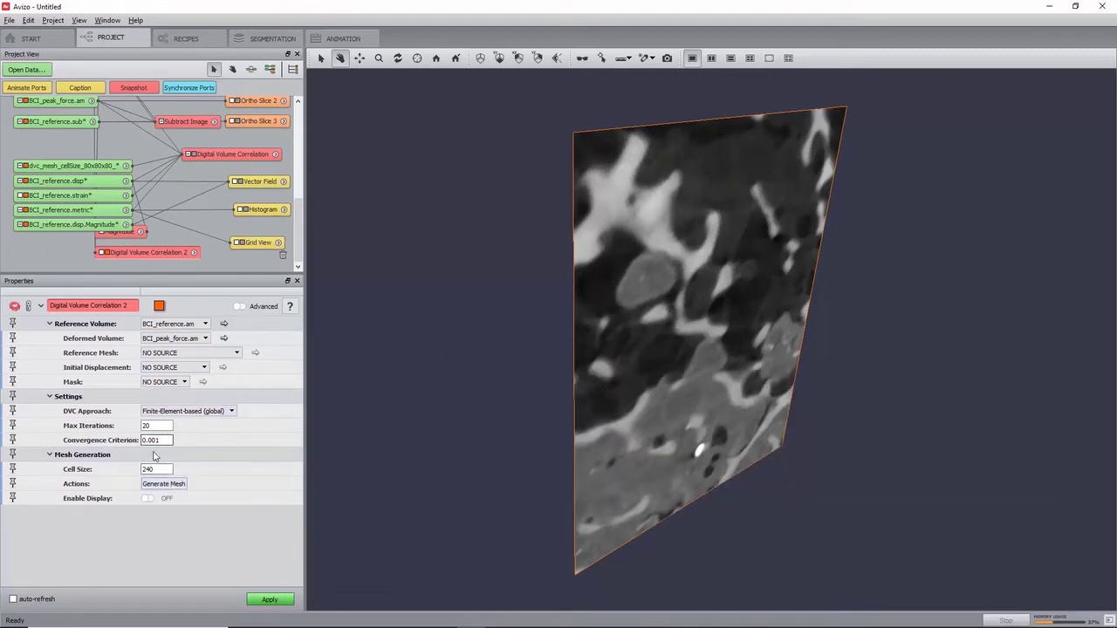
Generate a displayed 56x56x56 reference mesh, then start setting max iterations to 30.
{"action": "double_click", "coordinate": [153, 468]}
{"action": "type", "text": "56"}
{"action": "left_click", "coordinate": [148, 501]}
{"action": "left_click_drag", "start_coordinate": [656, 447], "coordinate": [772, 395]}
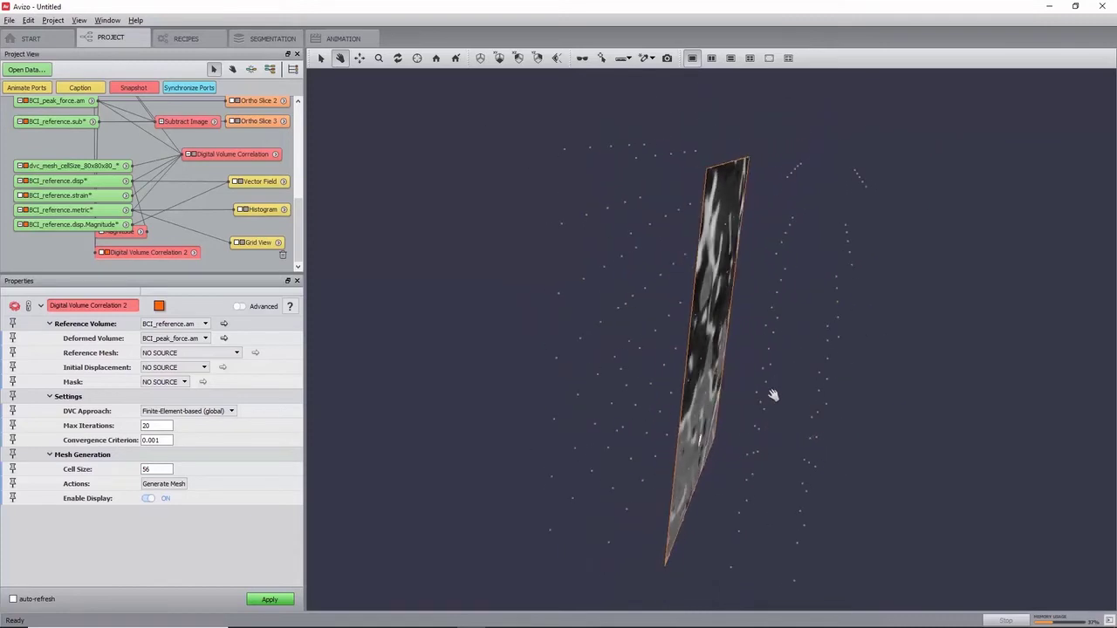
{"action": "left_click", "coordinate": [164, 483]}
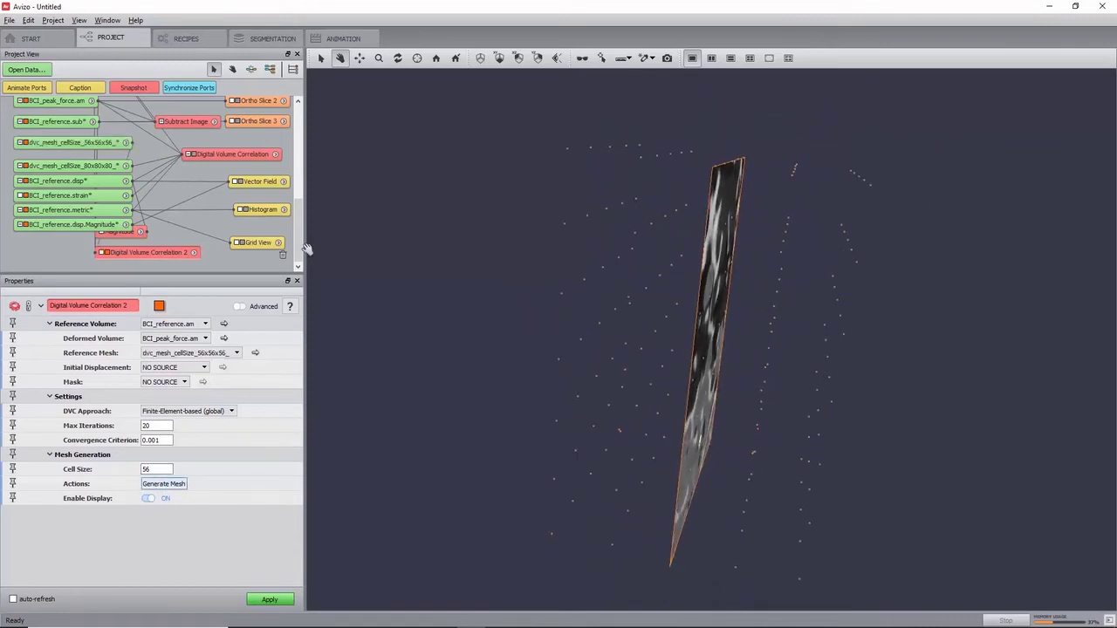
{"action": "left_click_drag", "start_coordinate": [94, 140], "coordinate": [209, 260]}
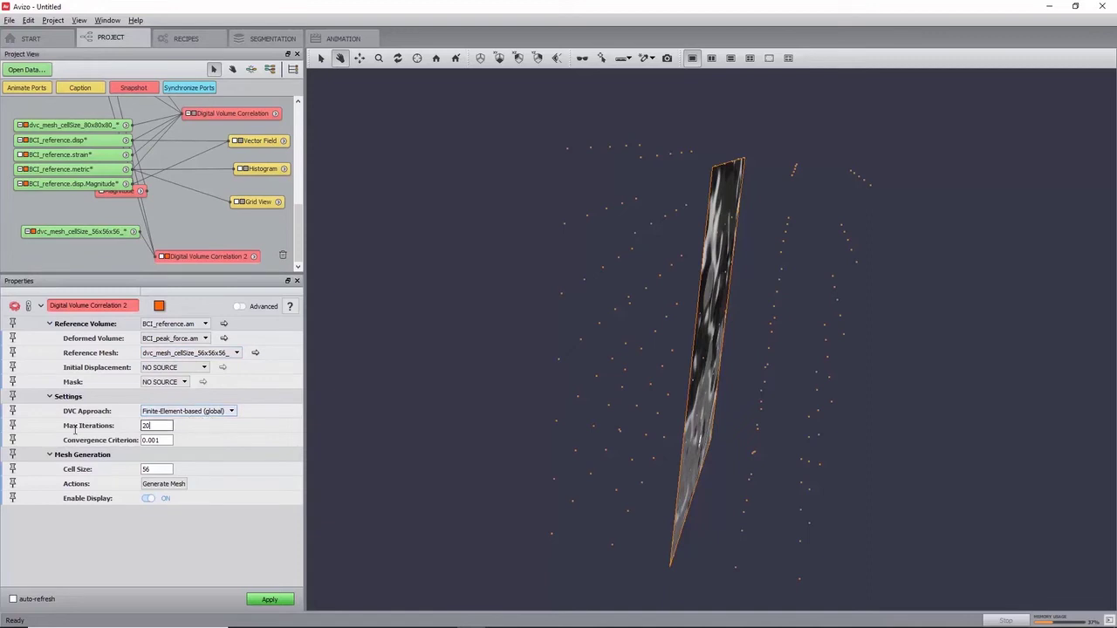
{"action": "key", "text": "ctrl+a"}
Initialise from BCI_reference.disp and run the global finite-element correlation.
{"action": "left_click", "coordinate": [51, 455]}
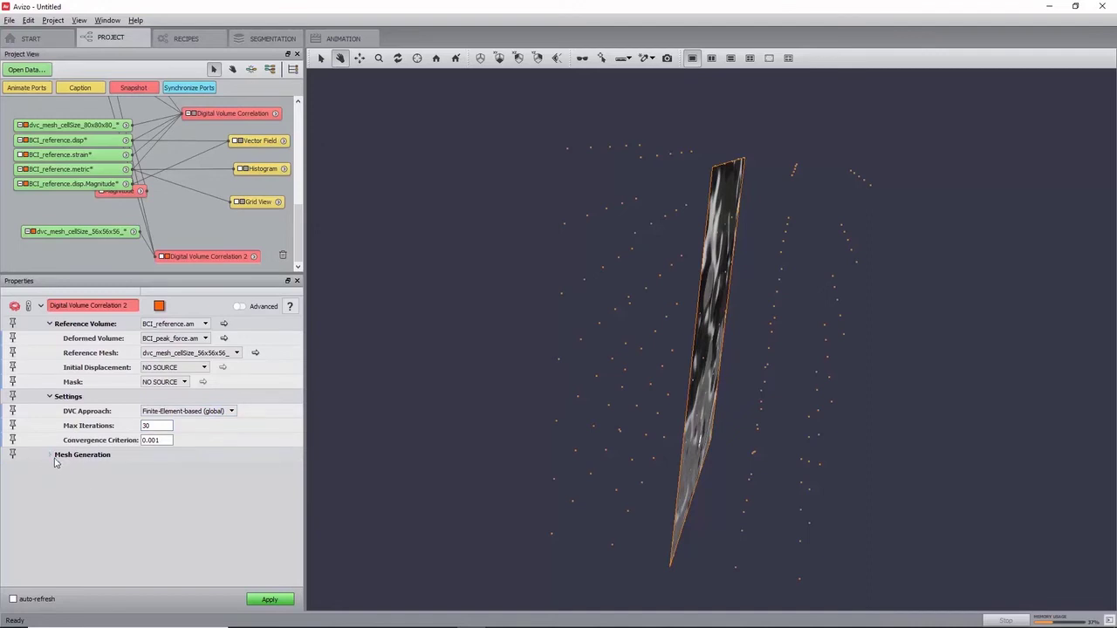
{"action": "left_click", "coordinate": [189, 369]}
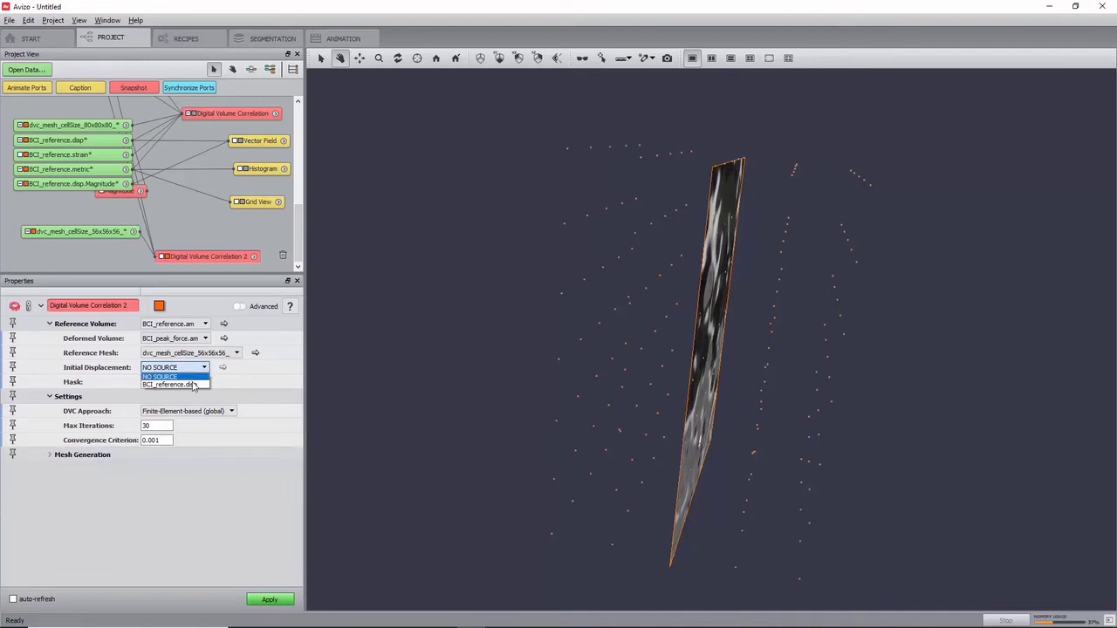
{"action": "left_click", "coordinate": [196, 386]}
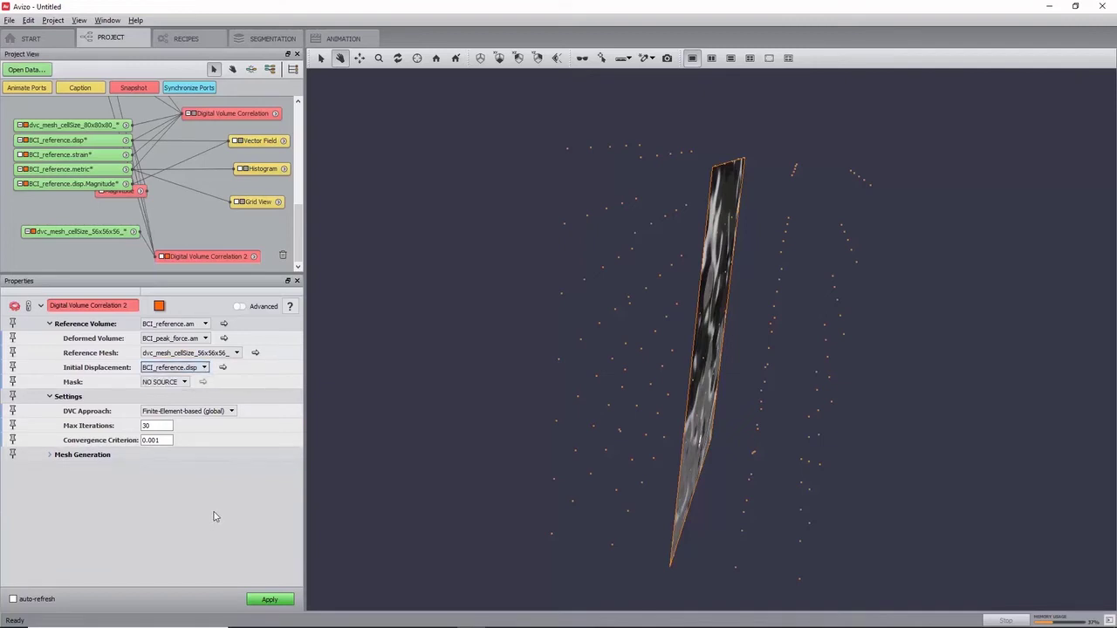
{"action": "left_click", "coordinate": [269, 600]}
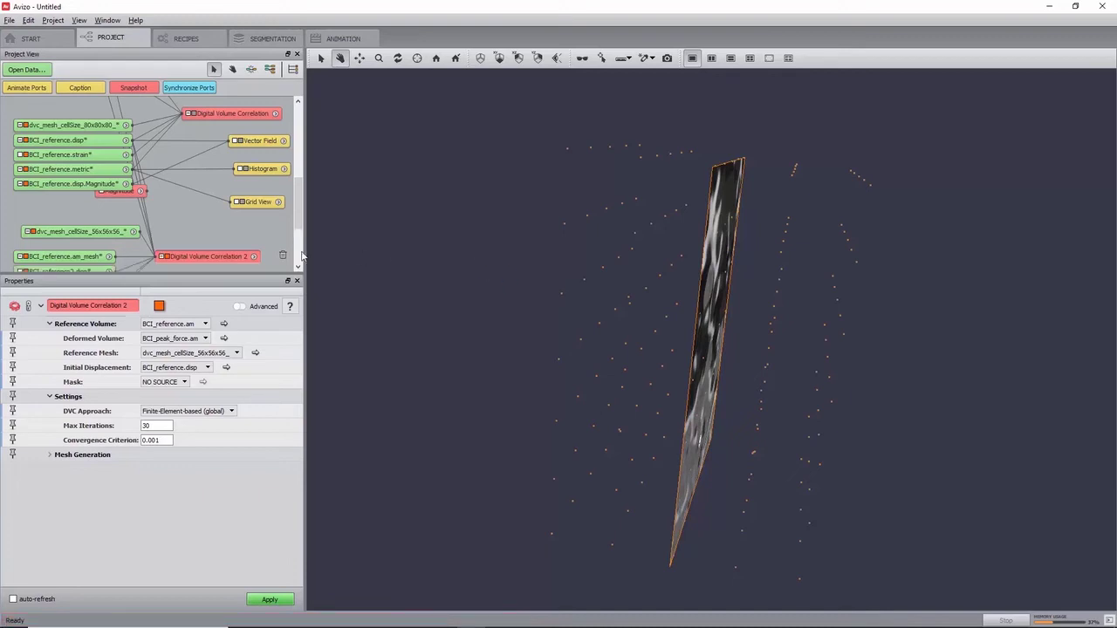
Add an Ortho Slice through the BCI_reference.res residual.
{"action": "left_click_drag", "start_coordinate": [297, 224], "coordinate": [296, 260]}
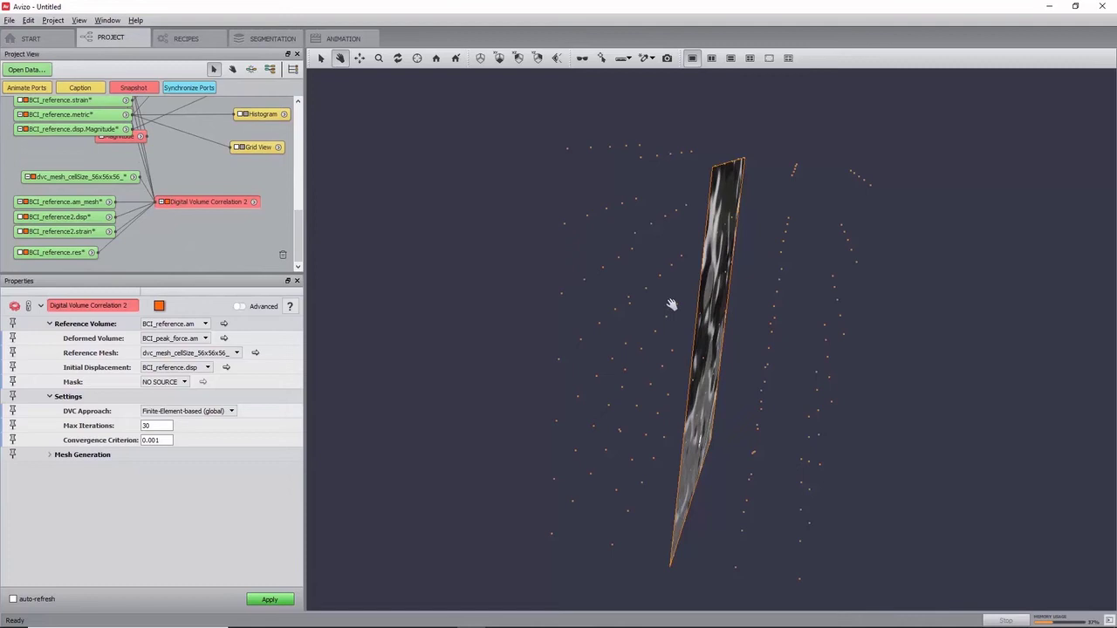
{"action": "left_click_drag", "start_coordinate": [685, 316], "coordinate": [756, 340]}
{"action": "left_click", "coordinate": [65, 253]}
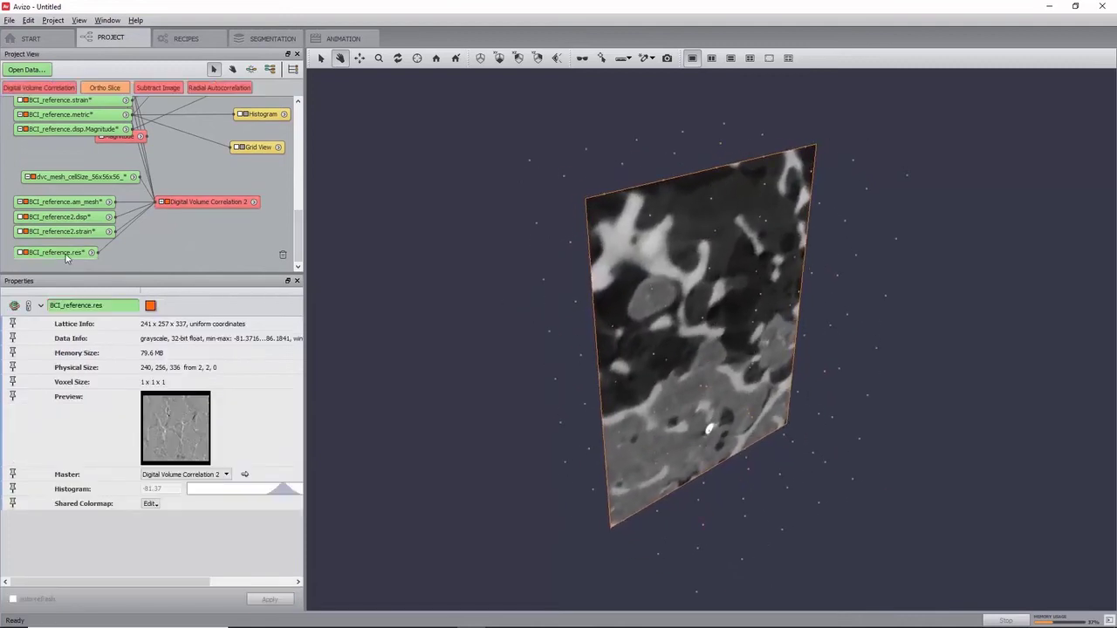
{"action": "left_click", "coordinate": [100, 88]}
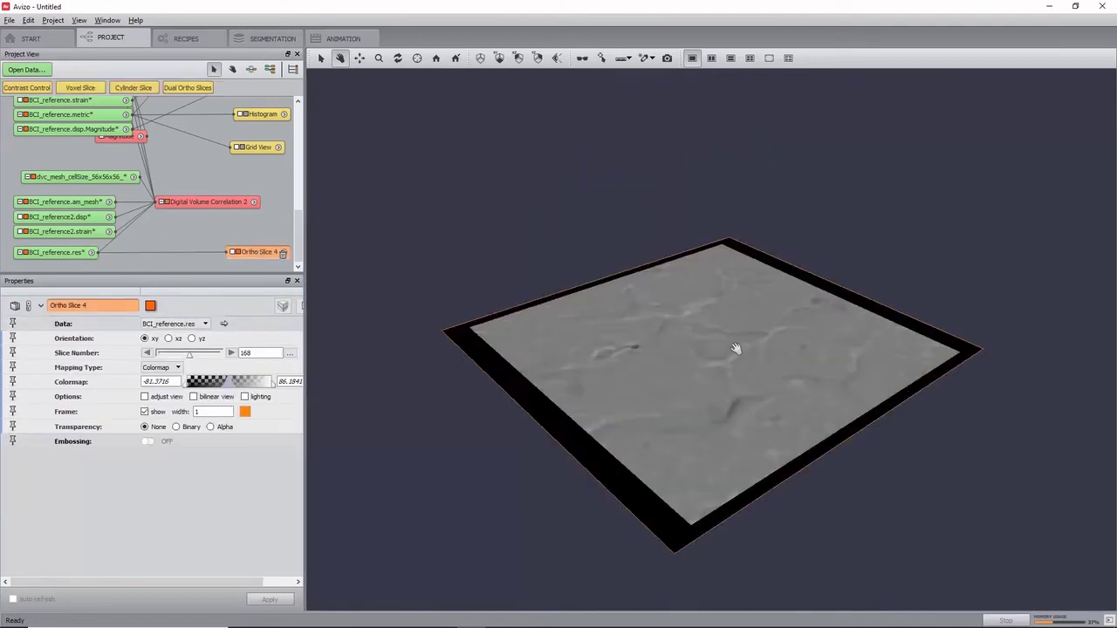
{"action": "left_click_drag", "start_coordinate": [736, 347], "coordinate": [733, 450]}
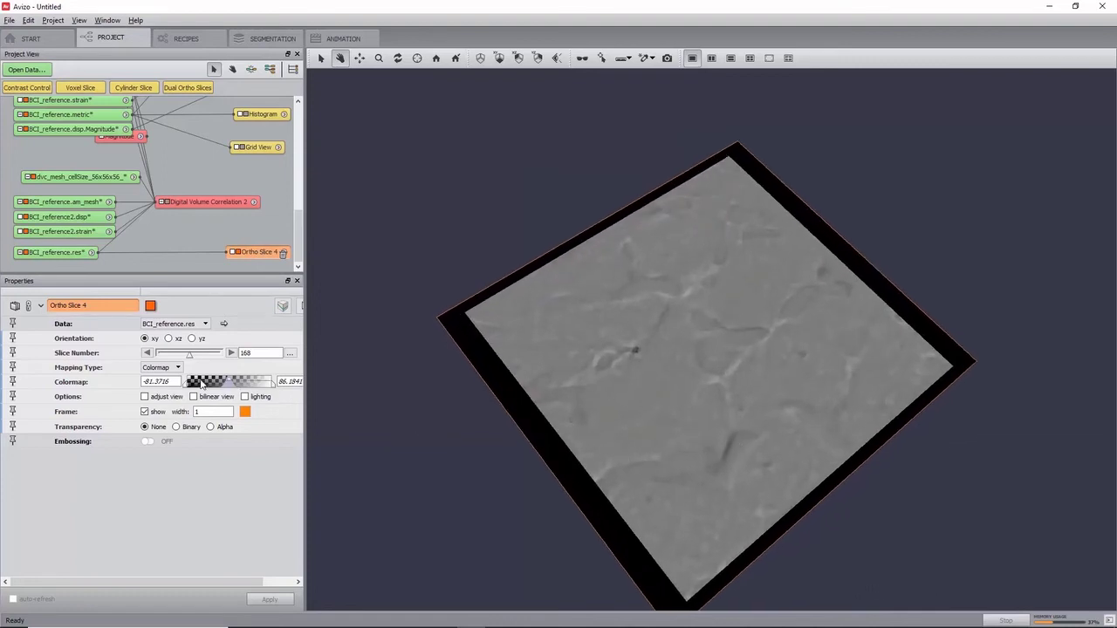
Fit the residual slice's colormap range to the data window.
{"action": "left_click", "coordinate": [288, 582]}
{"action": "left_click", "coordinate": [293, 382]}
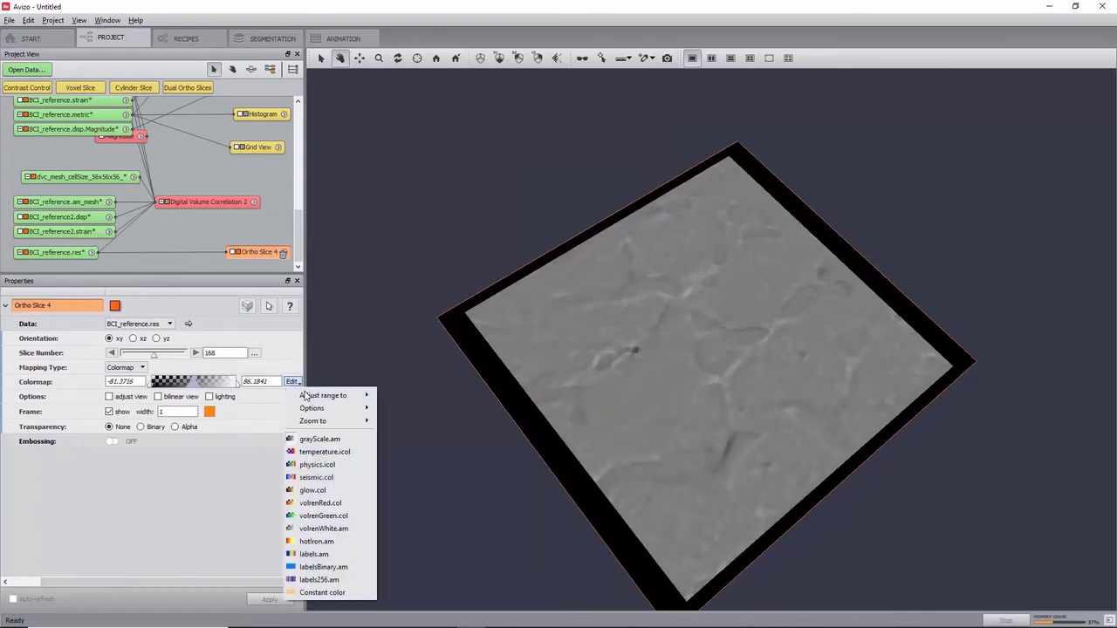
{"action": "mouse_move", "coordinate": [323, 395]}
{"action": "left_click", "coordinate": [434, 420]}
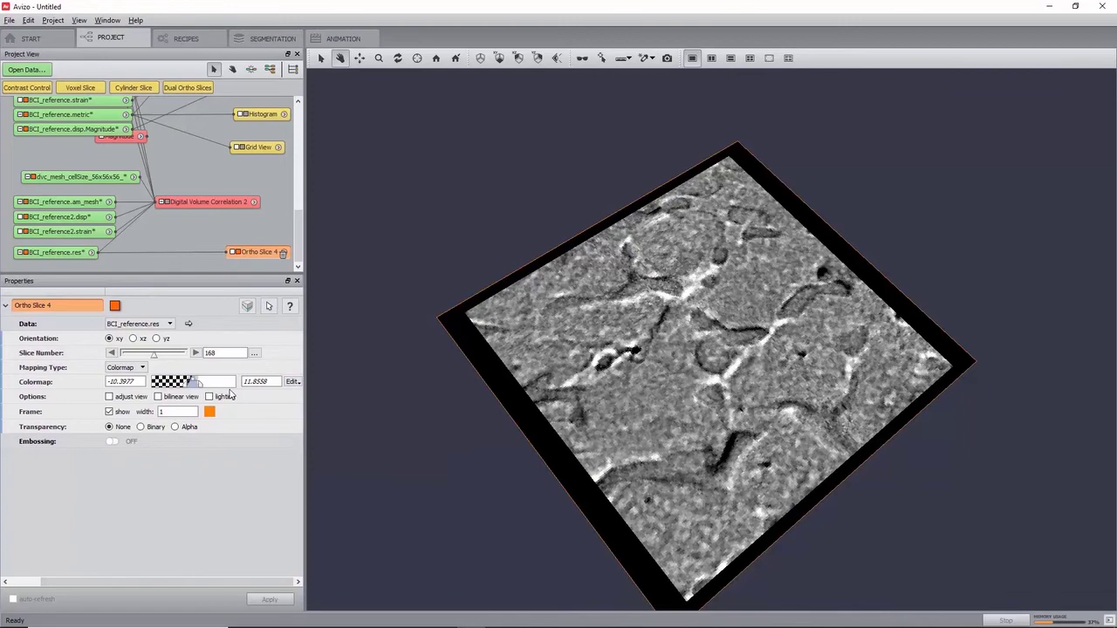
{"action": "left_click_drag", "start_coordinate": [687, 524], "coordinate": [692, 387]}
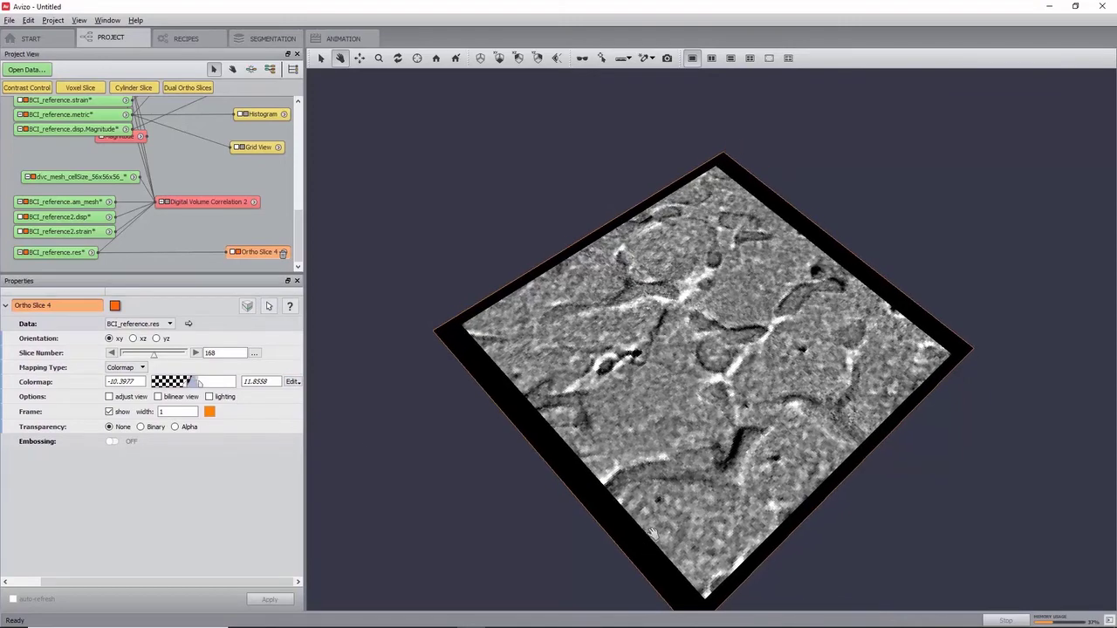
{"action": "left_click_drag", "start_coordinate": [654, 534], "coordinate": [629, 489]}
Switch Ortho Slice 4 to yz, view it face-on, and select BCI_reference2.strain.
{"action": "left_click", "coordinate": [156, 338]}
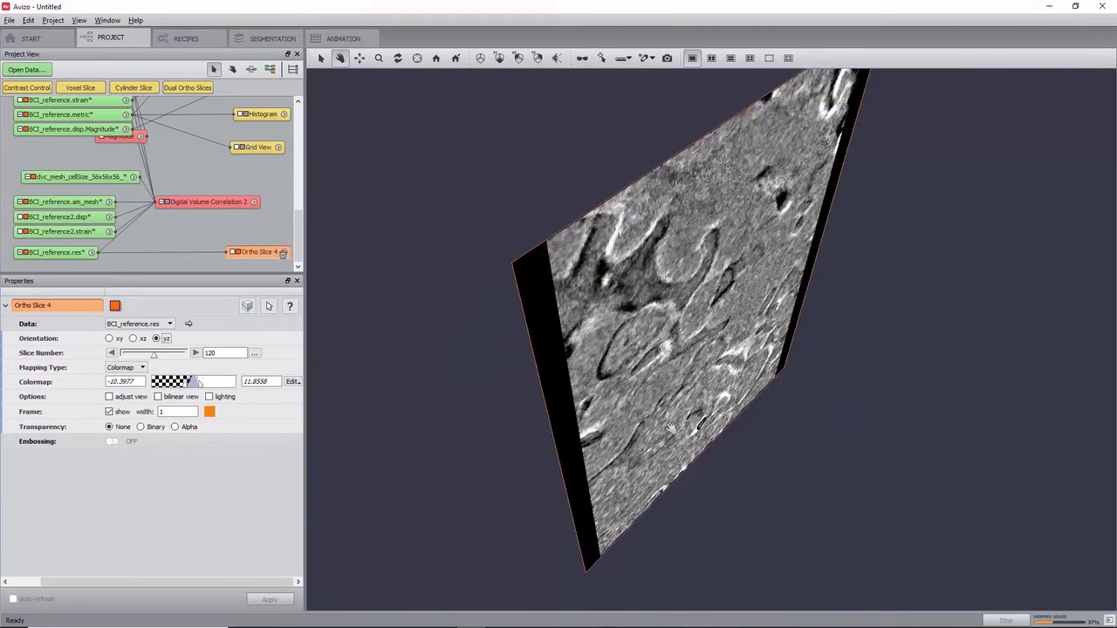
{"action": "left_click_drag", "start_coordinate": [672, 429], "coordinate": [740, 458]}
{"action": "key", "text": "Escape"}
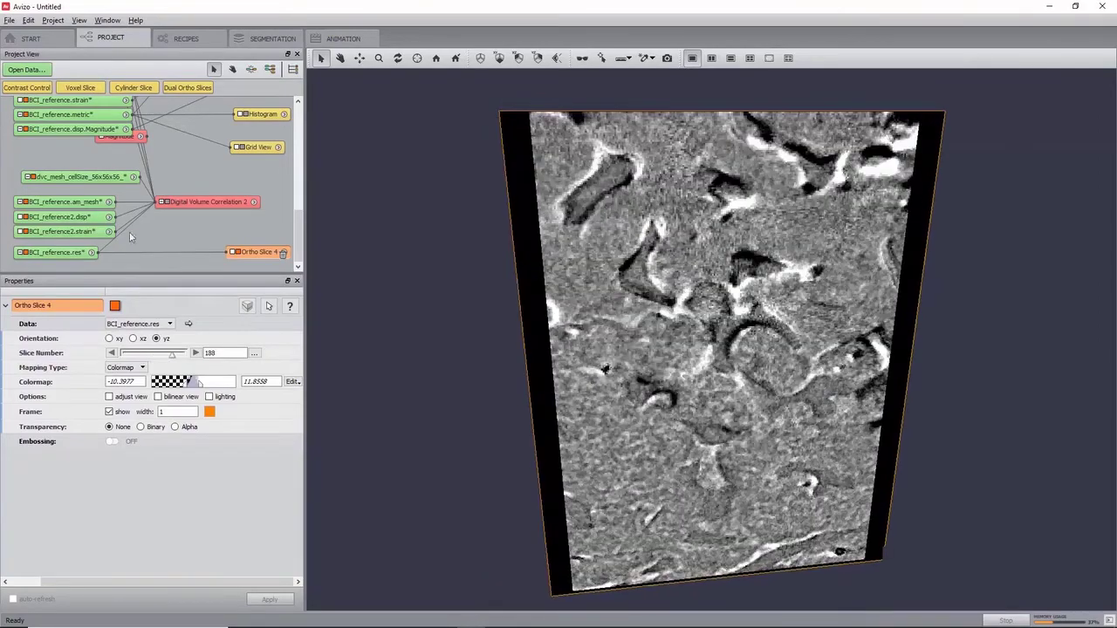
{"action": "left_click", "coordinate": [68, 218]}
{"action": "left_click", "coordinate": [75, 232]}
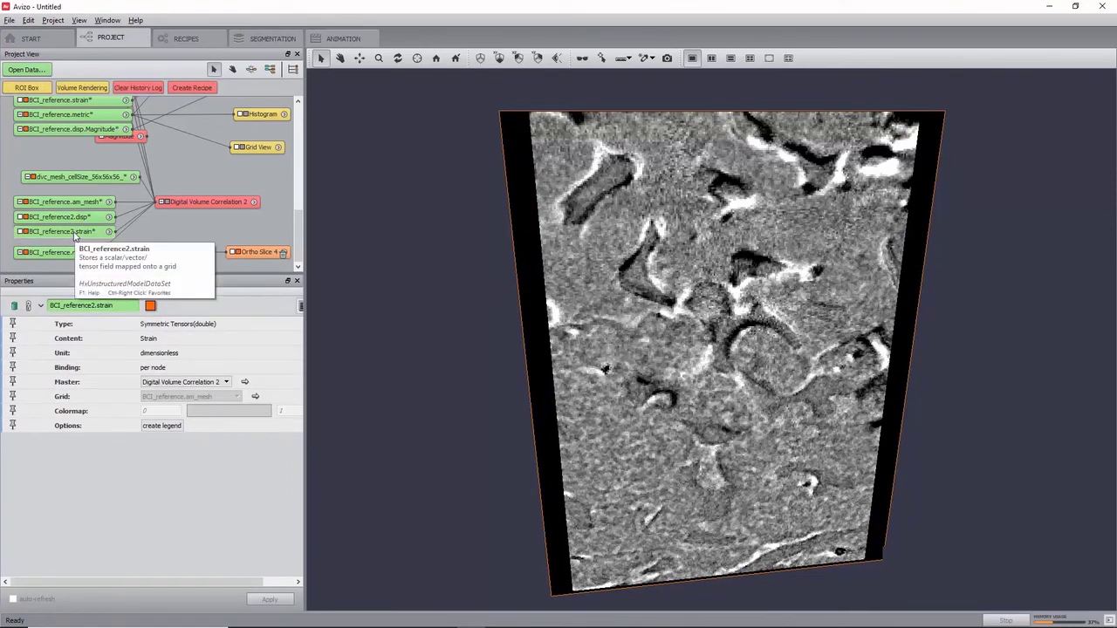
Add an Arithmetic module on BCI_reference2.strain with scalar output and expression Akk, then compute Result.
{"action": "right_click", "coordinate": [75, 234]}
{"action": "type", "text": "arith"}
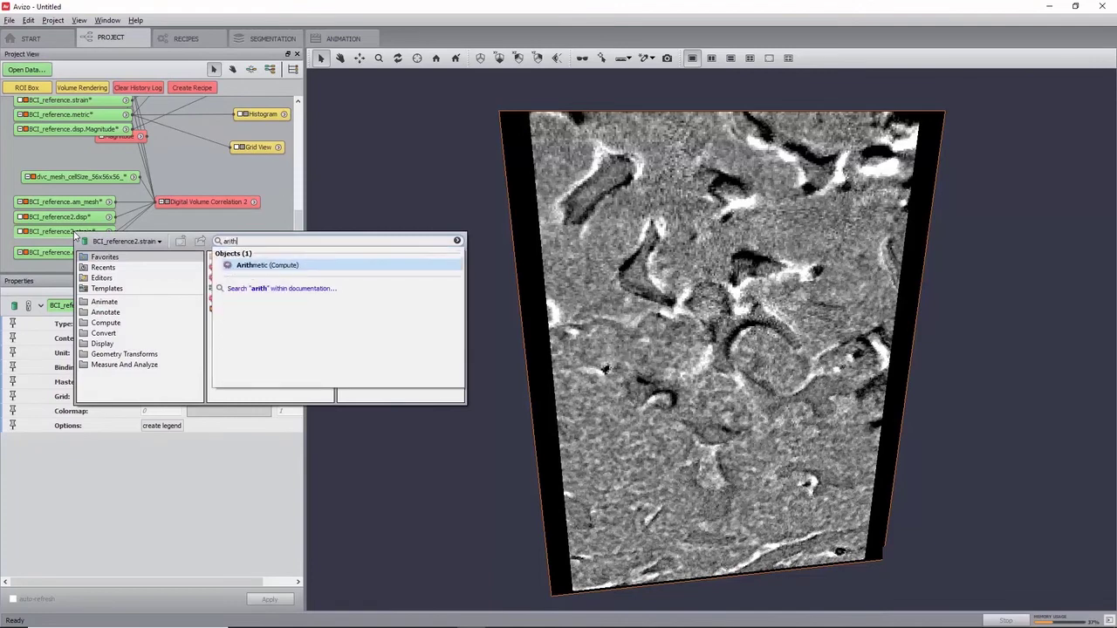
{"action": "key", "text": "Escape"}
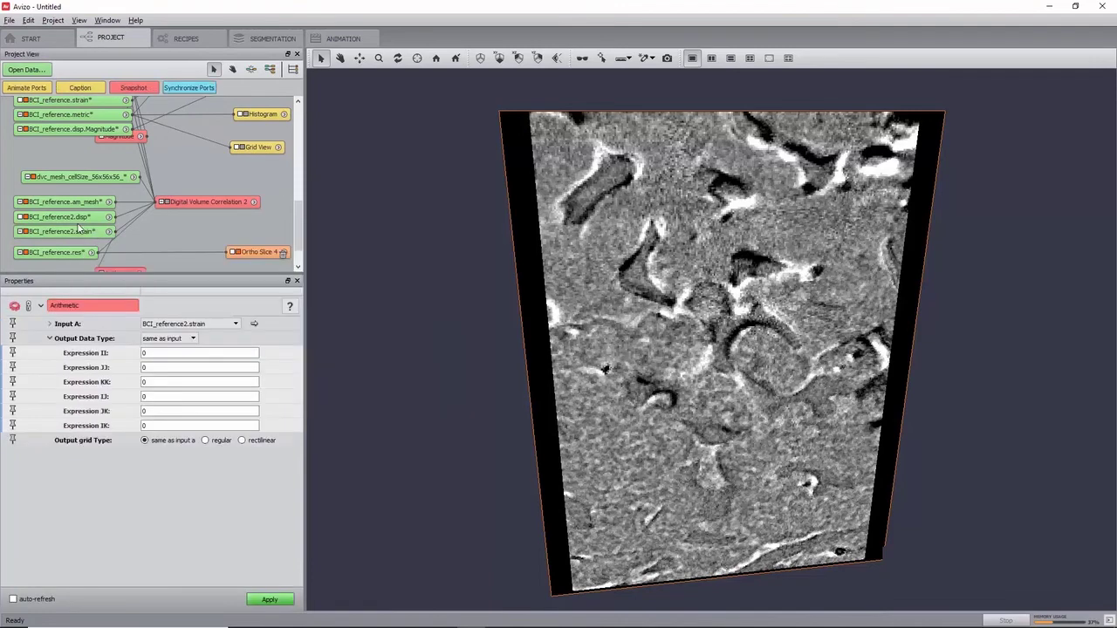
{"action": "left_click", "coordinate": [182, 339]}
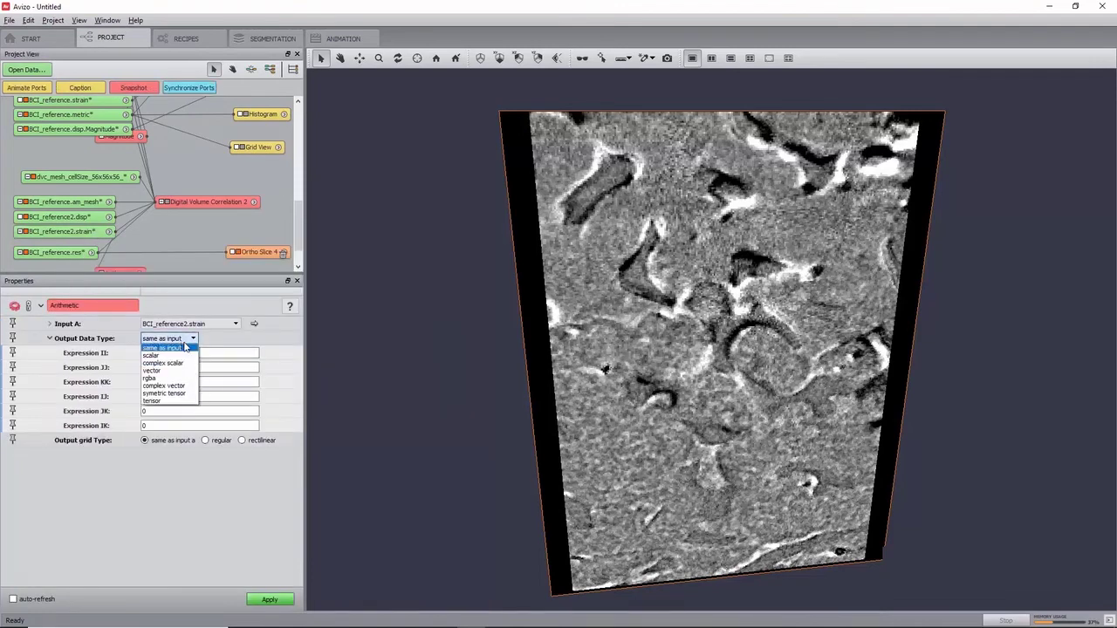
{"action": "left_click", "coordinate": [186, 353]}
{"action": "double_click", "coordinate": [186, 353]}
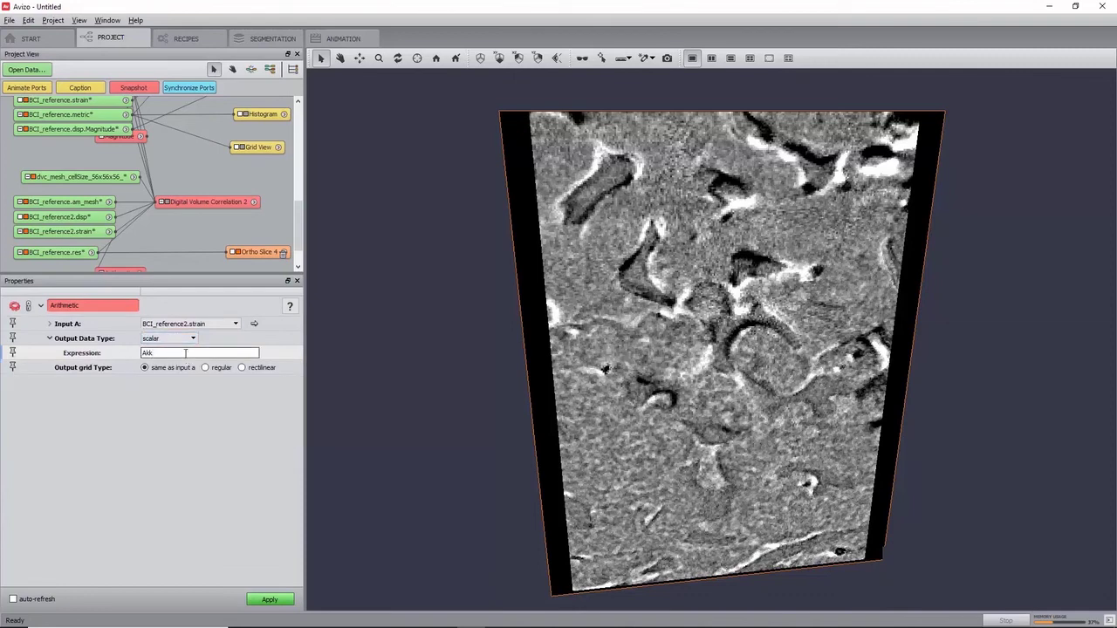
{"action": "left_click", "coordinate": [269, 599]}
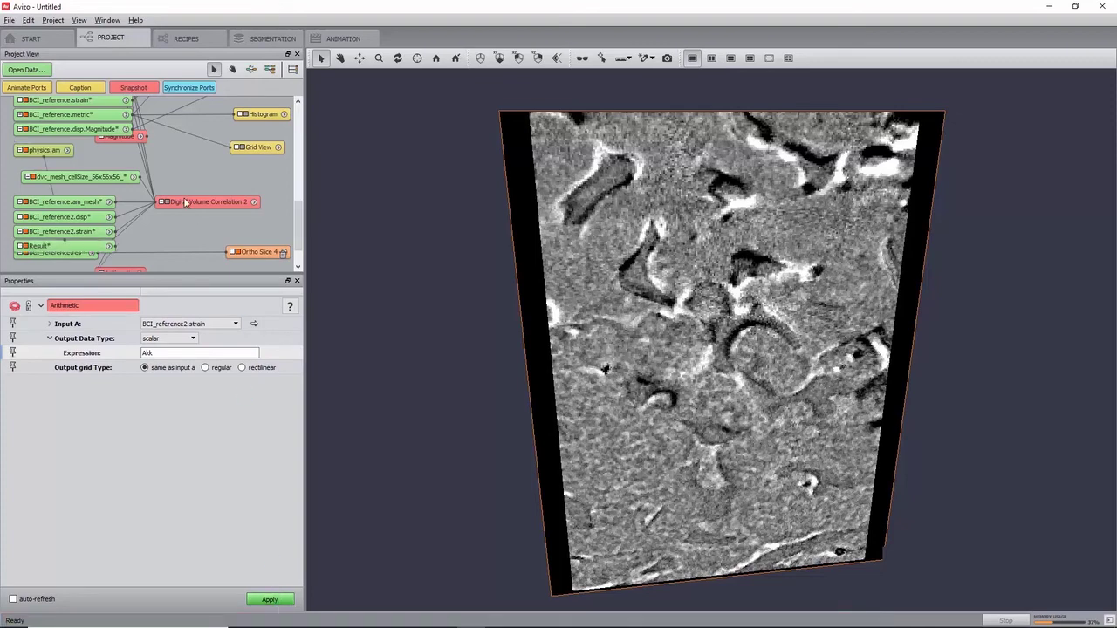
{"action": "left_click_drag", "start_coordinate": [69, 263], "coordinate": [156, 254]}
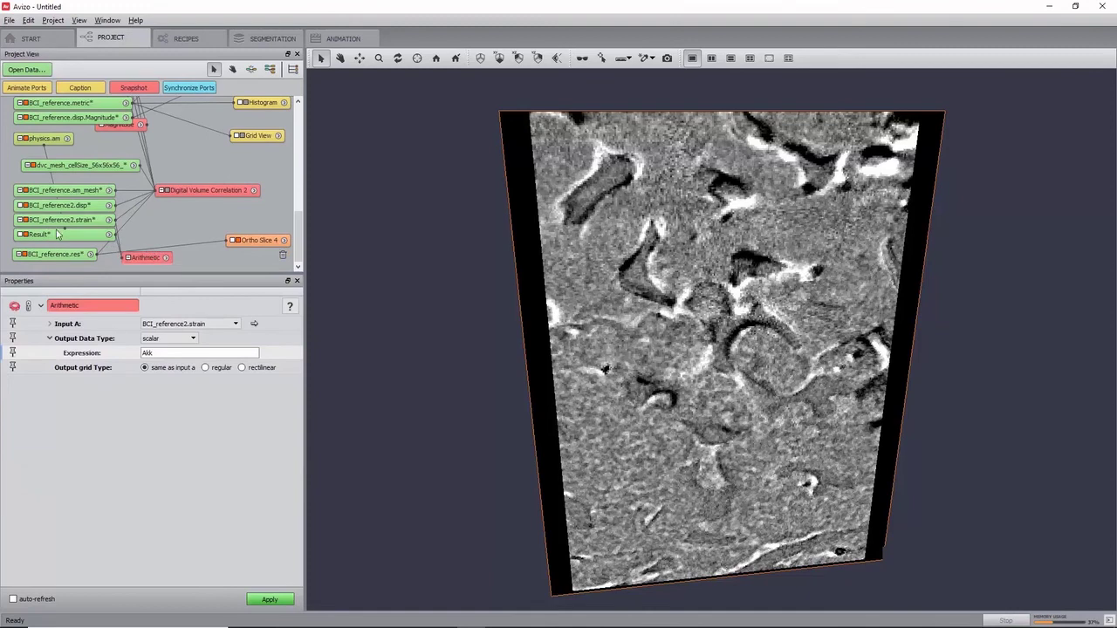
{"action": "left_click", "coordinate": [49, 234]}
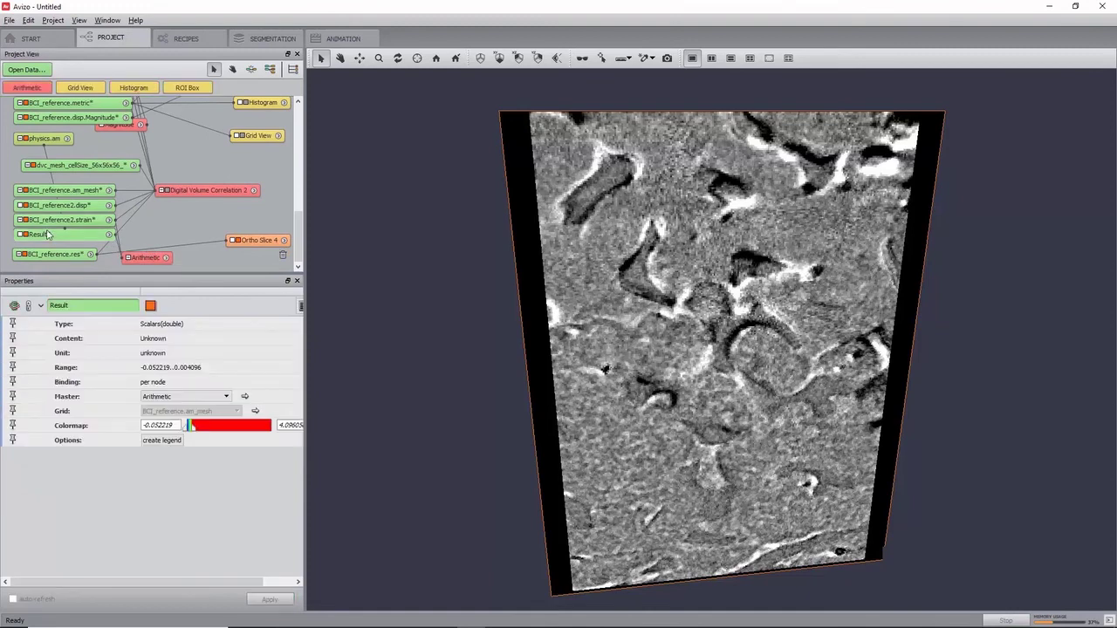
Apply the physics.icol colormap to the Result field.
{"action": "left_click", "coordinate": [281, 578]}
{"action": "left_click", "coordinate": [289, 426]}
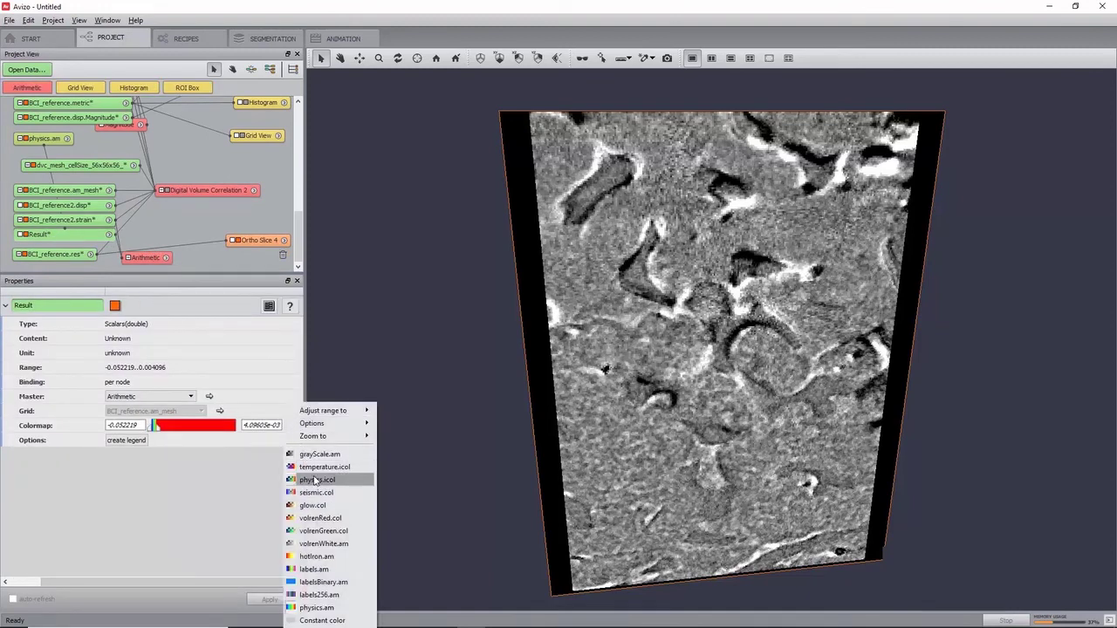
{"action": "left_click", "coordinate": [315, 479]}
Rename the Result field to E33.
{"action": "right_click", "coordinate": [55, 235]}
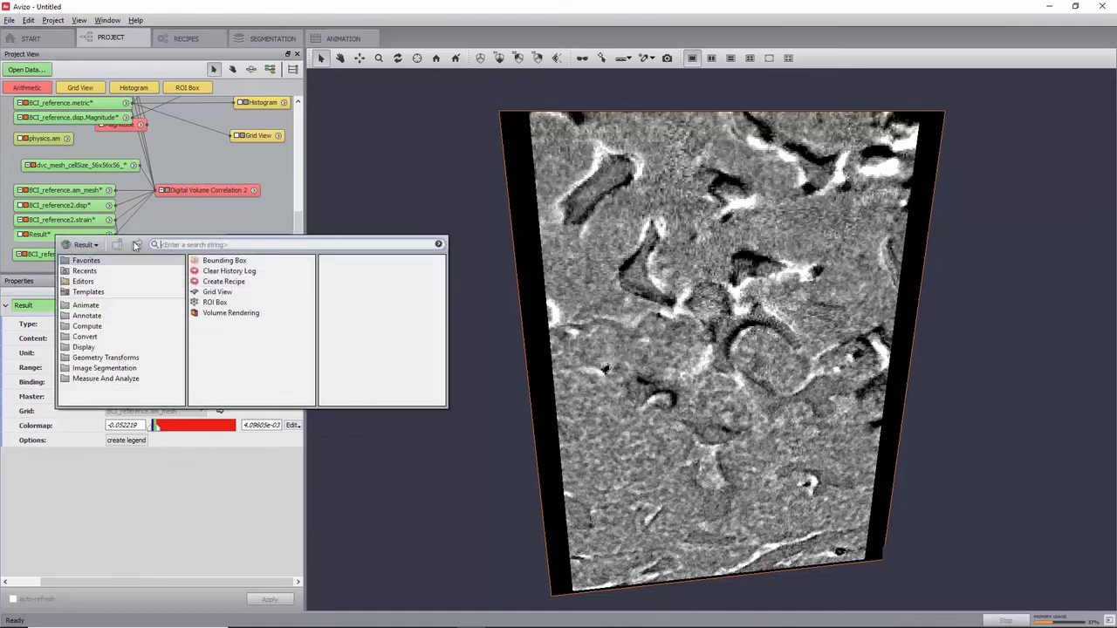
{"action": "left_click", "coordinate": [84, 246]}
{"action": "left_click", "coordinate": [102, 299]}
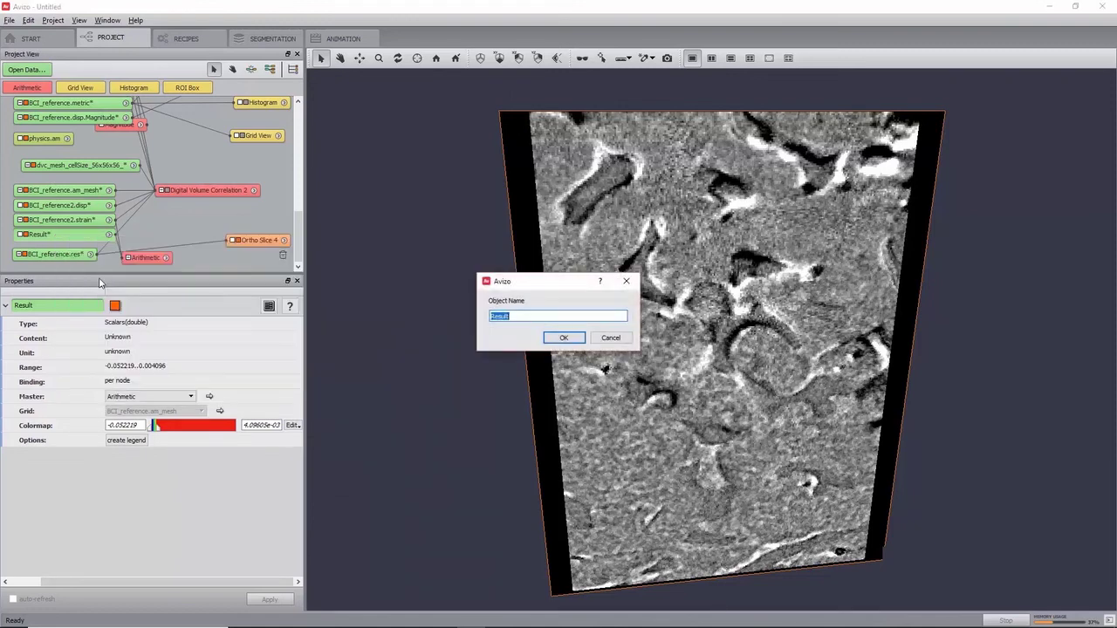
{"action": "type", "text": "E33"}
{"action": "key", "text": "Return"}
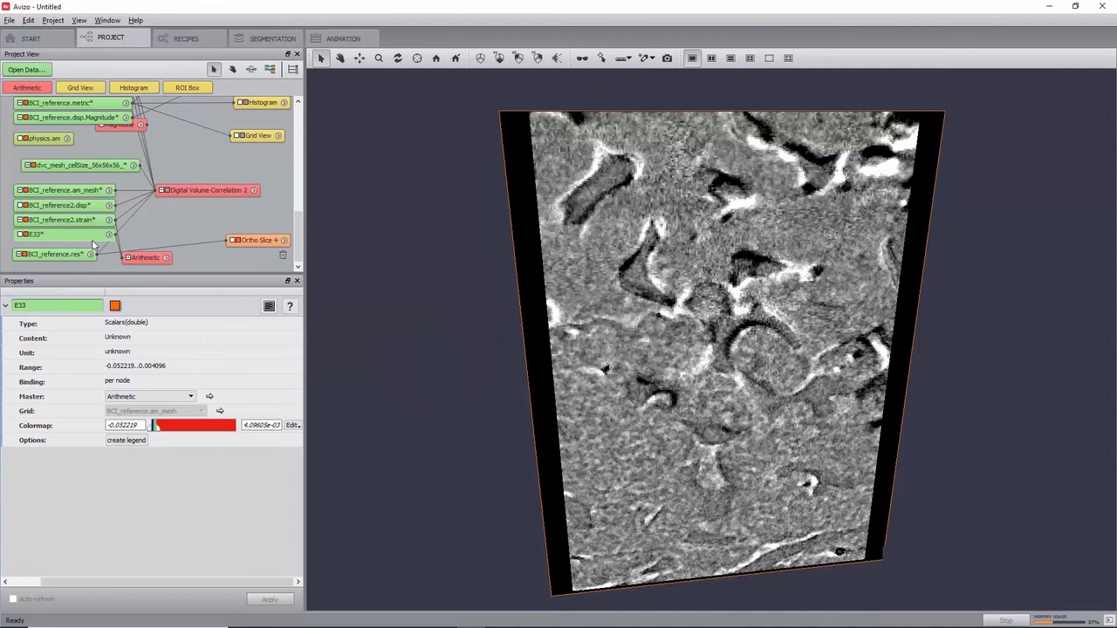
{"action": "right_click", "coordinate": [80, 234]}
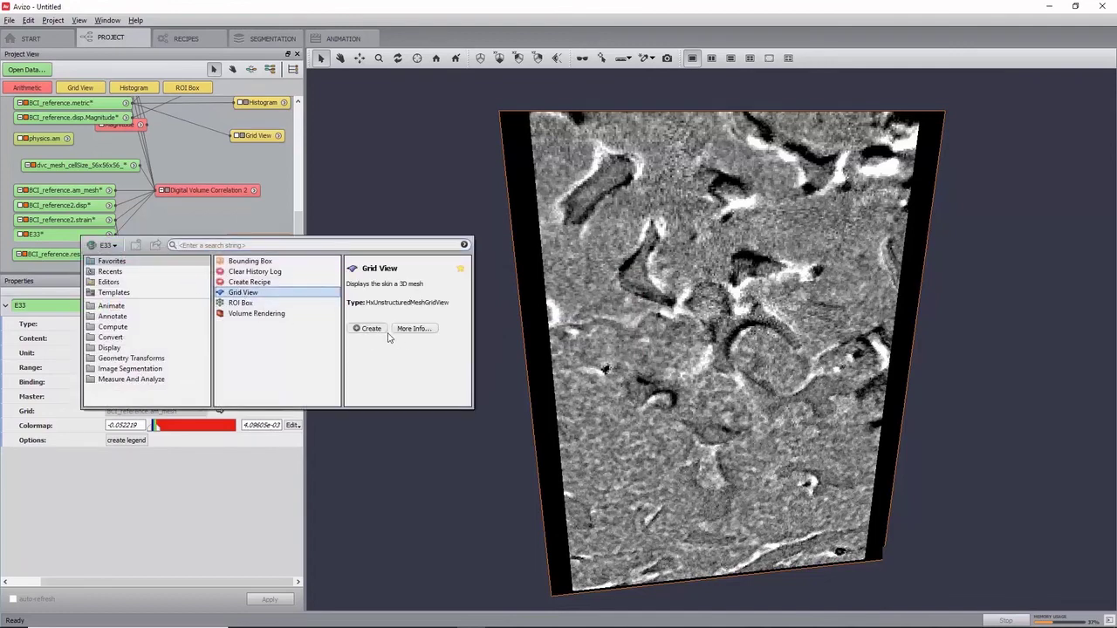
Create a Grid View of E33 drawn as Solid Outline, rotated to show the mesh's top and side.
{"action": "left_click", "coordinate": [371, 329]}
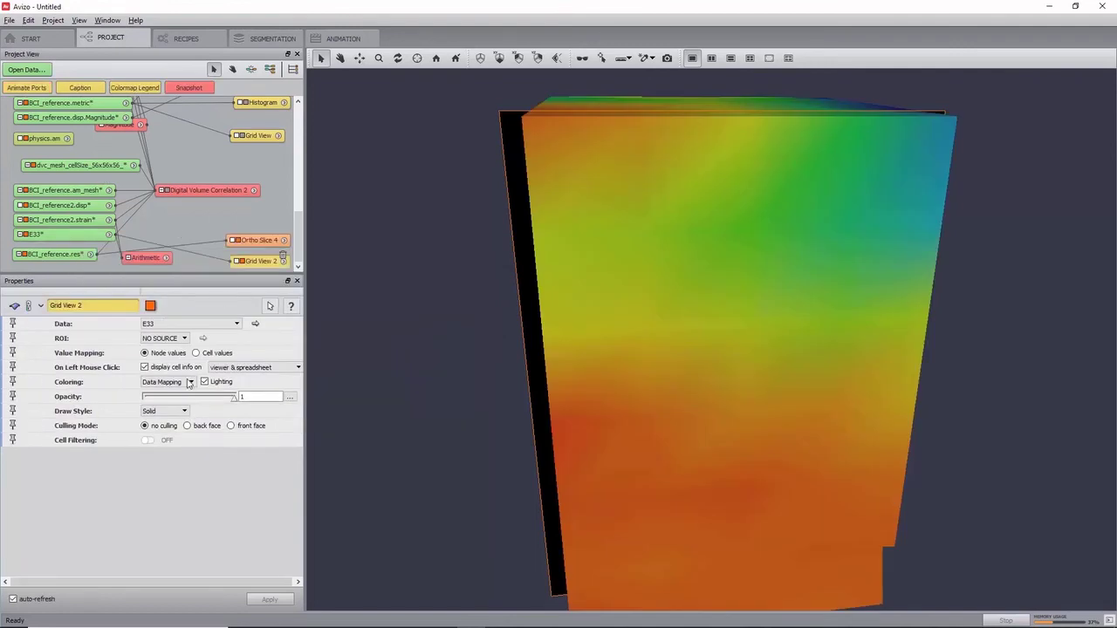
{"action": "left_click", "coordinate": [171, 411]}
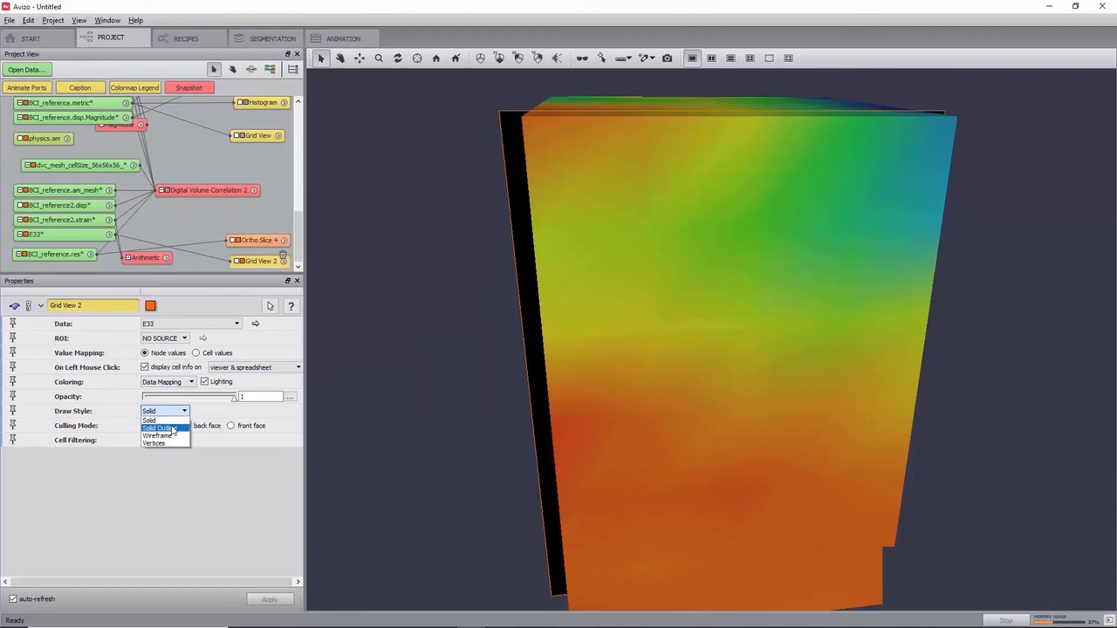
{"action": "left_click", "coordinate": [174, 431]}
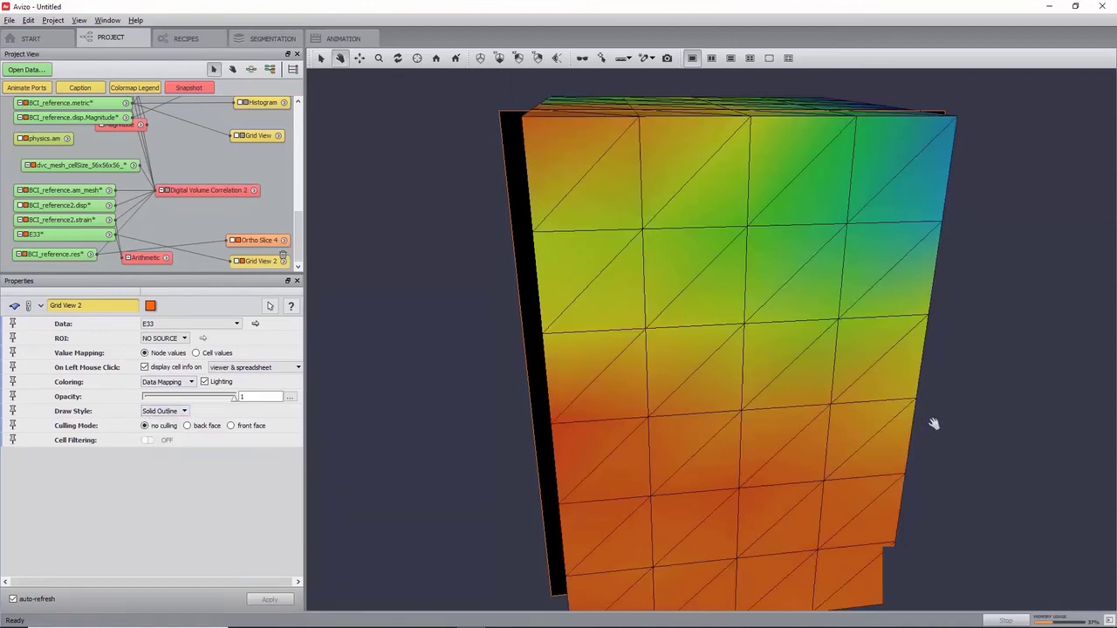
{"action": "left_click_drag", "start_coordinate": [933, 424], "coordinate": [687, 405]}
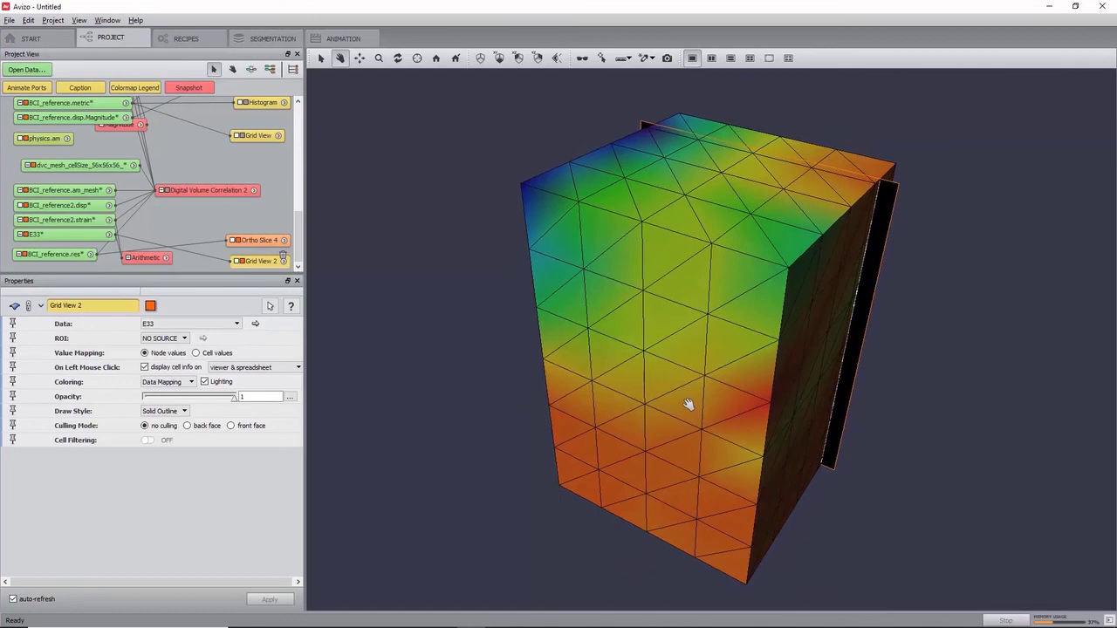